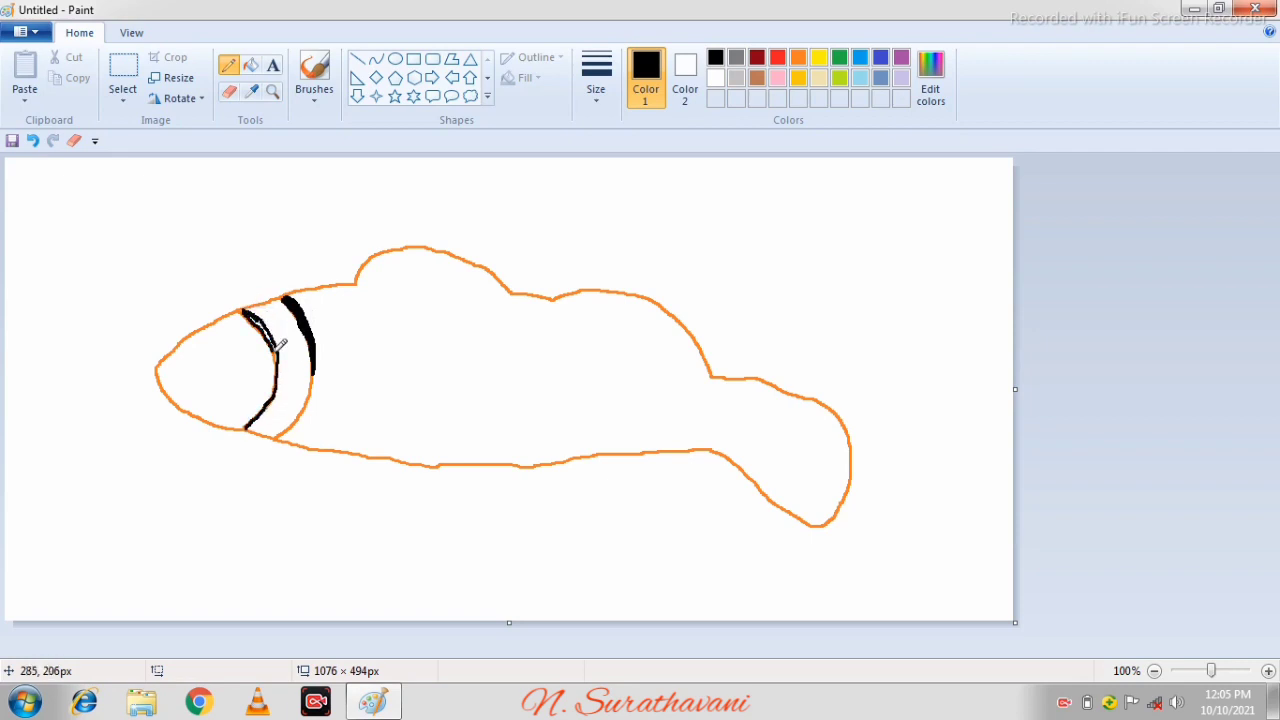
# Step: Fill the fish's head with the standard palette orange
pyautogui.click(250, 65)
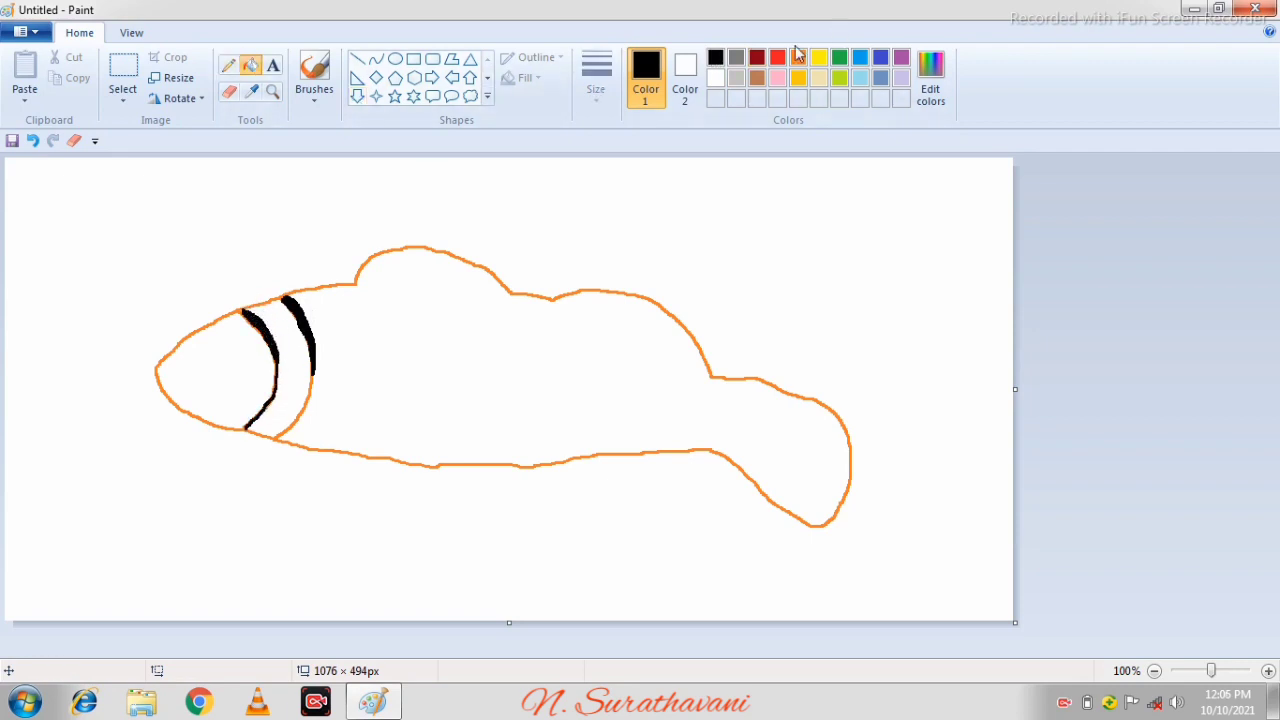
pyautogui.click(798, 57)
pyautogui.click(220, 406)
# Step: Set the paint colour to orange with red 255, green 128, blue 0 and brush it over the head with an airy brush
pyautogui.click(930, 82)
pyautogui.click(474, 307)
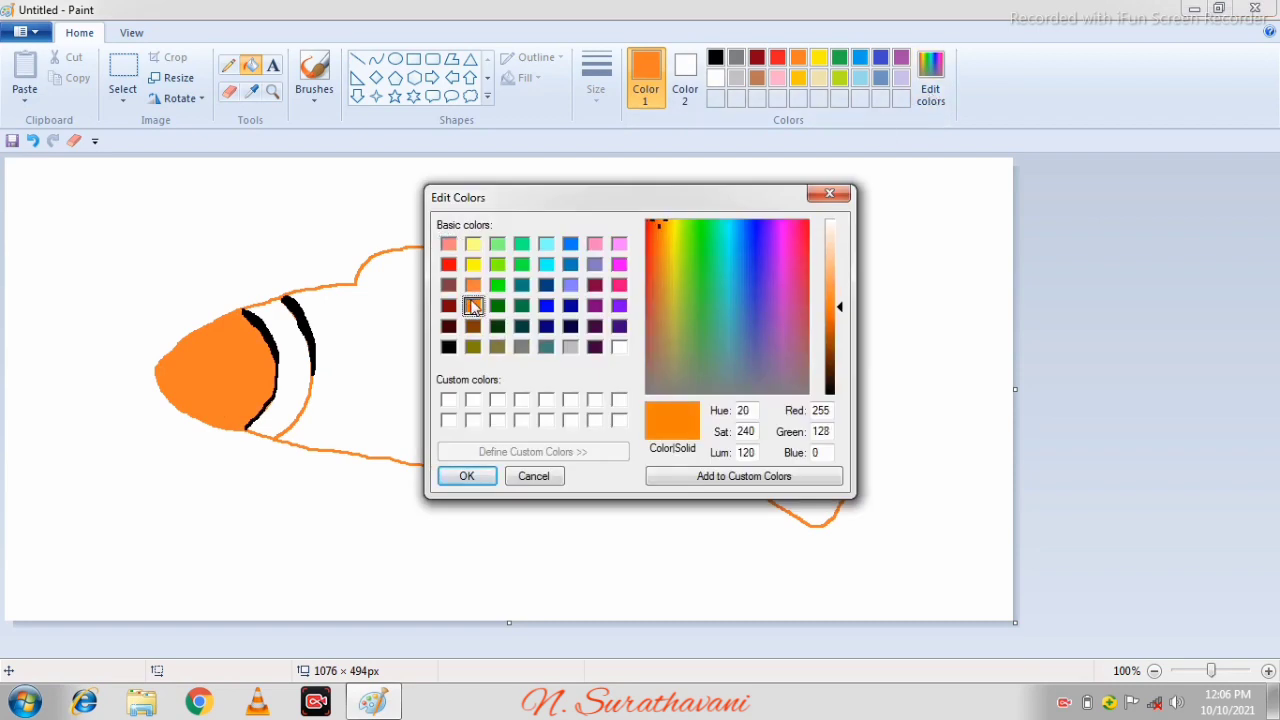
pyautogui.click(464, 477)
pyautogui.click(314, 75)
pyautogui.click(391, 127)
pyautogui.click(596, 80)
pyautogui.click(667, 204)
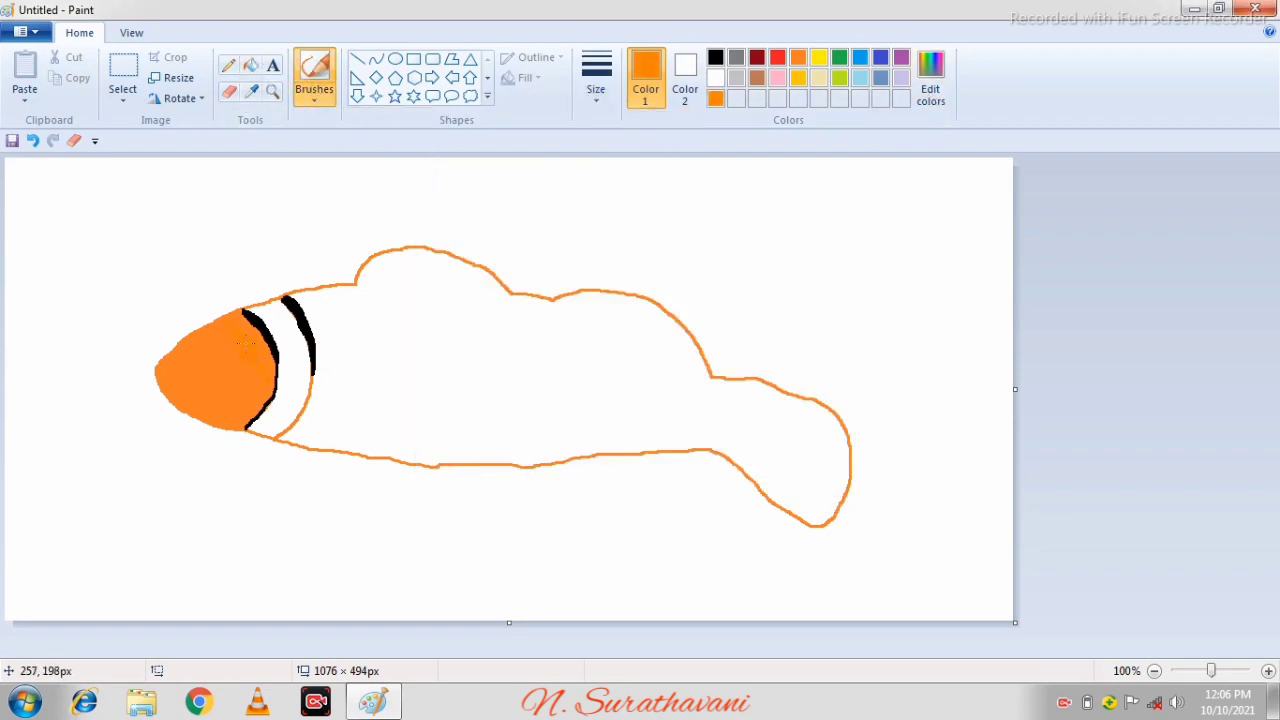
# Step: Refill the head with the new orange, mix a slightly different luminosity, and brush it over the head
pyautogui.click(250, 65)
pyautogui.click(930, 82)
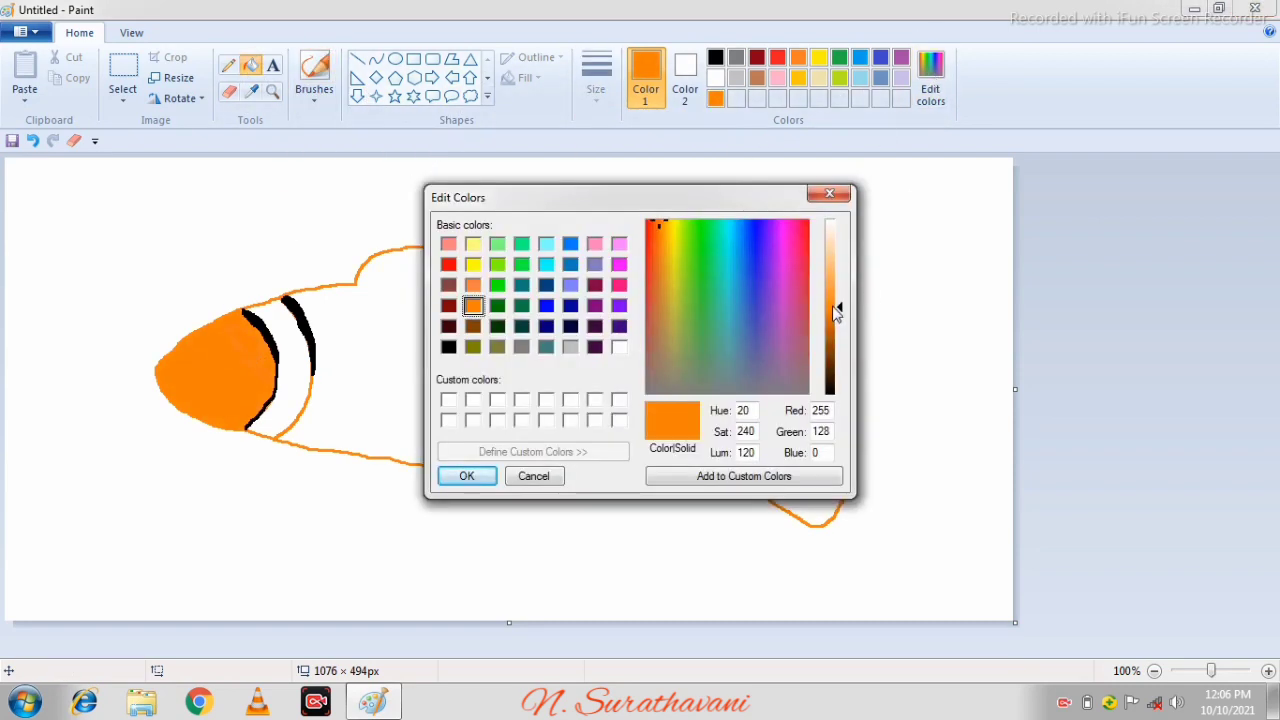
pyautogui.click(838, 306)
pyautogui.click(470, 478)
pyautogui.click(314, 70)
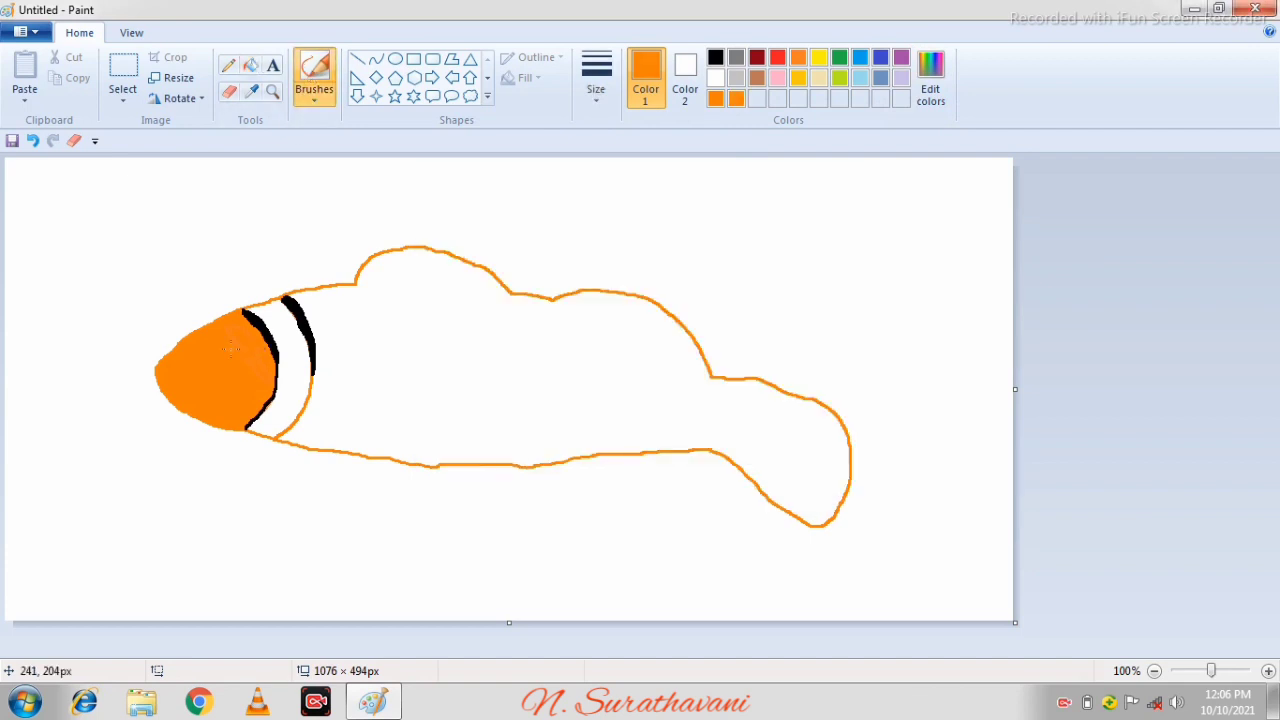
# Step: Mix lighter oranges, starting with red 255, green 140, blue 26, and brush soft highlights over the middle and lower head
pyautogui.click(930, 82)
pyautogui.click(838, 309)
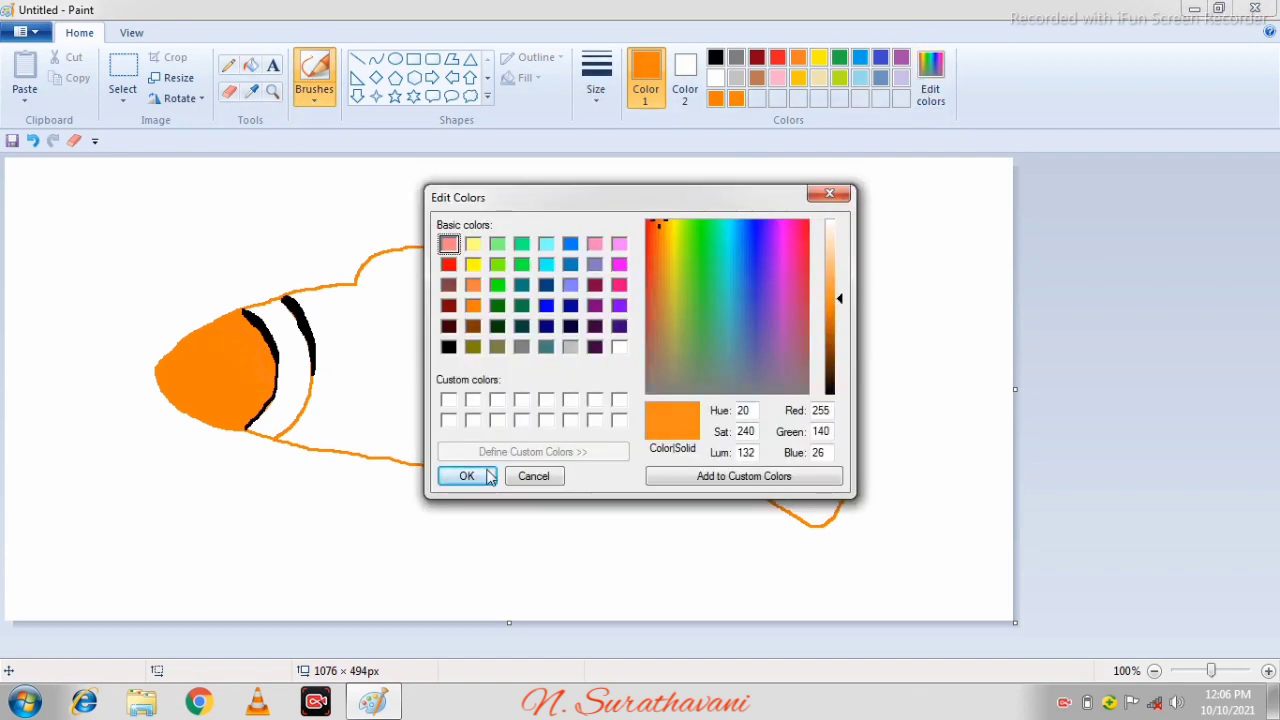
pyautogui.click(464, 477)
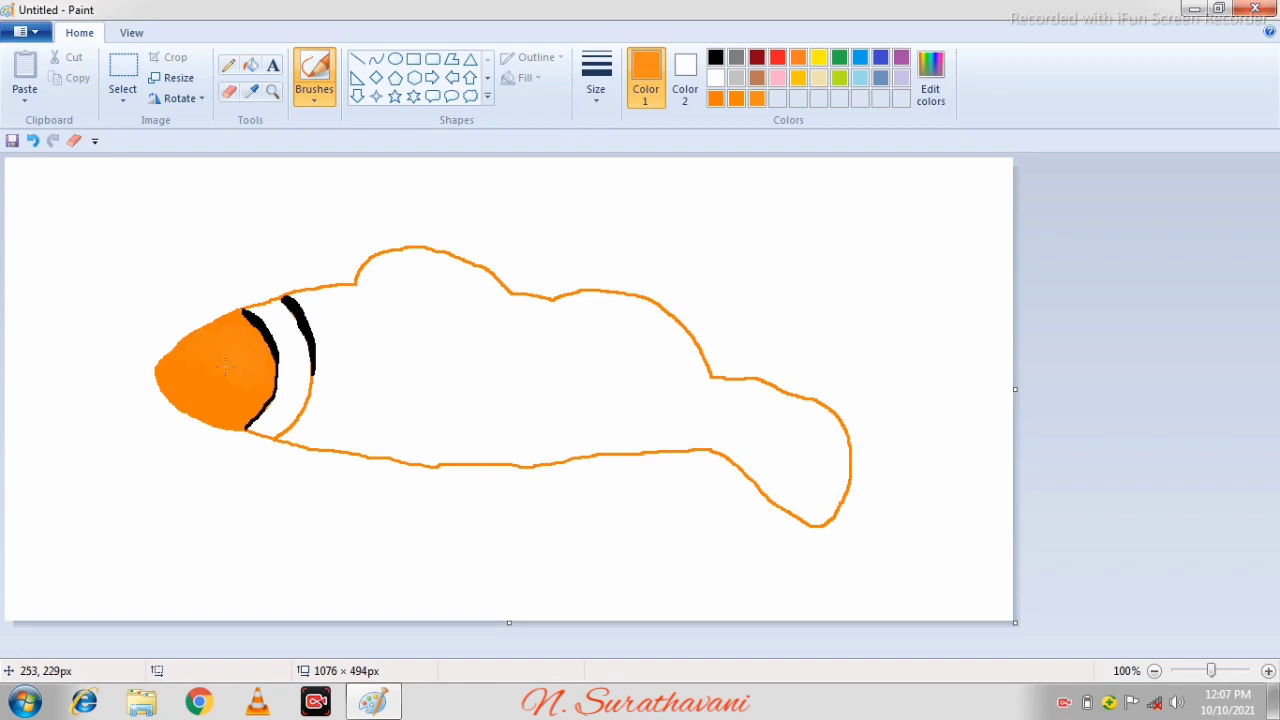
pyautogui.click(930, 82)
pyautogui.click(840, 300)
pyautogui.click(464, 478)
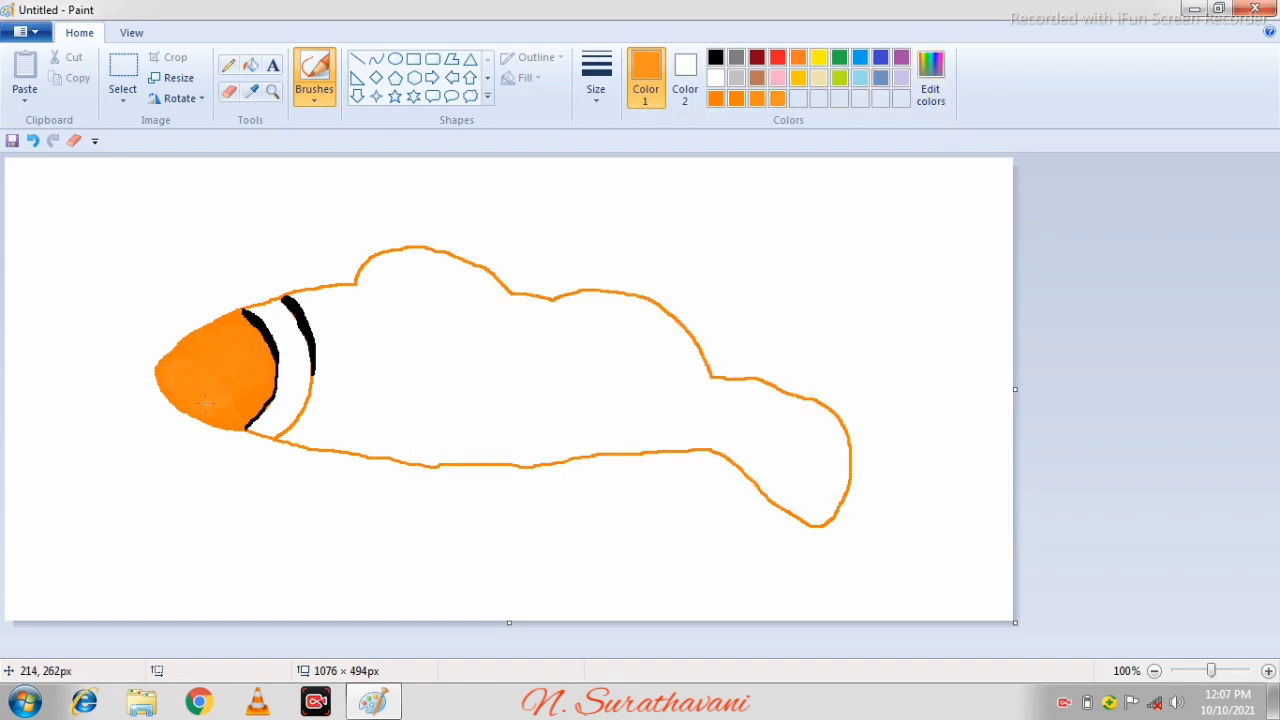
# Step: Mix a slightly deeper orange and brush soft shading over the upper head beside the black stripe
pyautogui.click(930, 82)
pyautogui.click(838, 300)
pyautogui.click(838, 306)
pyautogui.click(464, 477)
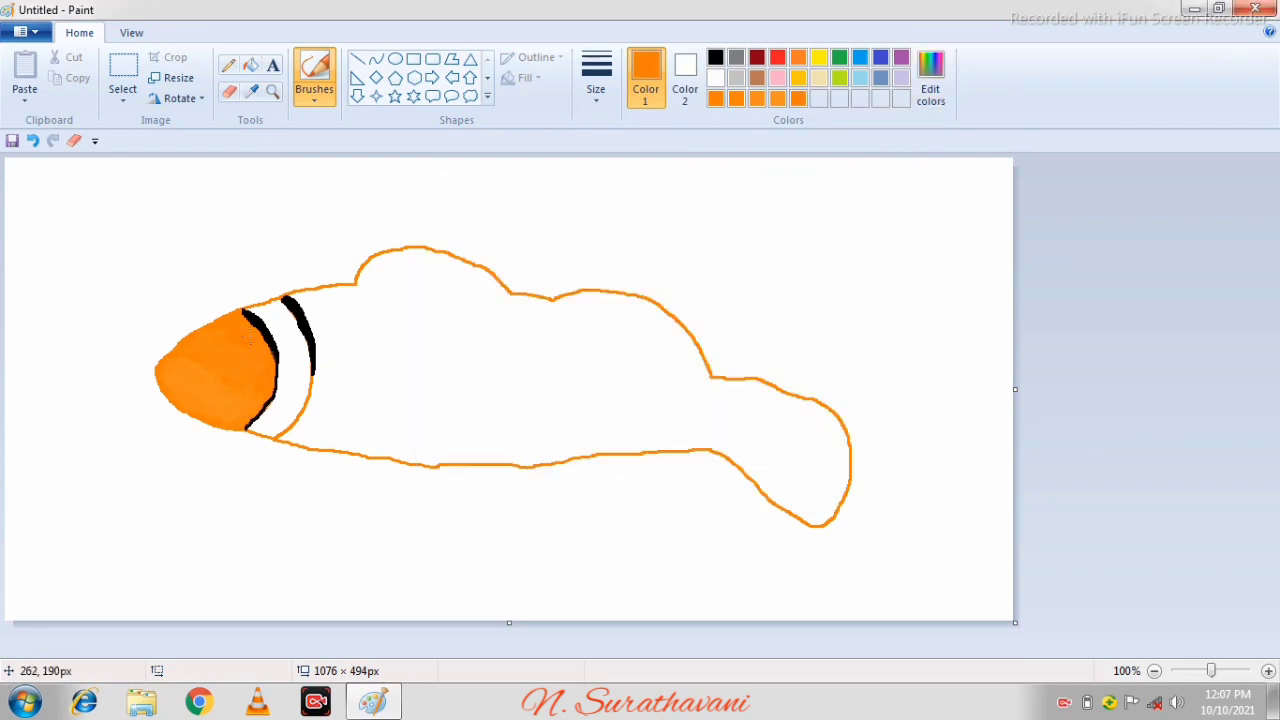
# Step: Mix a darker orange to shade the head's upper edge and stripe border, and soften the shading with the brighter custom orange
pyautogui.click(930, 82)
pyautogui.click(838, 314)
pyautogui.click(465, 477)
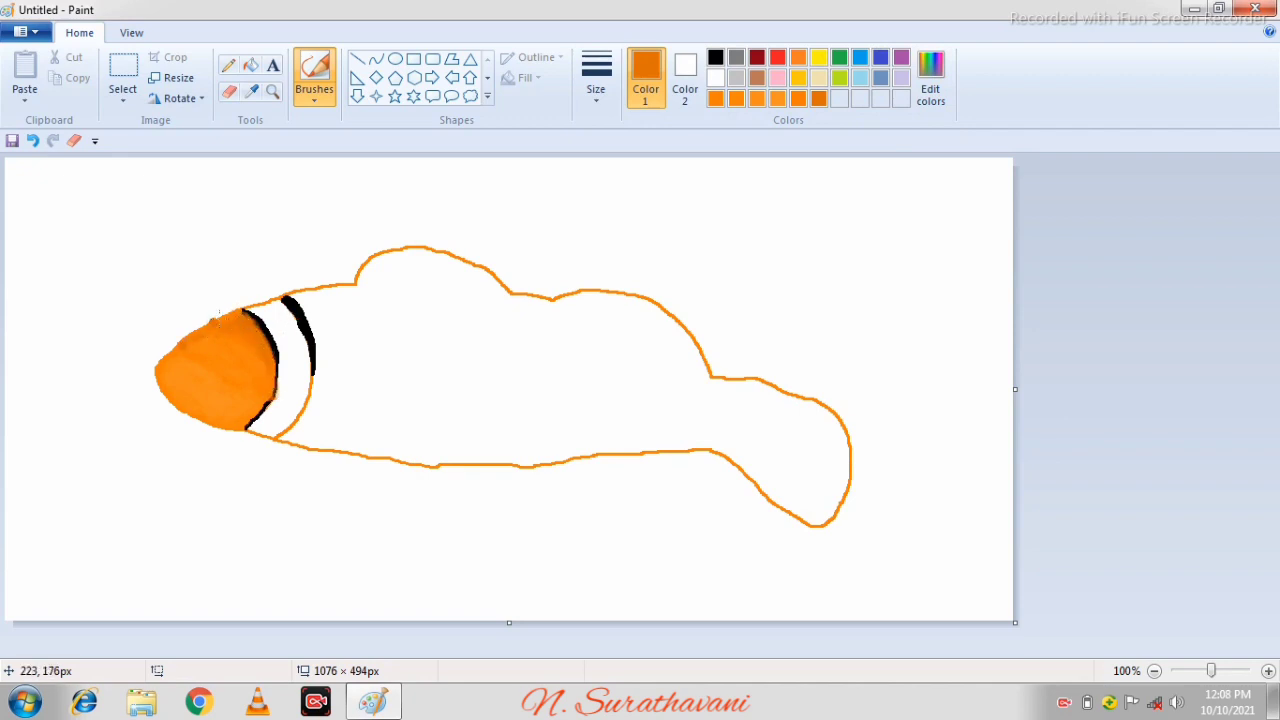
pyautogui.click(800, 100)
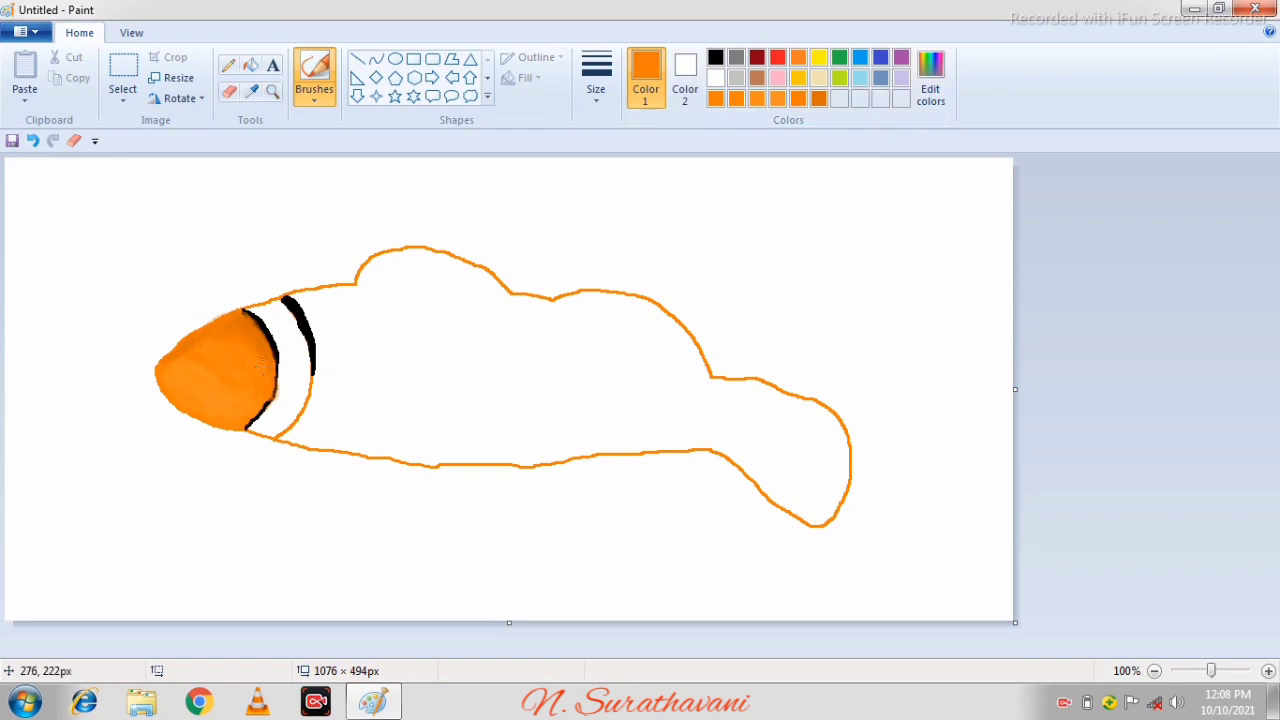
# Step: Mix another dark orange and draw the fish's short mouth line at the snout with the pencil
pyautogui.click(930, 82)
pyautogui.click(838, 320)
pyautogui.click(465, 477)
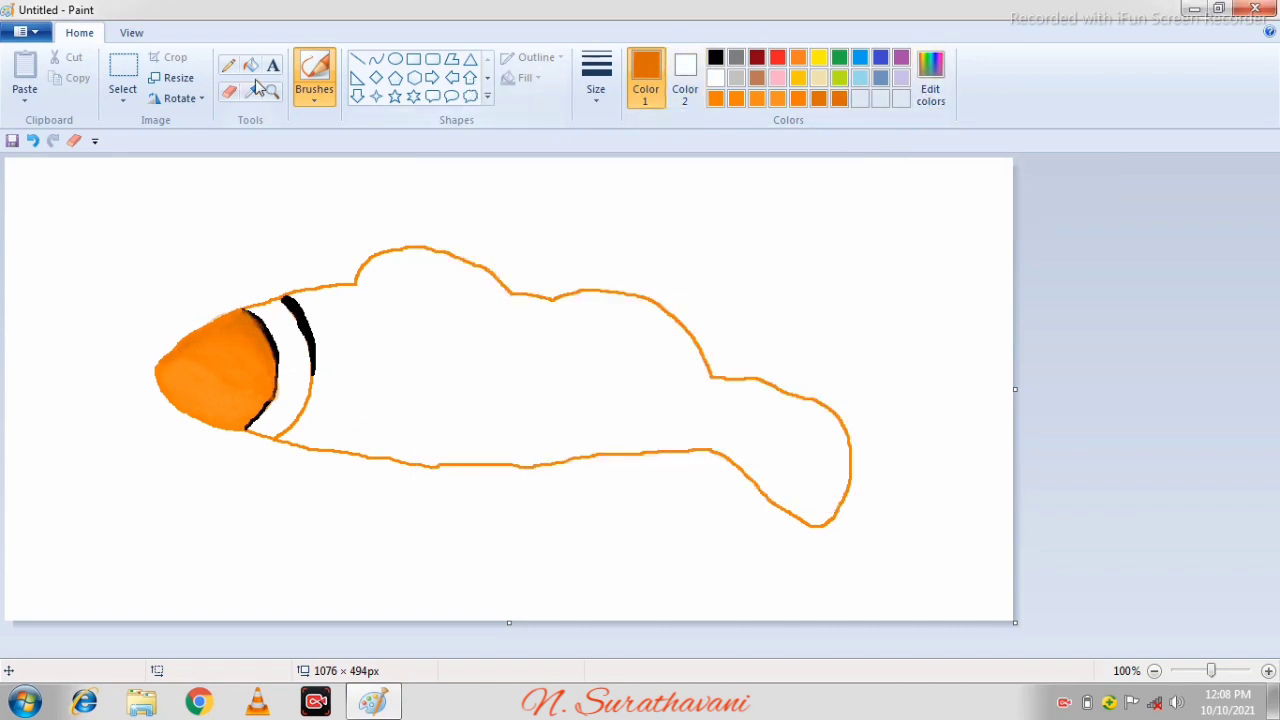
pyautogui.click(228, 65)
pyautogui.click(314, 75)
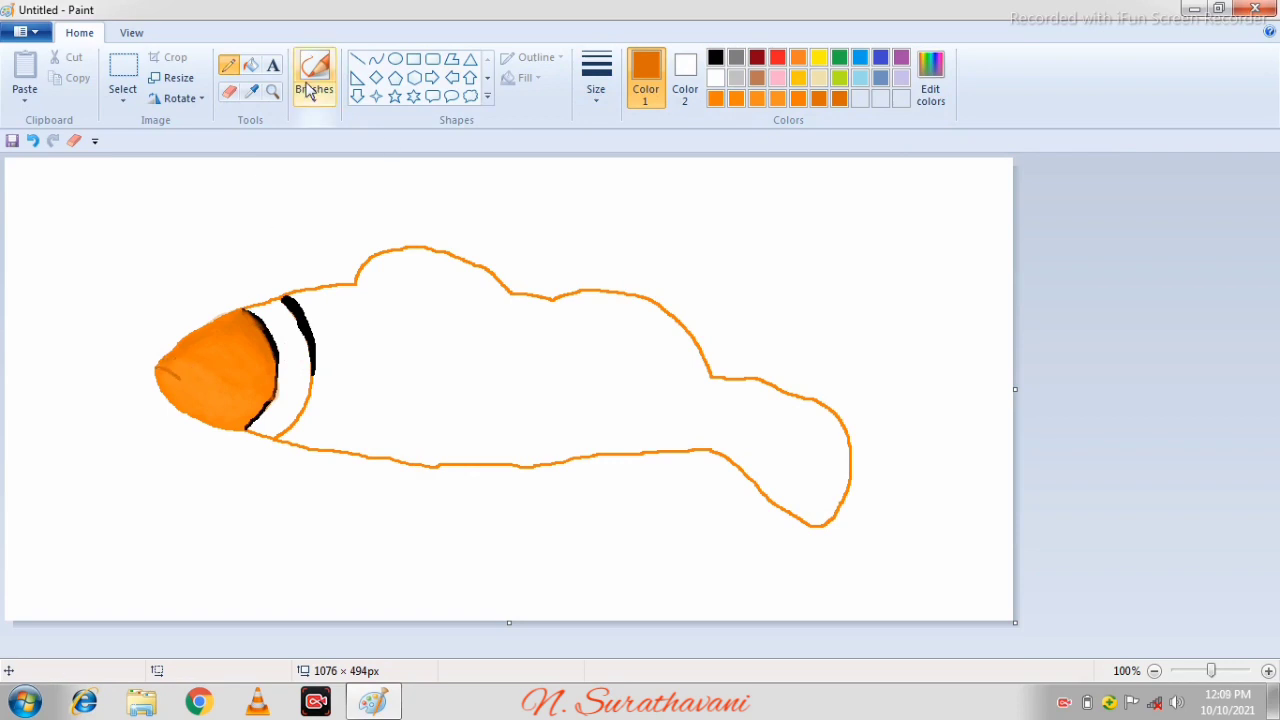
pyautogui.click(228, 65)
# Step: Refine the mouth at the tip of the snout with the dark orange pencil at a different line thickness
pyautogui.click(271, 93)
pyautogui.click(314, 249)
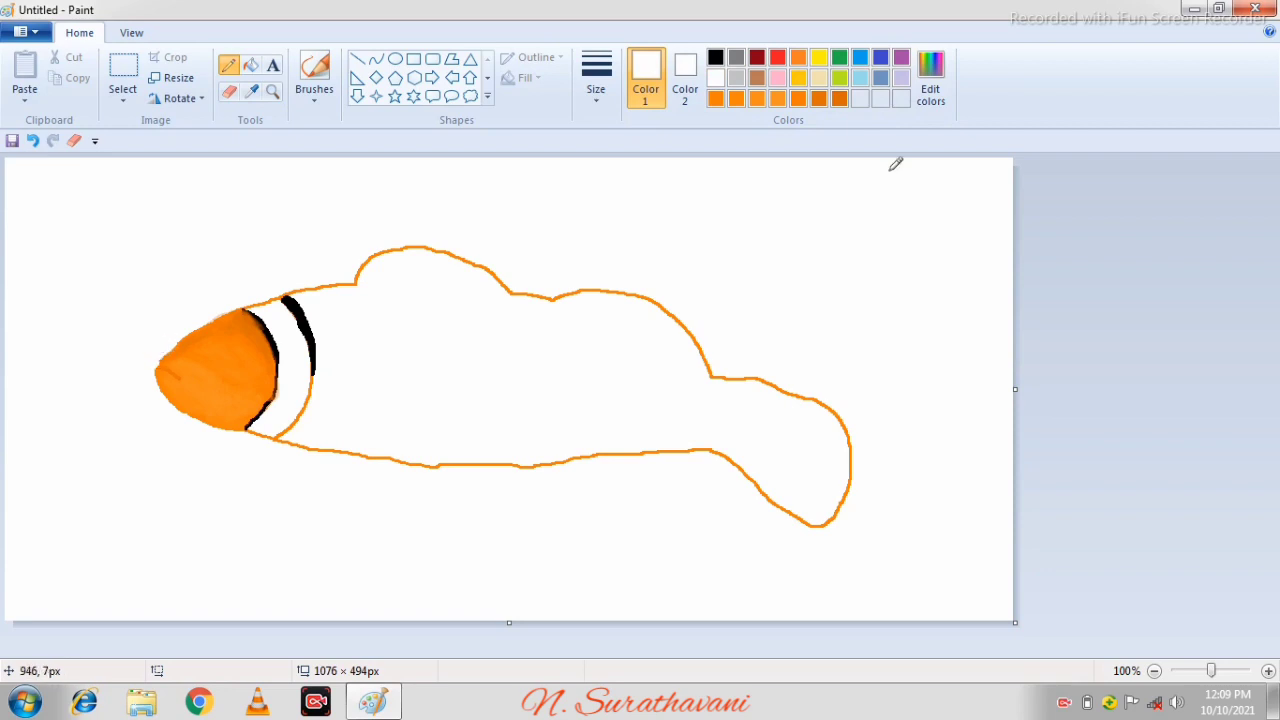
pyautogui.click(839, 98)
pyautogui.click(608, 101)
pyautogui.click(626, 167)
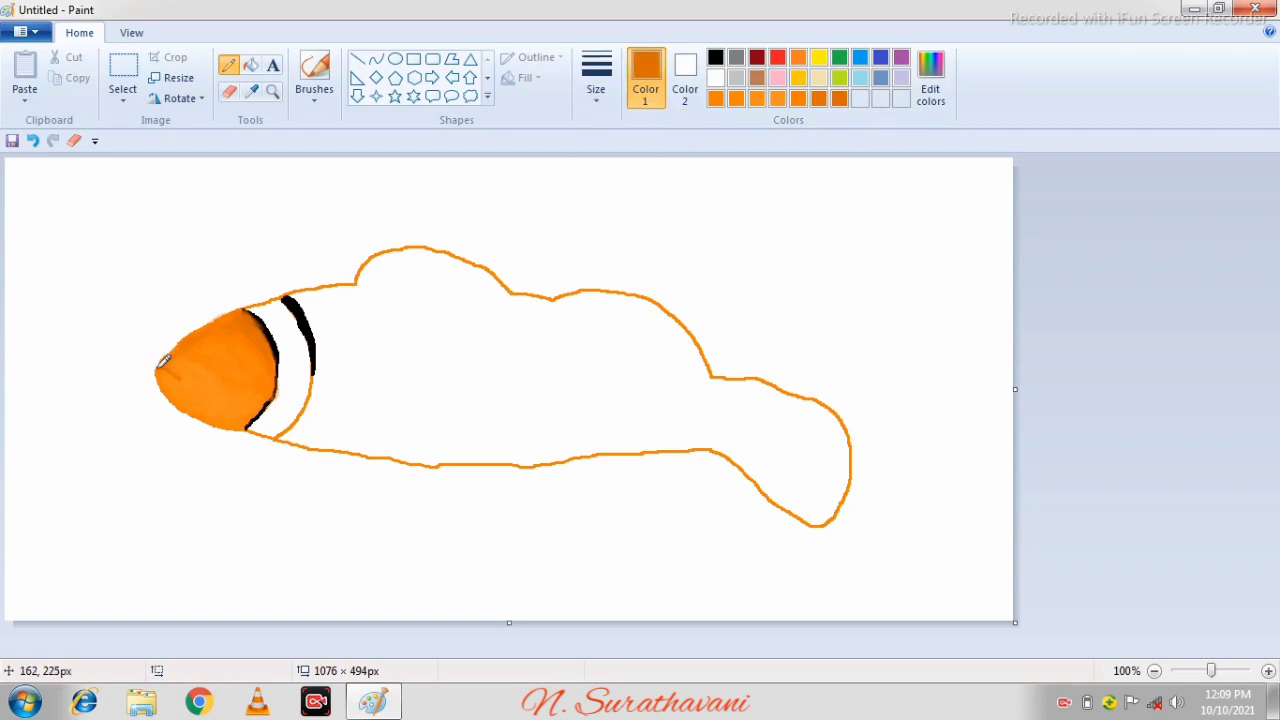
# Step: Draw a small solid black eye on the upper part of the head with the pencil
pyautogui.click(716, 60)
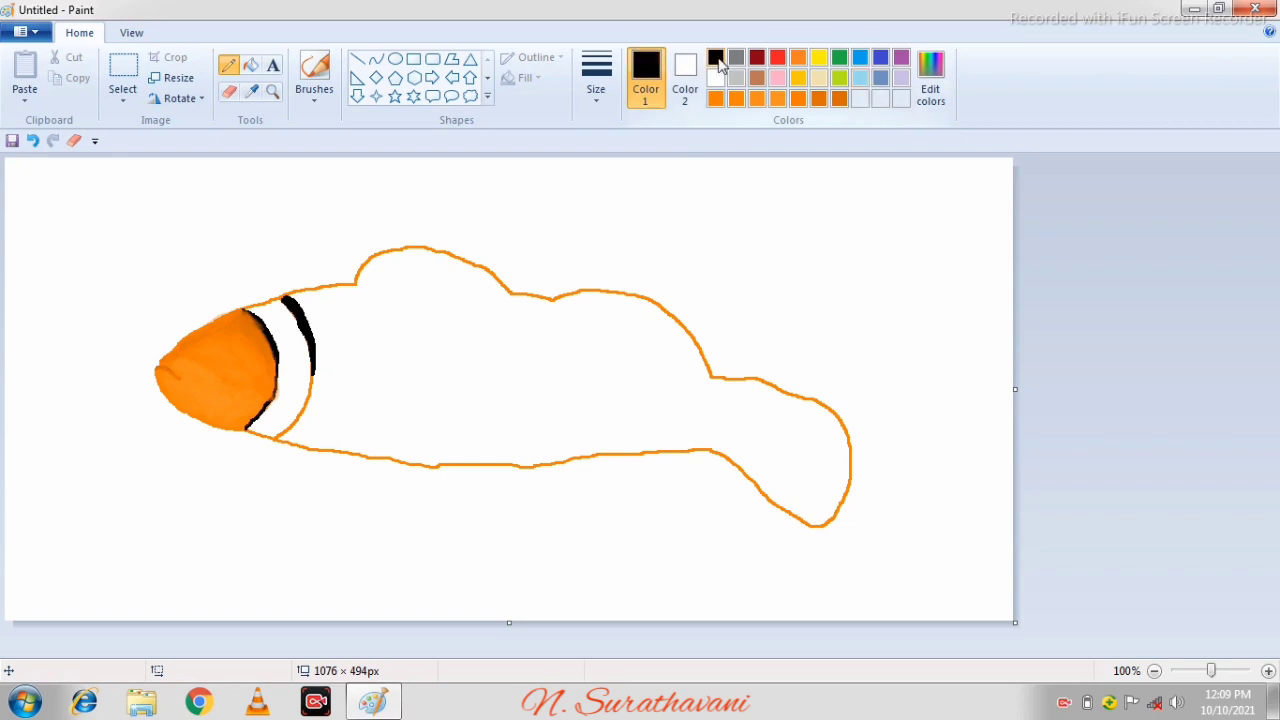
pyautogui.click(596, 80)
pyautogui.click(598, 202)
pyautogui.moveTo(255, 342)
pyautogui.mouseDown()
pyautogui.moveTo(243, 350)
pyautogui.moveTo(252, 345)
pyautogui.mouseUp()
# Step: Detail the eye with custom dark brown and lighter brown marks, and draw a dark orange ring around it
pyautogui.click(720, 100)
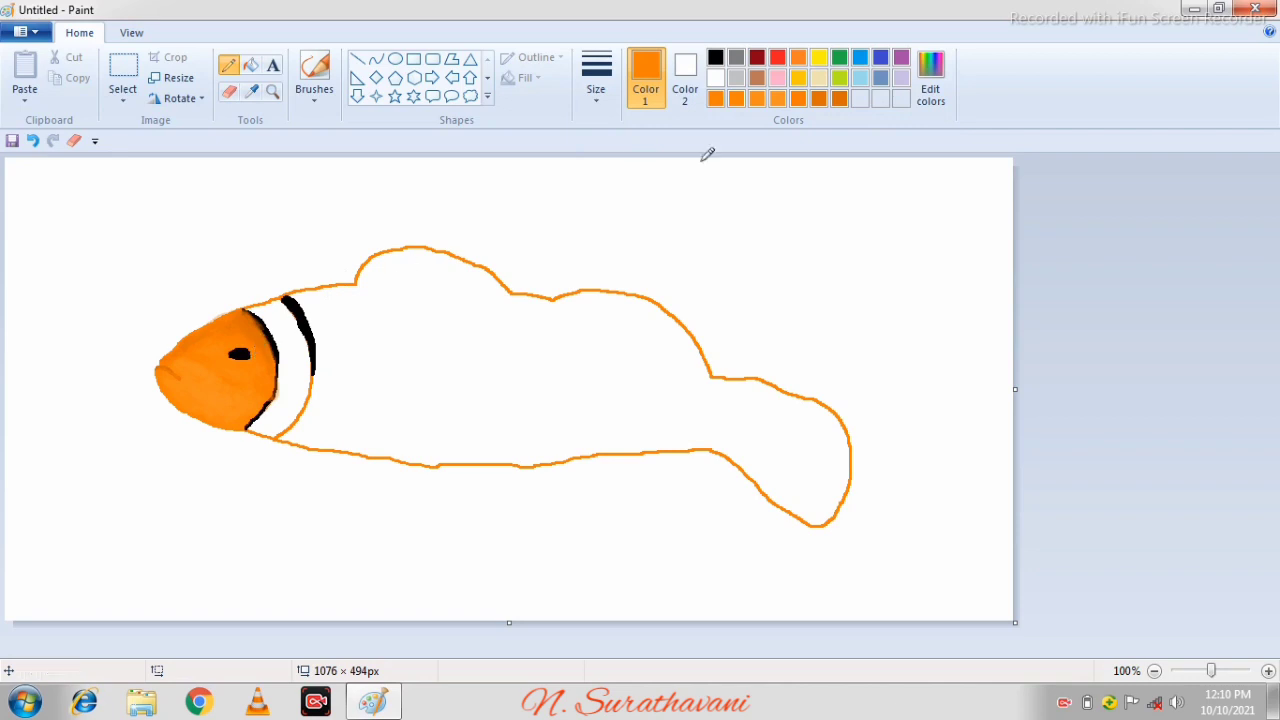
pyautogui.click(930, 80)
pyautogui.click(834, 383)
pyautogui.click(463, 470)
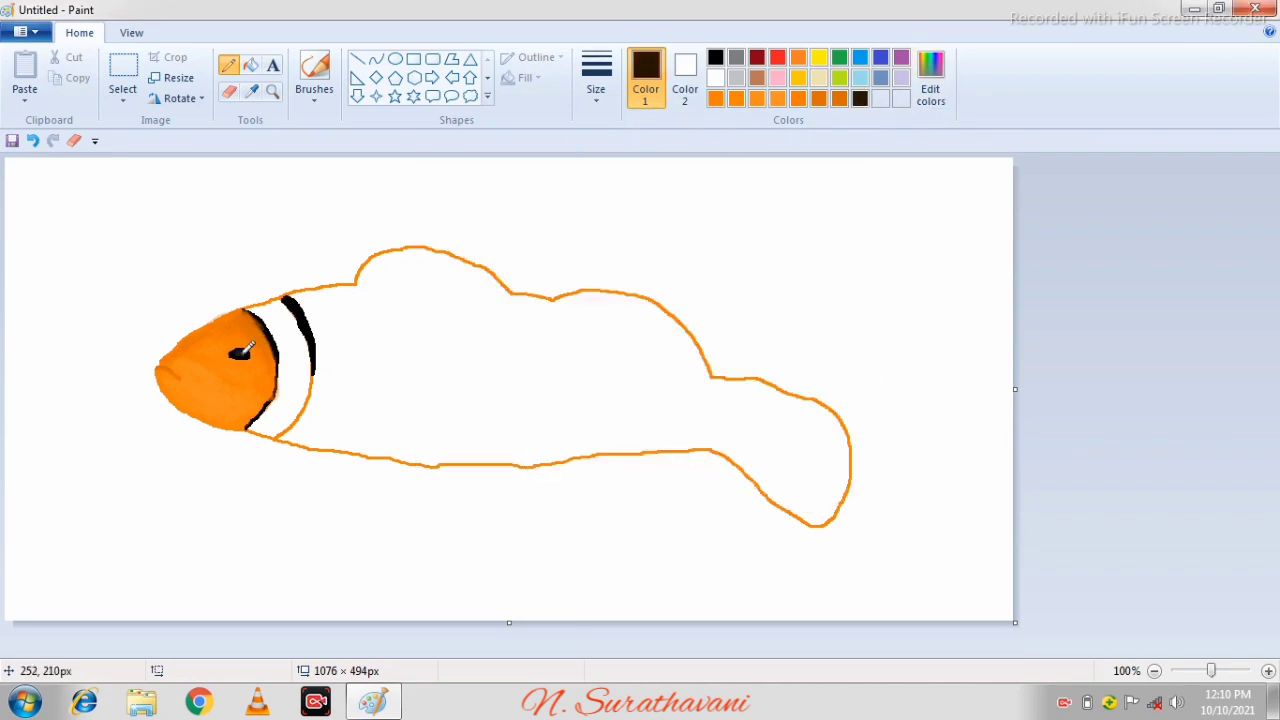
pyautogui.click(930, 80)
pyautogui.click(834, 350)
pyautogui.click(463, 470)
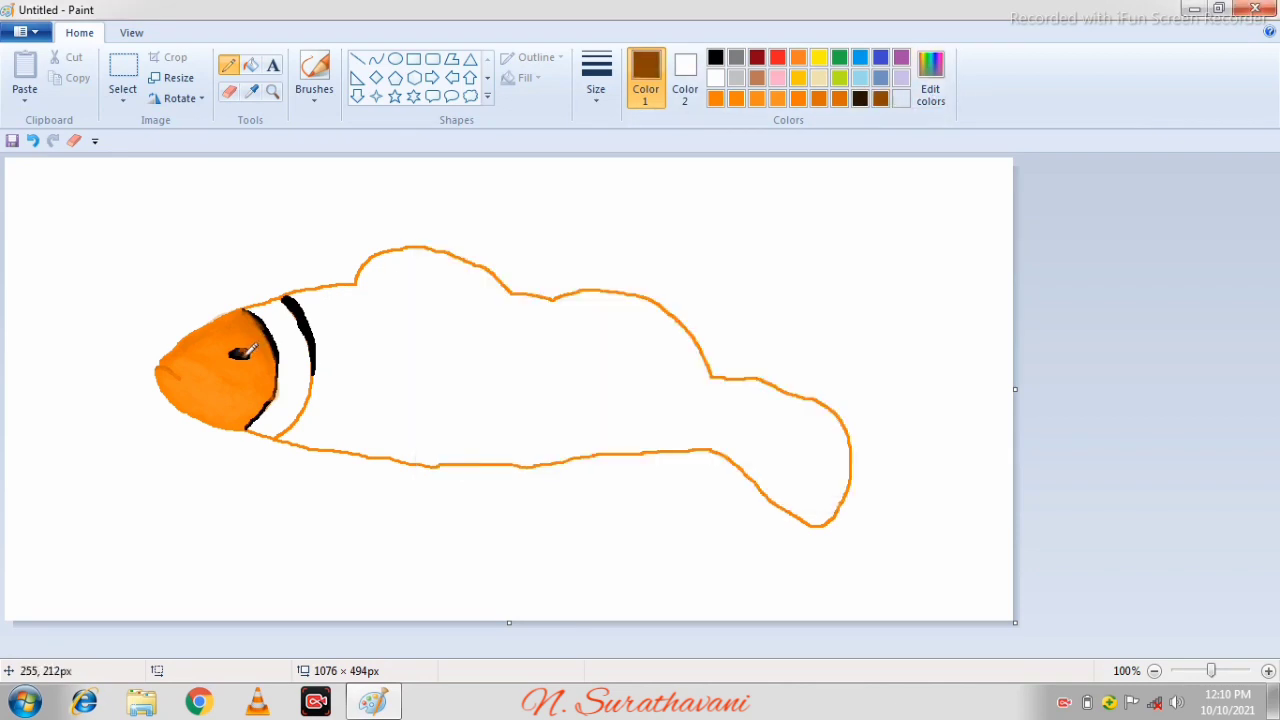
pyautogui.click(841, 98)
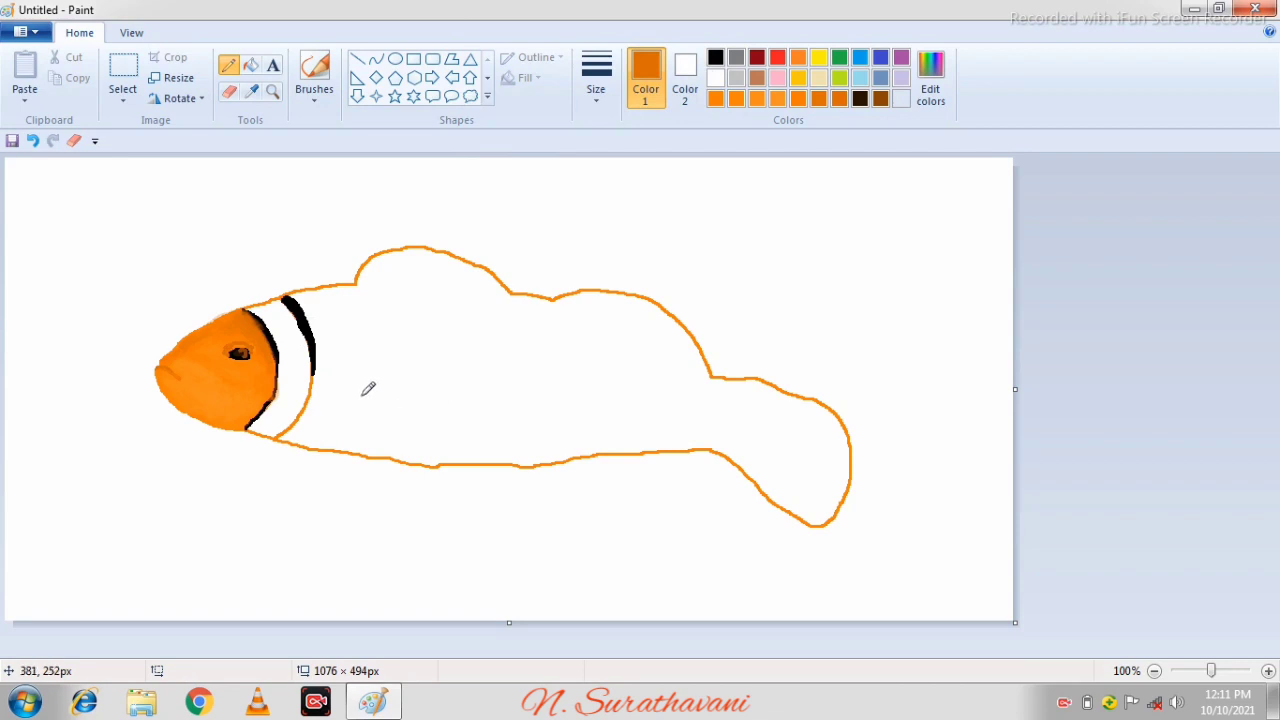
# Step: Outline the rounded pectoral fin and the two edges of the white middle band in dark orange
pyautogui.moveTo(356, 399)
pyautogui.mouseDown()
pyautogui.moveTo(361, 439)
pyautogui.moveTo(388, 455)
pyautogui.moveTo(435, 440)
pyautogui.moveTo(448, 393)
pyautogui.moveTo(412, 361)
pyautogui.moveTo(366, 382)
pyautogui.mouseUp()
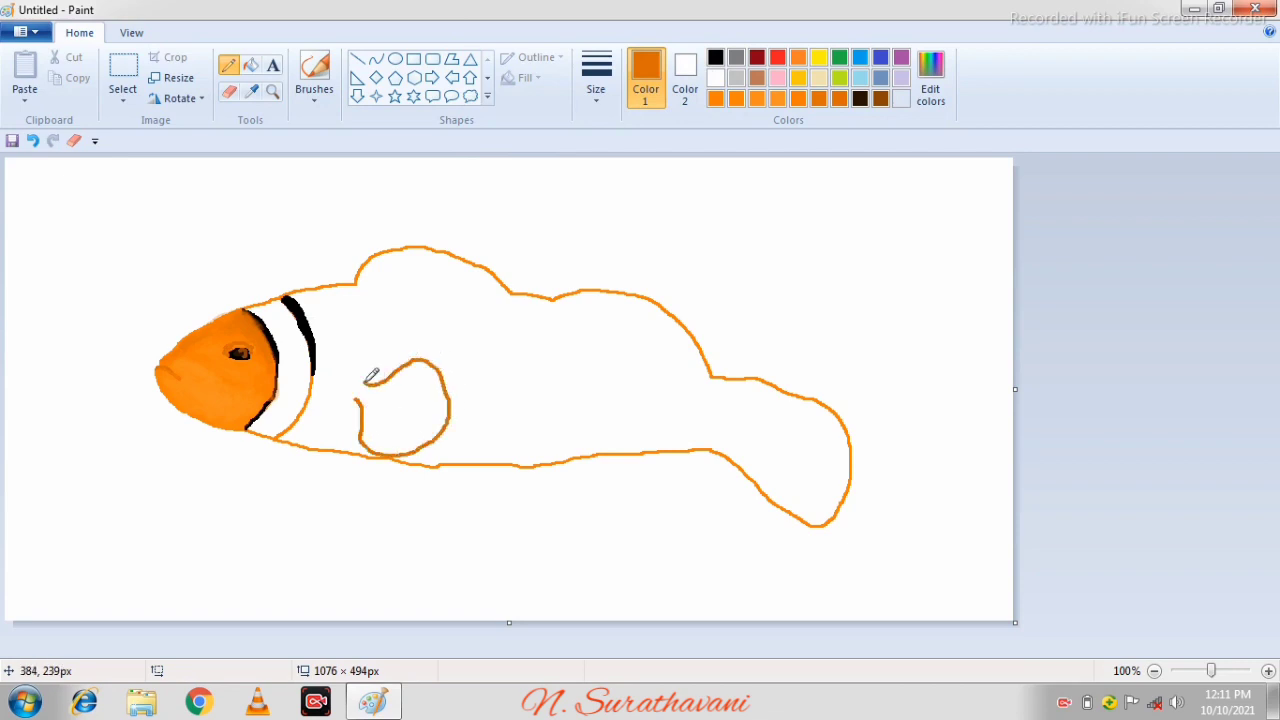
pyautogui.moveTo(508, 294); pyautogui.dragTo(432, 357)
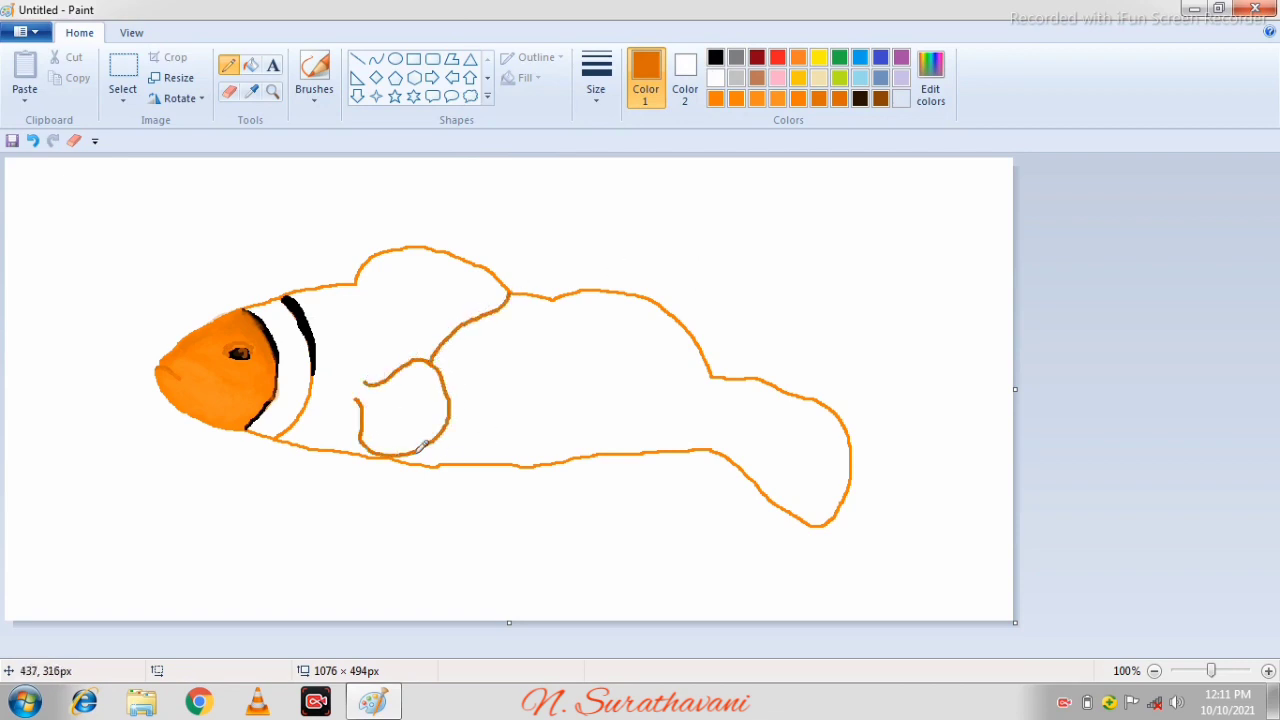
pyautogui.moveTo(414, 452)
pyautogui.mouseDown()
pyautogui.moveTo(514, 380)
pyautogui.moveTo(554, 298)
pyautogui.mouseUp()
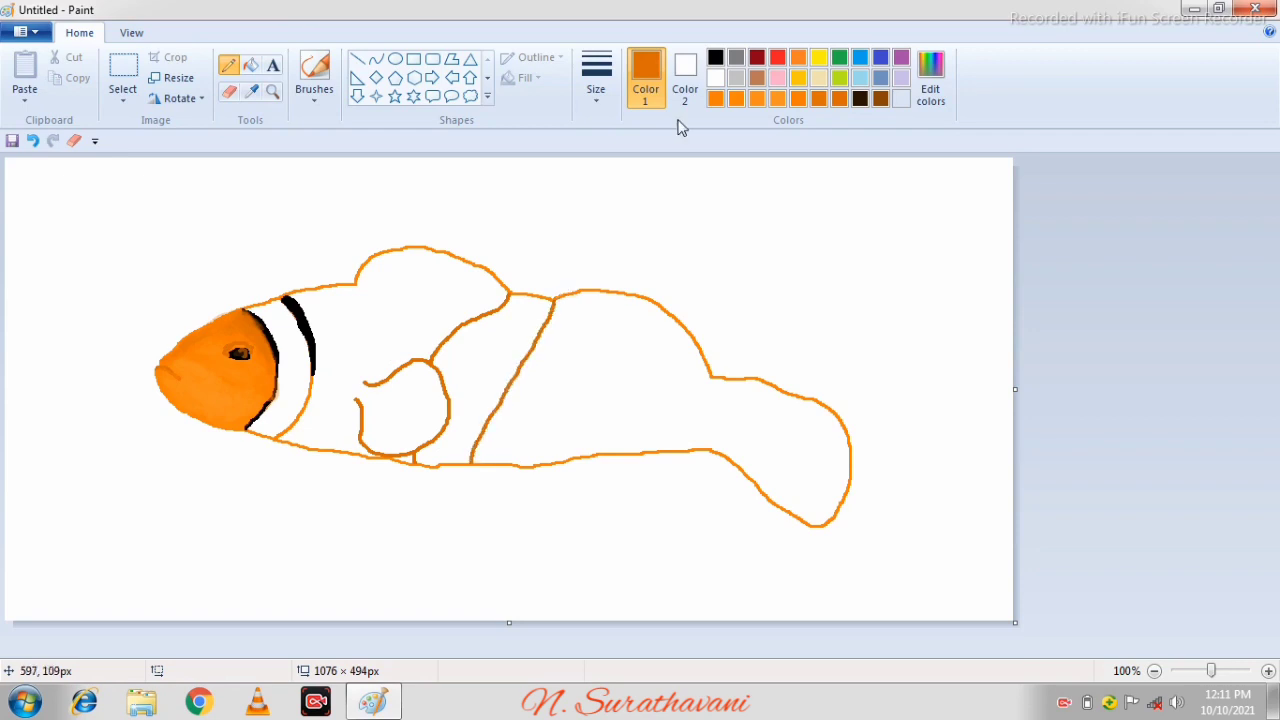
# Step: Fill the front body section, including the dorsal and pectoral fins, with light orange
pyautogui.click(772, 100)
pyautogui.click(250, 65)
pyautogui.click(407, 330)
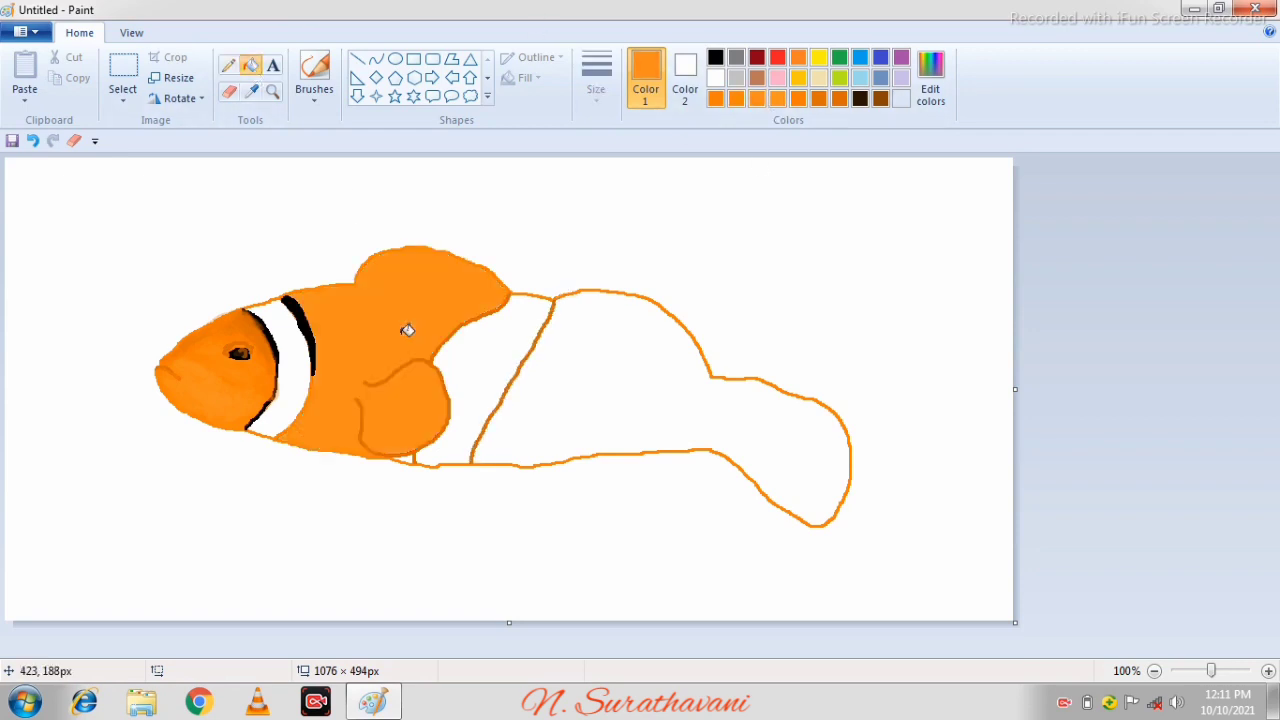
# Step: Outline the front dorsal fin's upper edge in black with the pencil and brush black streaks down into the fin
pyautogui.click(715, 57)
pyautogui.click(228, 65)
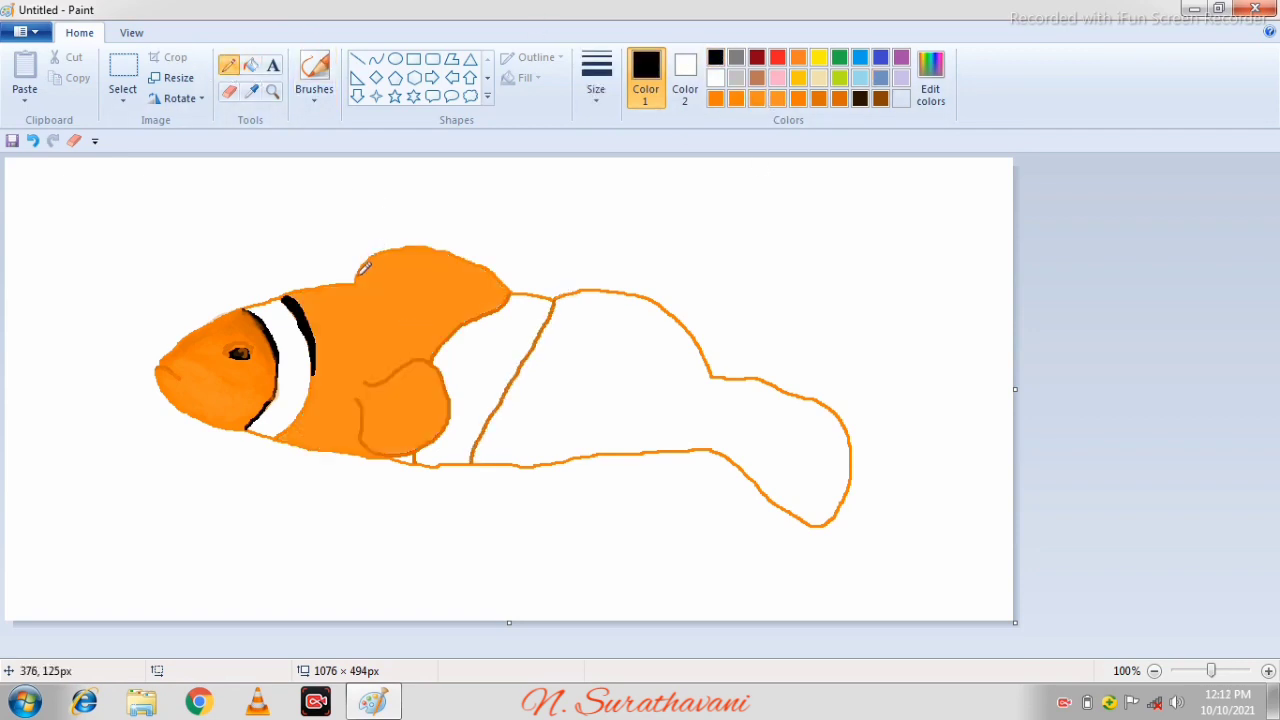
pyautogui.moveTo(356, 281)
pyautogui.mouseDown()
pyautogui.moveTo(378, 252)
pyautogui.moveTo(414, 241)
pyautogui.moveTo(491, 264)
pyautogui.moveTo(511, 290)
pyautogui.mouseUp()
pyautogui.click(314, 70)
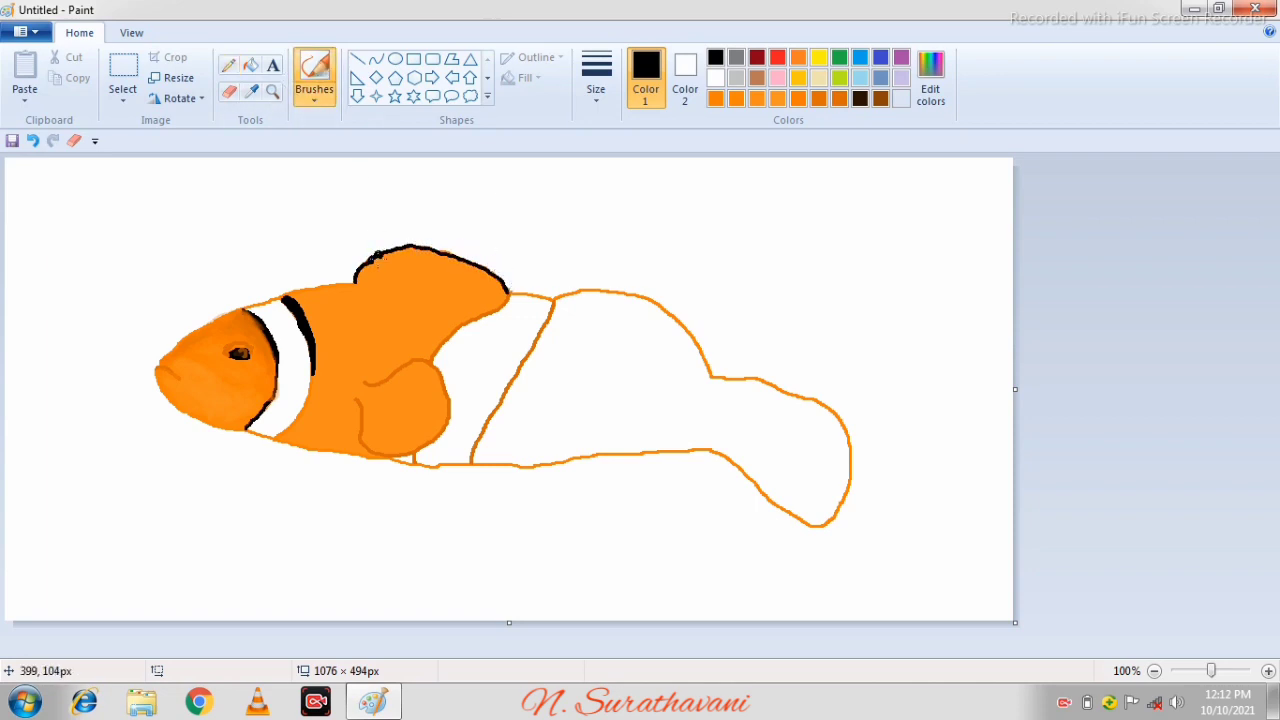
pyautogui.moveTo(383, 284)
pyautogui.mouseDown()
pyautogui.moveTo(413, 252)
pyautogui.moveTo(409, 242)
pyautogui.moveTo(502, 292)
pyautogui.moveTo(482, 267)
pyautogui.moveTo(503, 297)
pyautogui.moveTo(418, 259)
pyautogui.moveTo(380, 282)
pyautogui.moveTo(413, 276)
pyautogui.moveTo(495, 295)
pyautogui.mouseUp()
# Step: Blend orange brush streaks into the black edge of the front dorsal fin, changing brush size and undoing one stroke
pyautogui.click(588, 100)
pyautogui.click(607, 200)
pyautogui.click(757, 98)
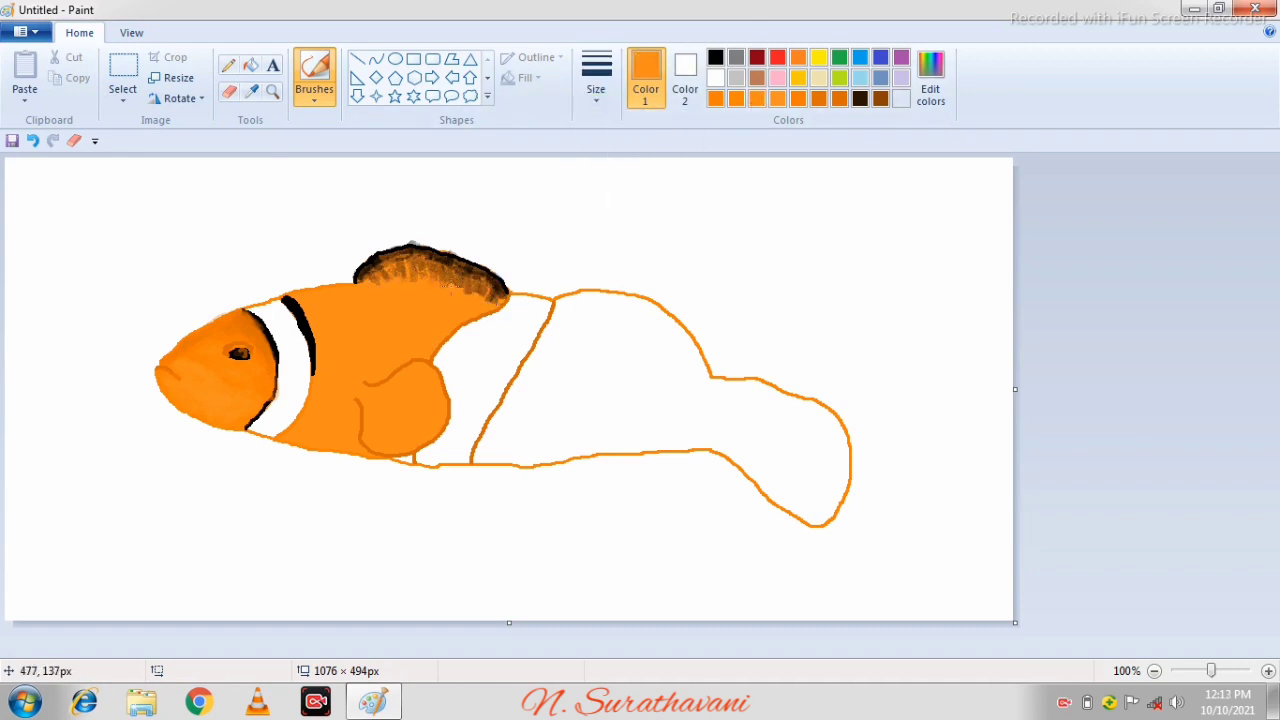
pyautogui.click(603, 92)
pyautogui.click(636, 166)
pyautogui.click(716, 98)
pyautogui.hotkey('ctrl', 'z')
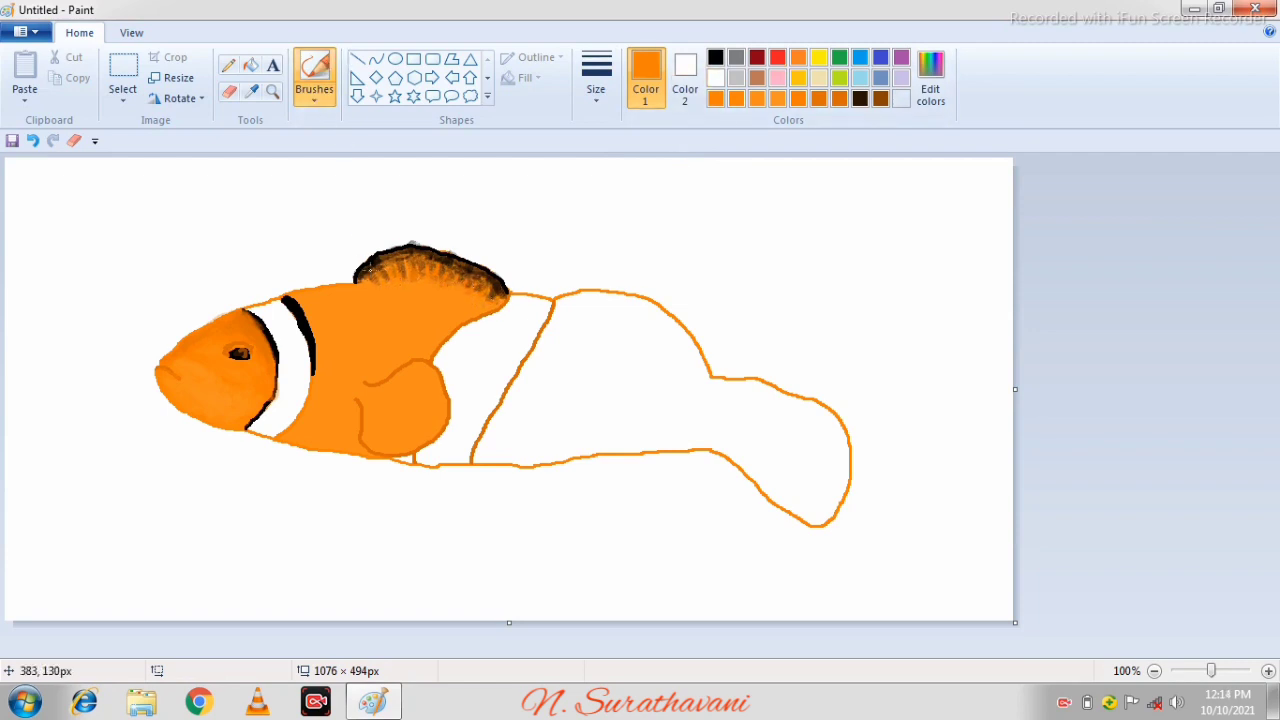
pyautogui.moveTo(389, 259)
pyautogui.mouseDown()
pyautogui.moveTo(484, 275)
pyautogui.moveTo(496, 291)
pyautogui.moveTo(367, 277)
pyautogui.mouseUp()
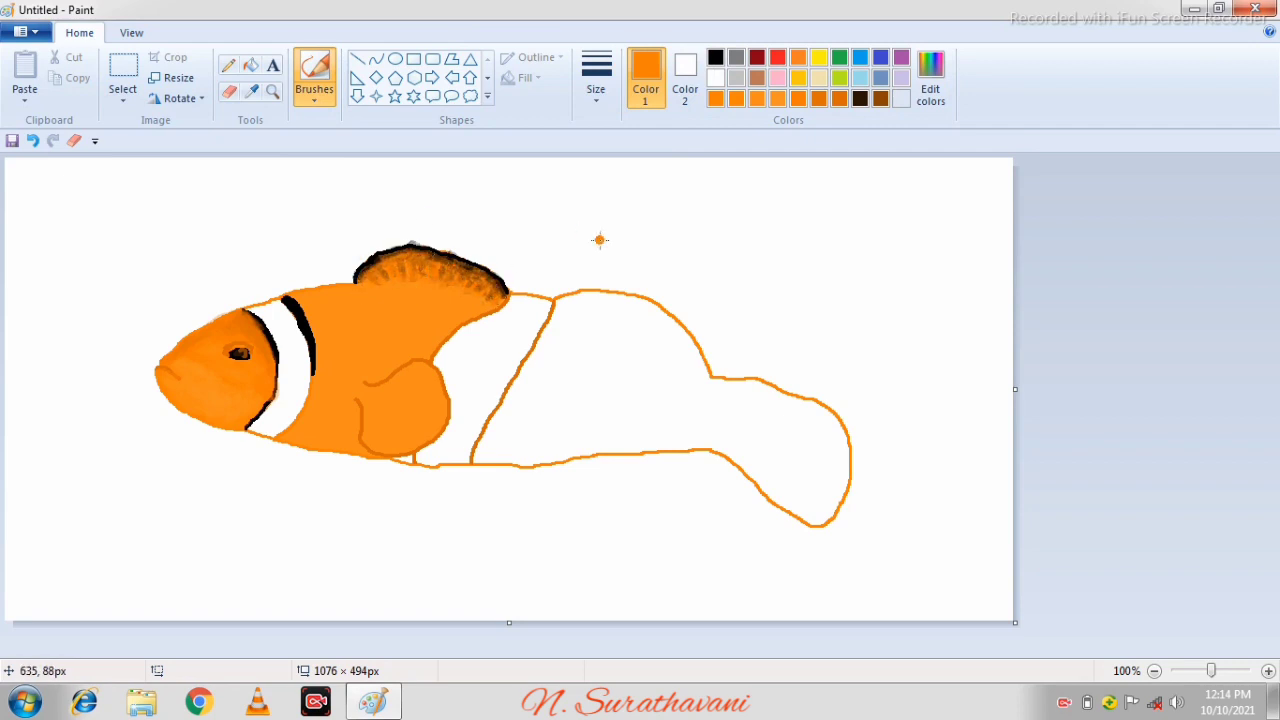
# Step: Shade the back below the front dorsal fin with brown and dark orange brush strokes, extending into the upper body
pyautogui.click(881, 98)
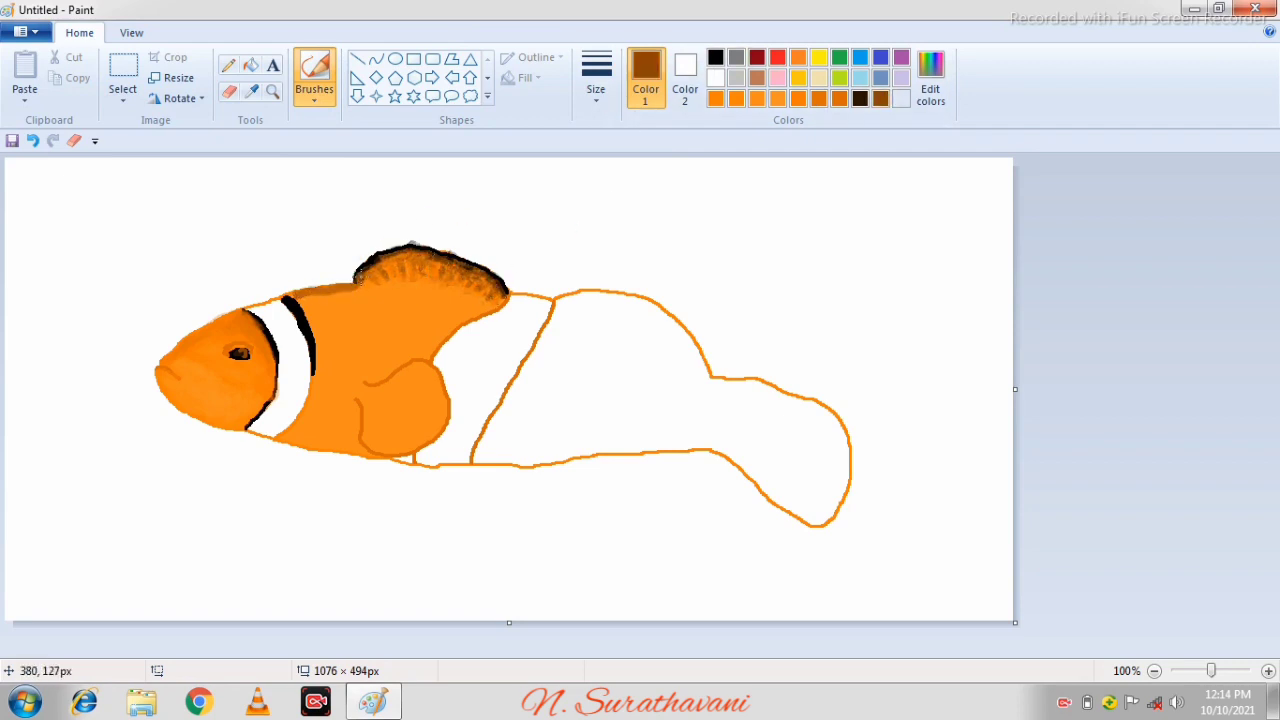
pyautogui.moveTo(298, 296)
pyautogui.mouseDown()
pyautogui.moveTo(476, 300)
pyautogui.moveTo(388, 305)
pyautogui.moveTo(444, 300)
pyautogui.moveTo(420, 300)
pyautogui.moveTo(476, 316)
pyautogui.mouseUp()
pyautogui.click(718, 99)
pyautogui.click(839, 97)
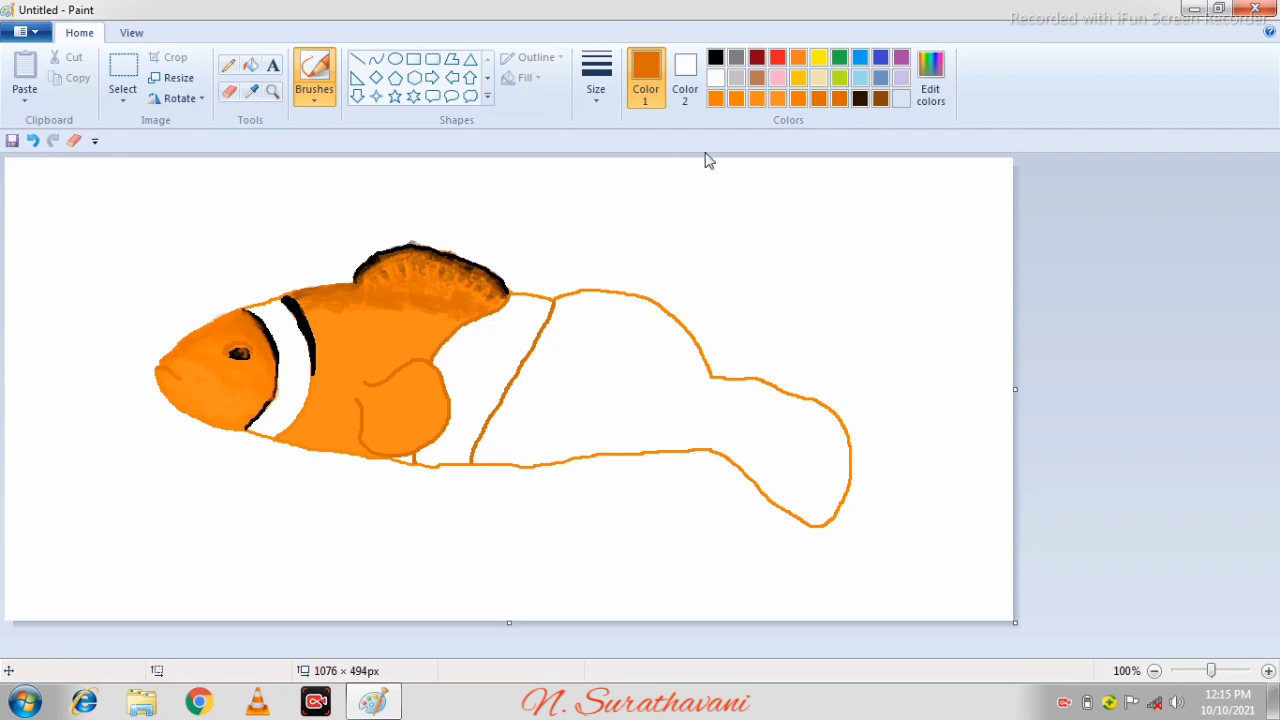
pyautogui.moveTo(332, 332)
pyautogui.mouseDown()
pyautogui.moveTo(419, 324)
pyautogui.moveTo(408, 303)
pyautogui.moveTo(418, 332)
pyautogui.moveTo(480, 342)
pyautogui.mouseUp()
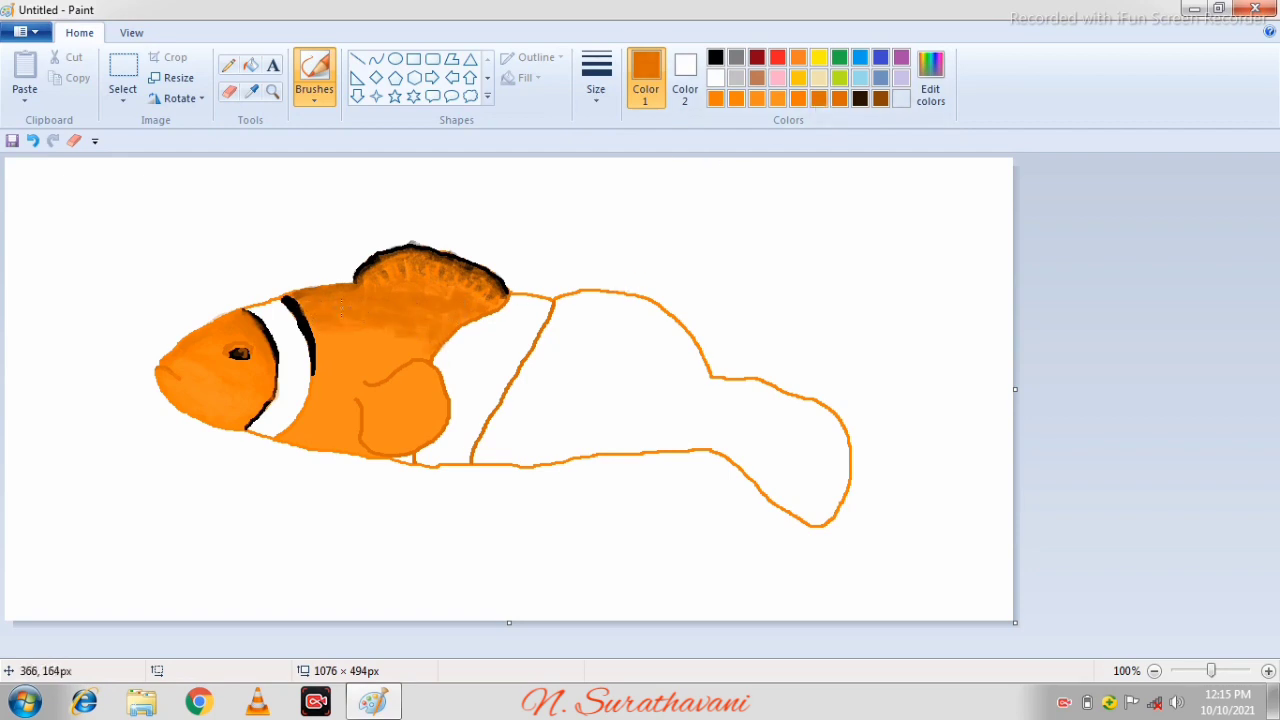
# Step: Brush bright orange shading over the lower front body and dark orange shading onto the upper pectoral fin
pyautogui.click(798, 98)
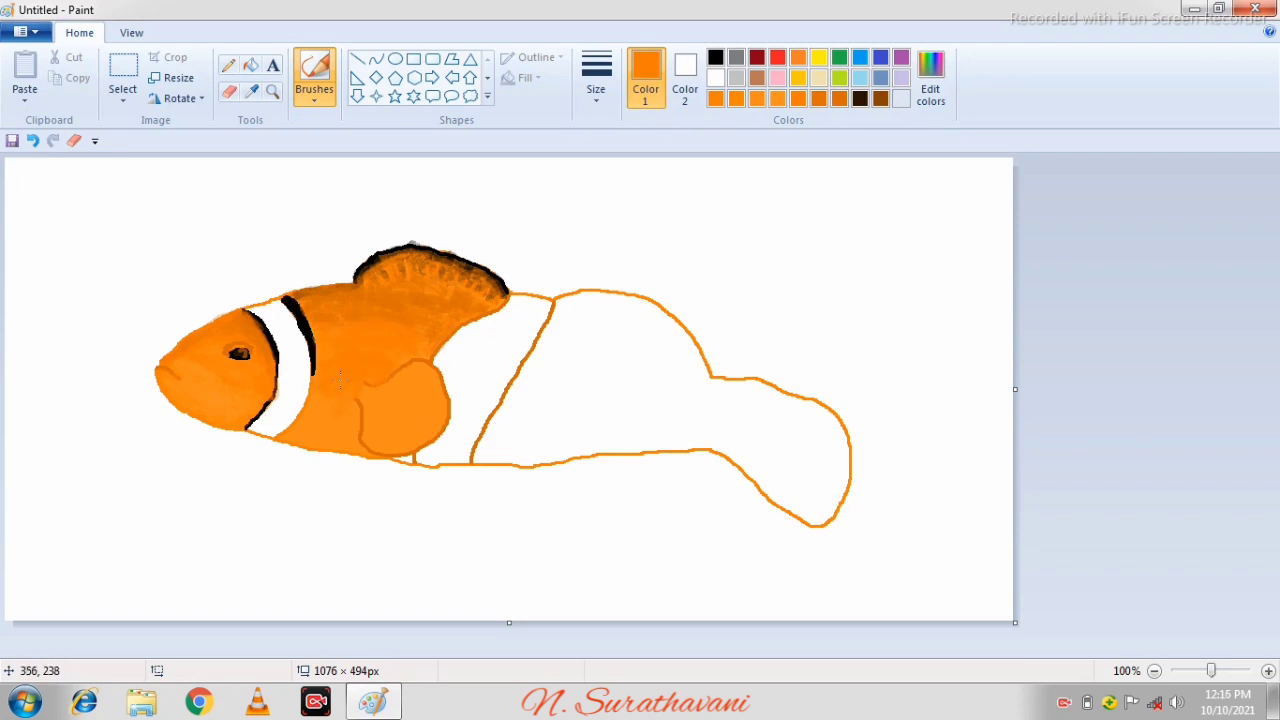
pyautogui.click(799, 79)
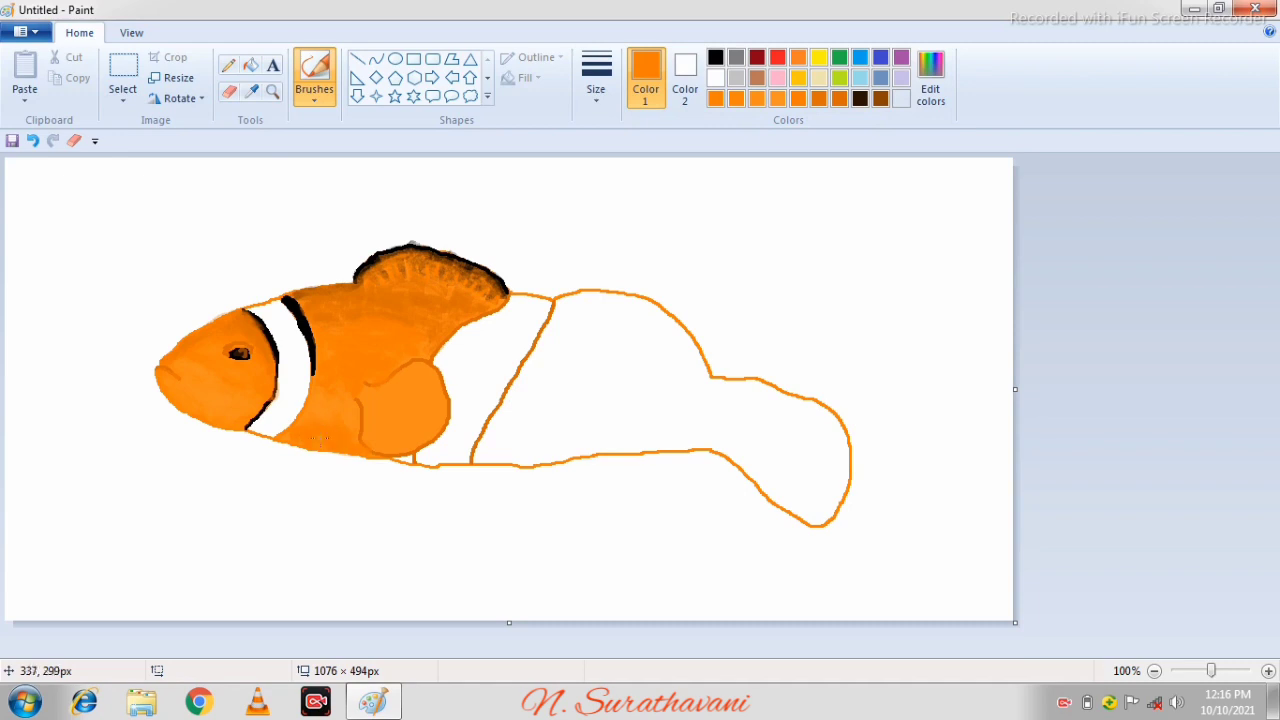
pyautogui.click(839, 99)
pyautogui.moveTo(377, 389); pyautogui.dragTo(429, 381)
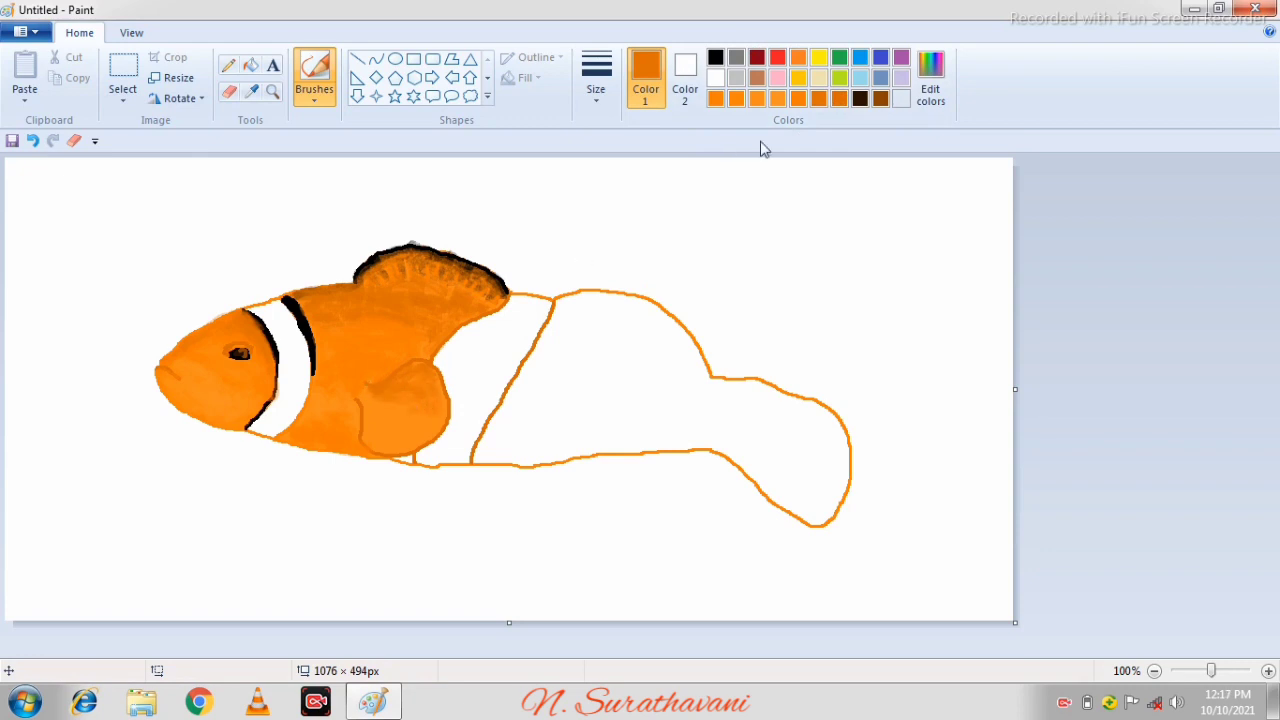
# Step: Brush bright orange over the pectoral fin, define a lighter orange, and apply it as highlights on the fin and beside the front white band
pyautogui.click(737, 98)
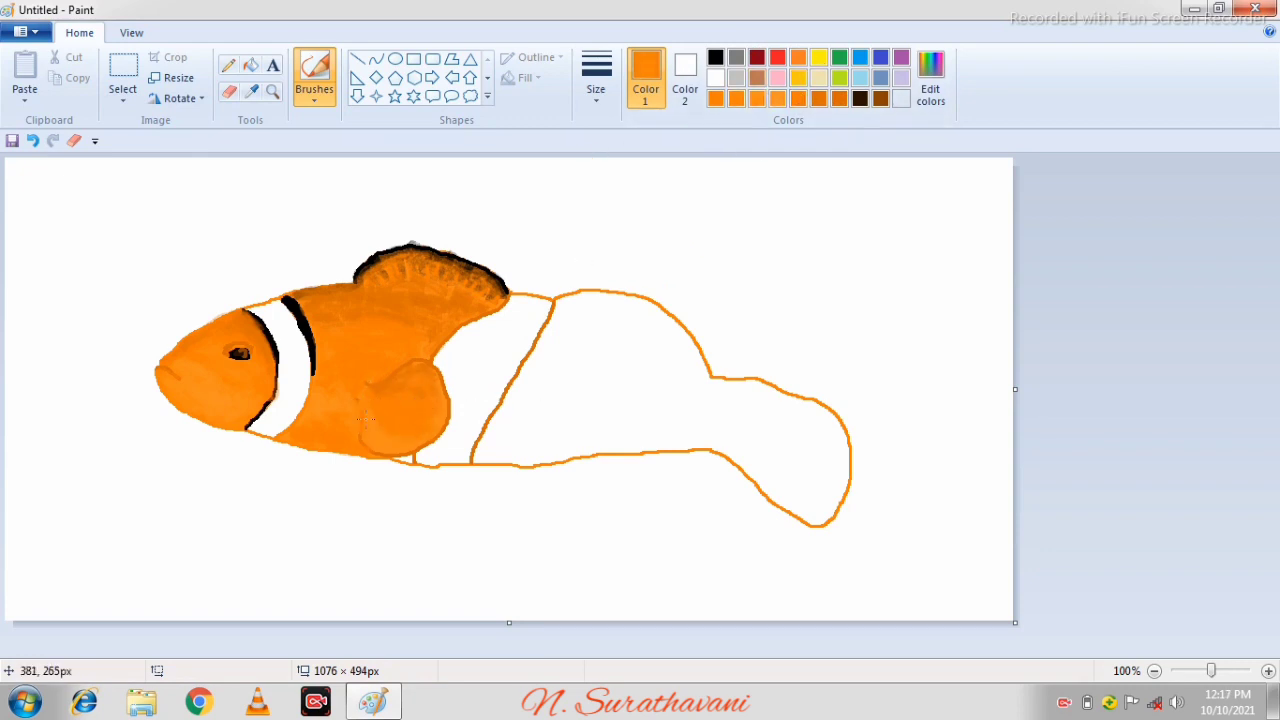
pyautogui.click(929, 82)
pyautogui.click(832, 291)
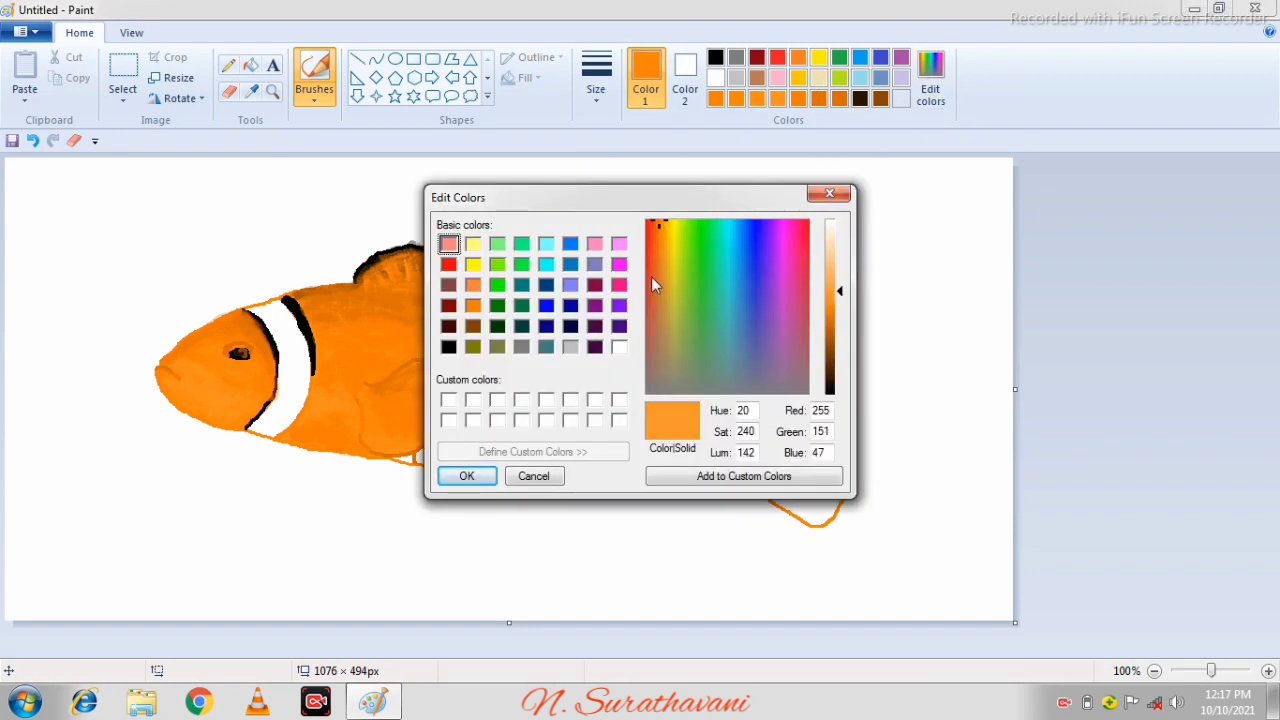
pyautogui.moveTo(651, 276); pyautogui.dragTo(660, 237)
pyautogui.click(466, 477)
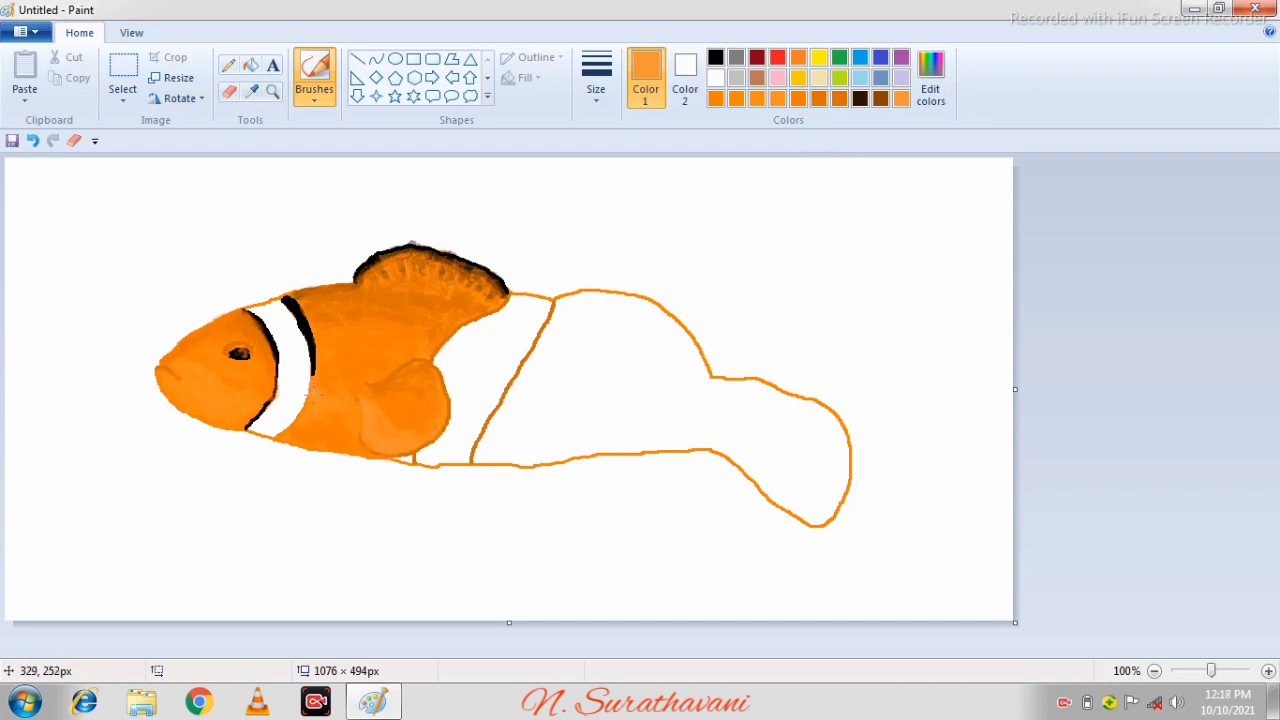
pyautogui.moveTo(313, 394); pyautogui.dragTo(314, 339)
# Step: Draw a thick black edge around the pectoral fin with the pencil, adjusting the line size, and fill the gaps black
pyautogui.click(715, 57)
pyautogui.click(229, 65)
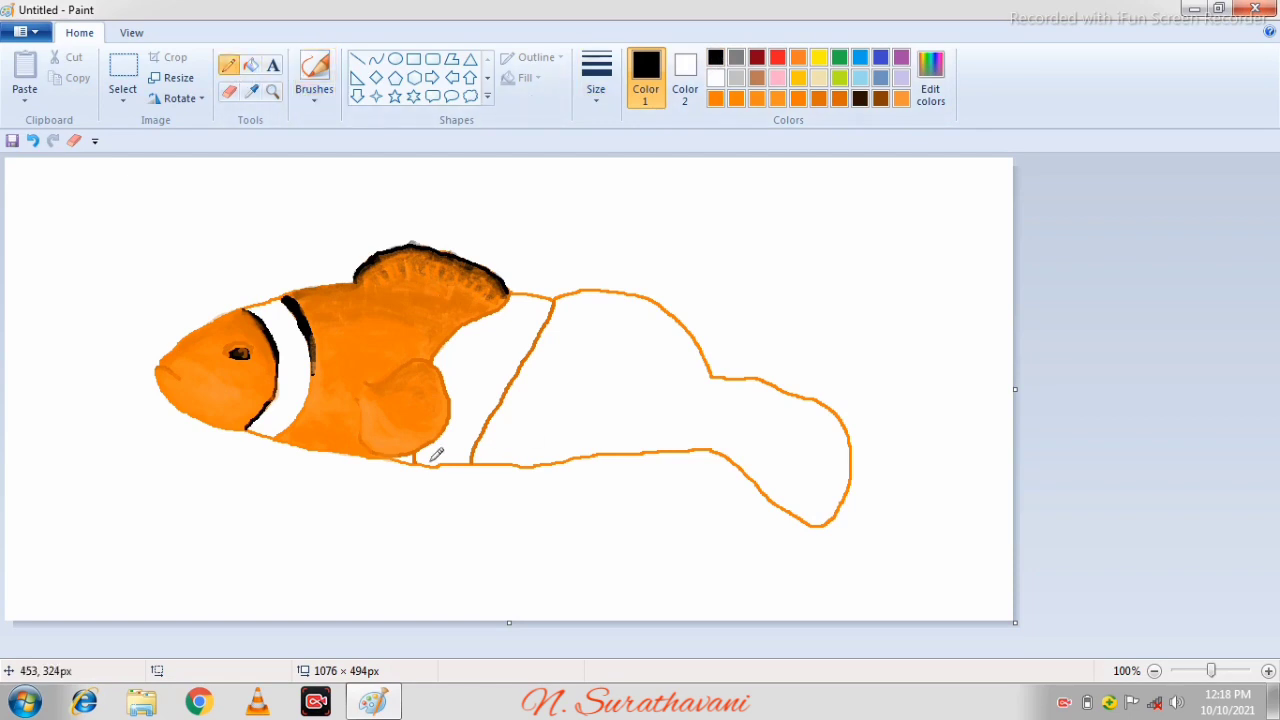
pyautogui.moveTo(391, 456); pyautogui.dragTo(418, 446)
pyautogui.click(604, 103)
pyautogui.click(637, 242)
pyautogui.click(596, 80)
pyautogui.click(639, 200)
pyautogui.moveTo(402, 454)
pyautogui.mouseDown()
pyautogui.moveTo(449, 422)
pyautogui.moveTo(452, 389)
pyautogui.moveTo(435, 357)
pyautogui.moveTo(404, 366)
pyautogui.moveTo(445, 356)
pyautogui.moveTo(460, 419)
pyautogui.moveTo(444, 444)
pyautogui.moveTo(370, 447)
pyautogui.mouseUp()
pyautogui.click(252, 66)
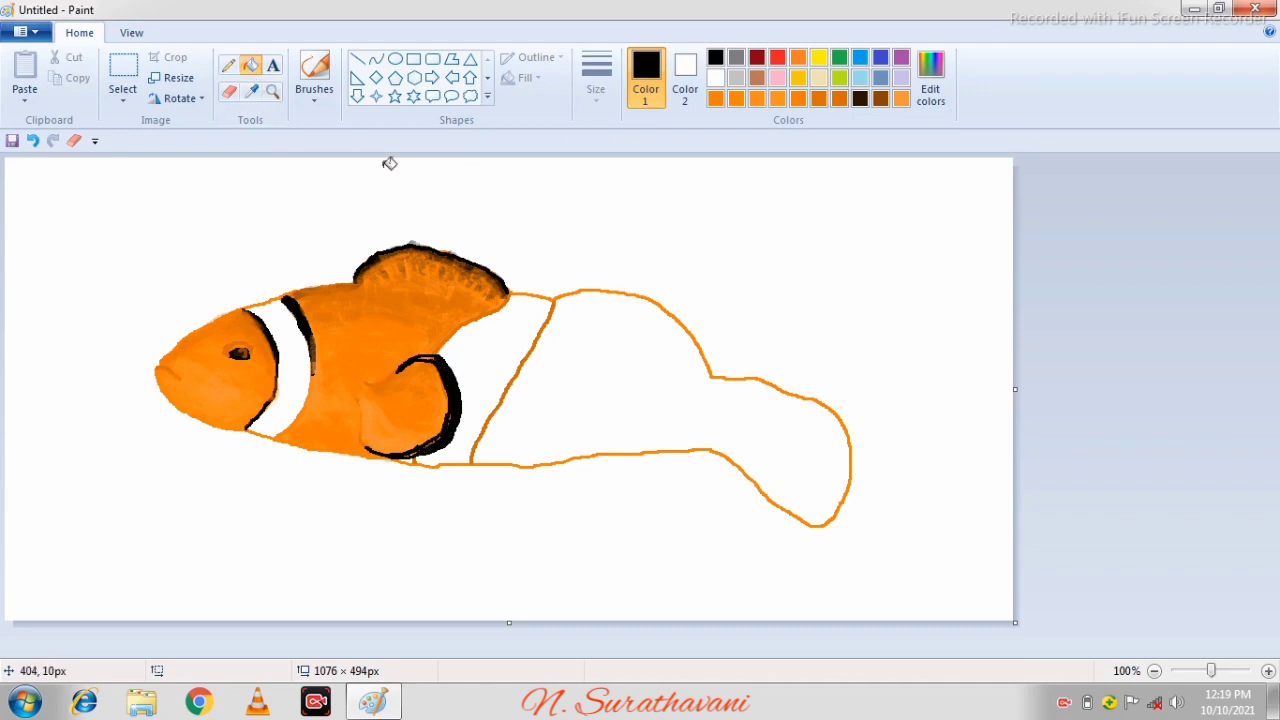
pyautogui.click(228, 65)
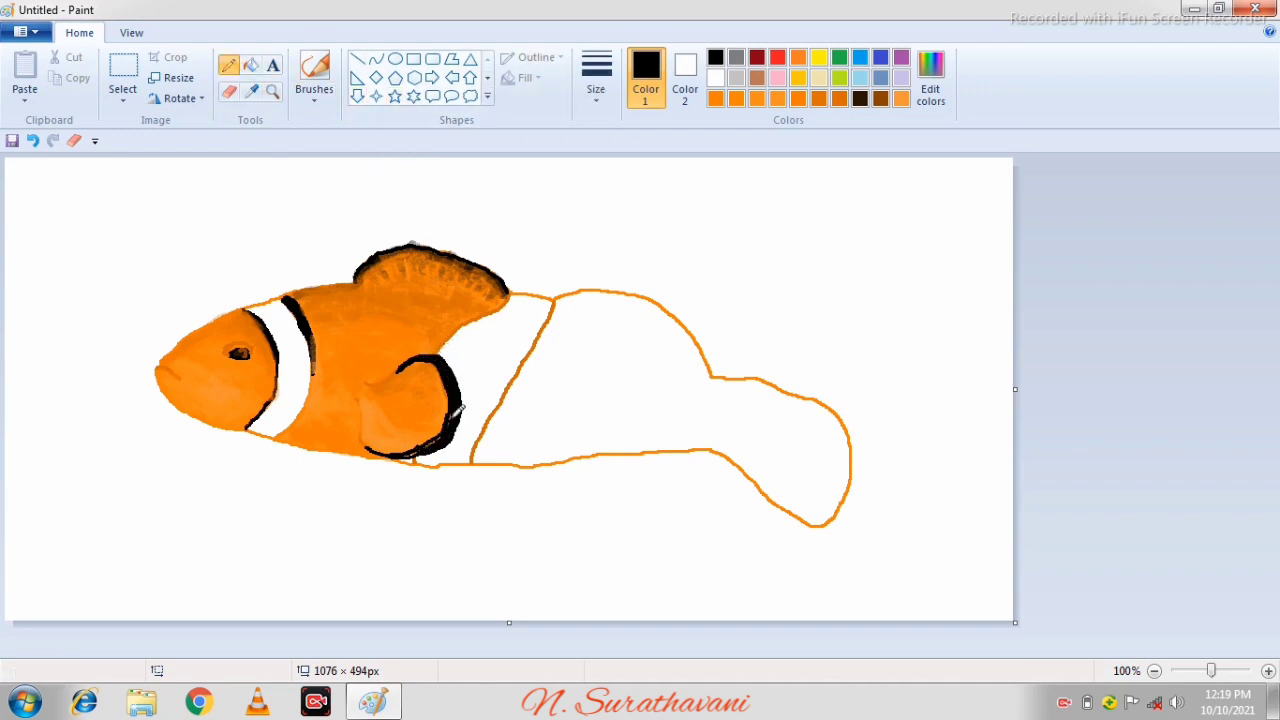
# Step: Draw a curved light orange line across the tail base and fill the rear body section with the same orange
pyautogui.click(777, 98)
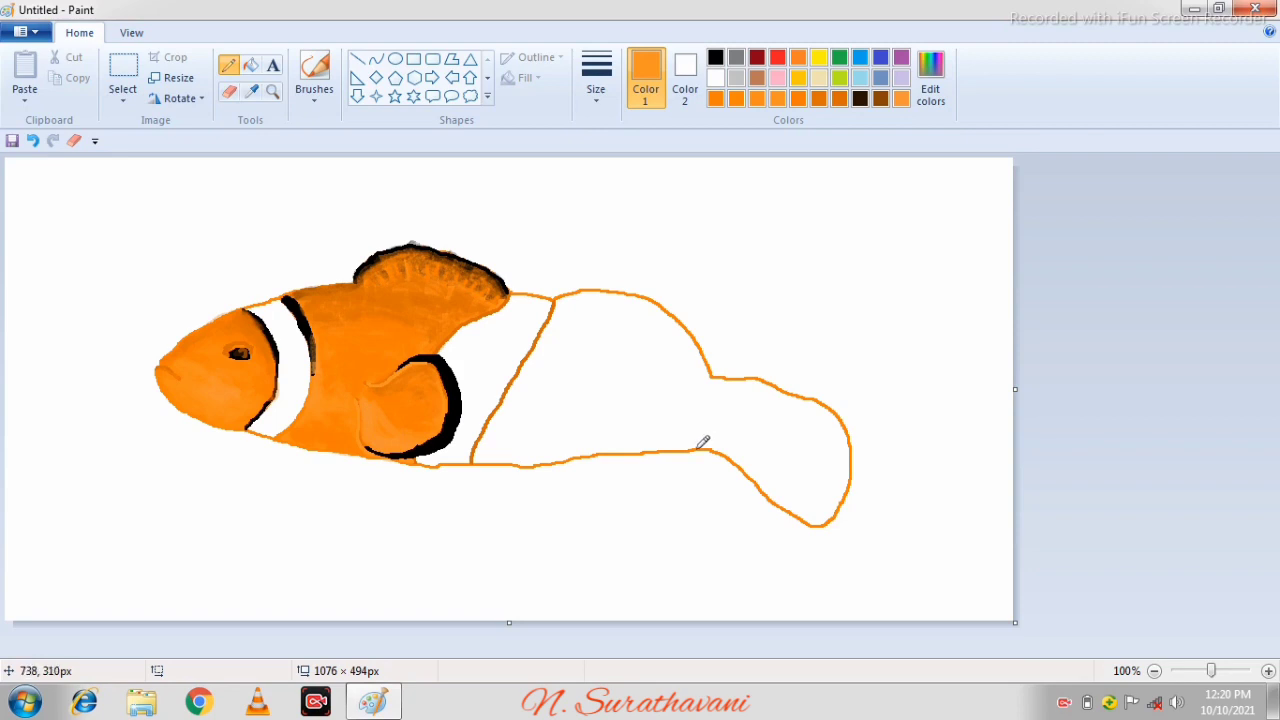
pyautogui.moveTo(703, 442)
pyautogui.mouseDown()
pyautogui.moveTo(694, 382)
pyautogui.moveTo(712, 377)
pyautogui.mouseUp()
pyautogui.click(252, 65)
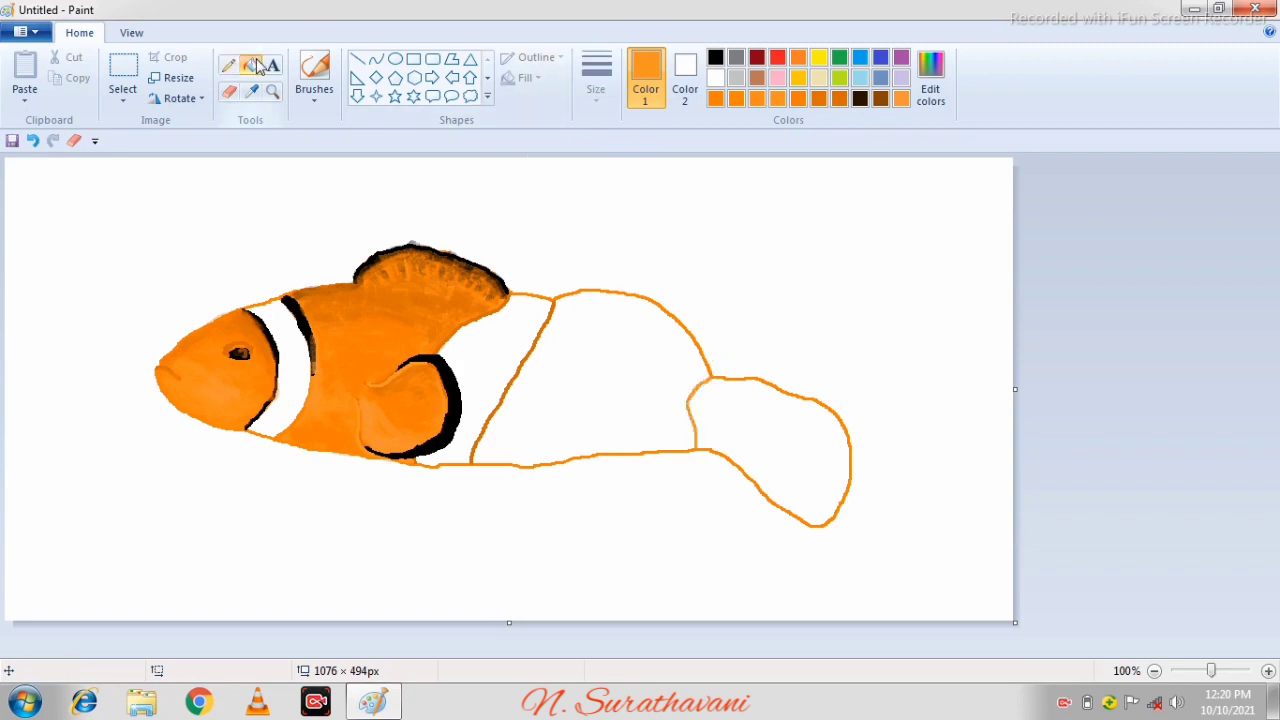
pyautogui.click(595, 372)
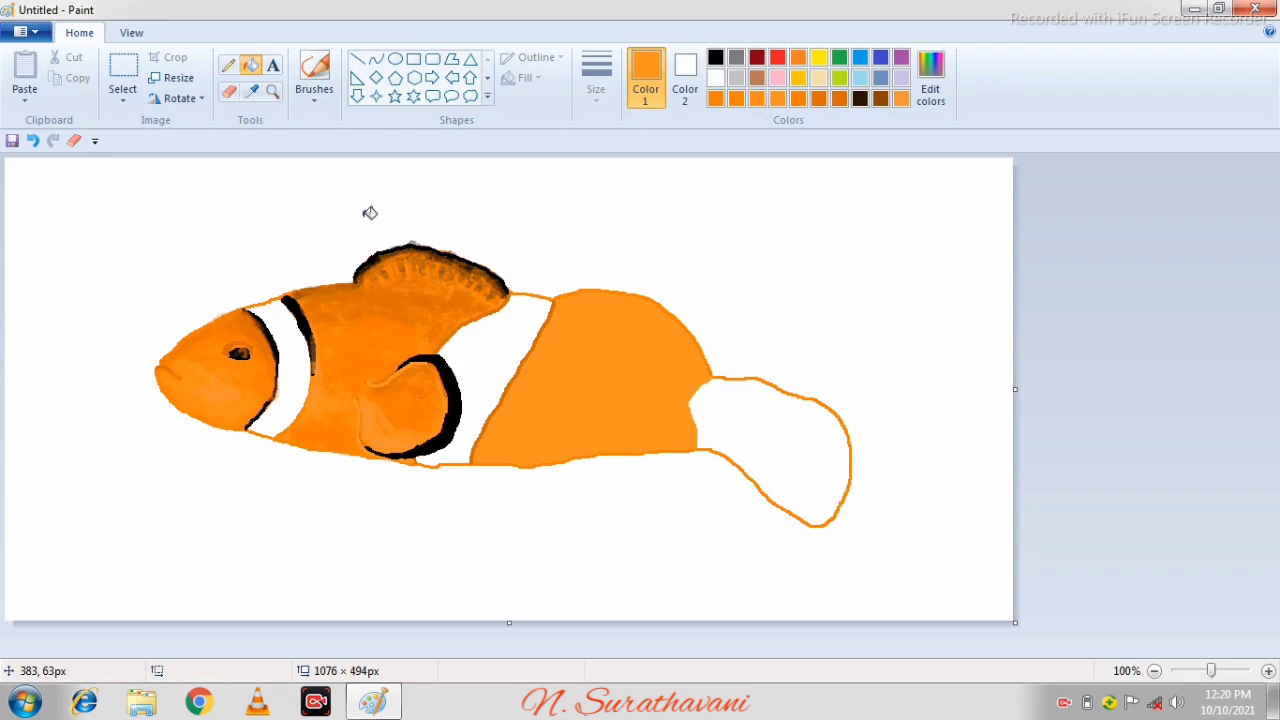
# Step: Draw a rounded pelvic fin under the front body, fill it light orange, and brush dark orange shading into it
pyautogui.click(228, 65)
pyautogui.moveTo(340, 450)
pyautogui.mouseDown()
pyautogui.moveTo(369, 517)
pyautogui.moveTo(403, 514)
pyautogui.moveTo(420, 458)
pyautogui.mouseUp()
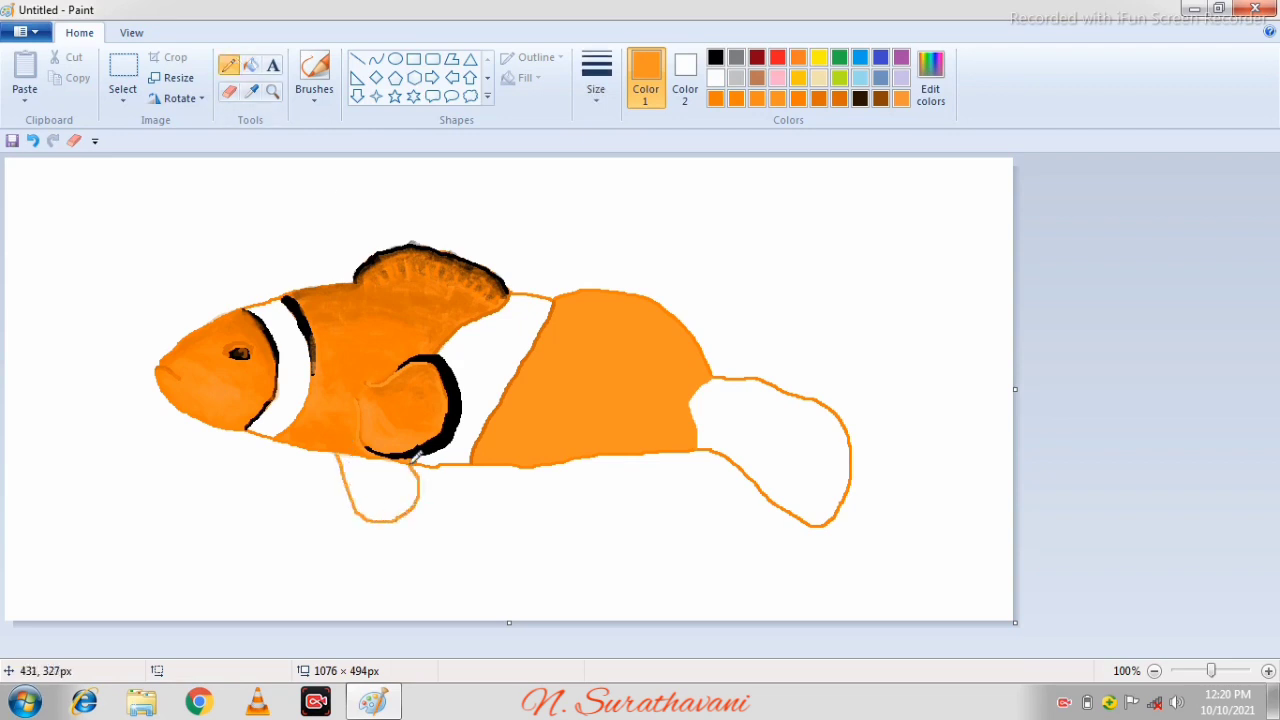
pyautogui.click(250, 65)
pyautogui.click(368, 466)
pyautogui.click(314, 78)
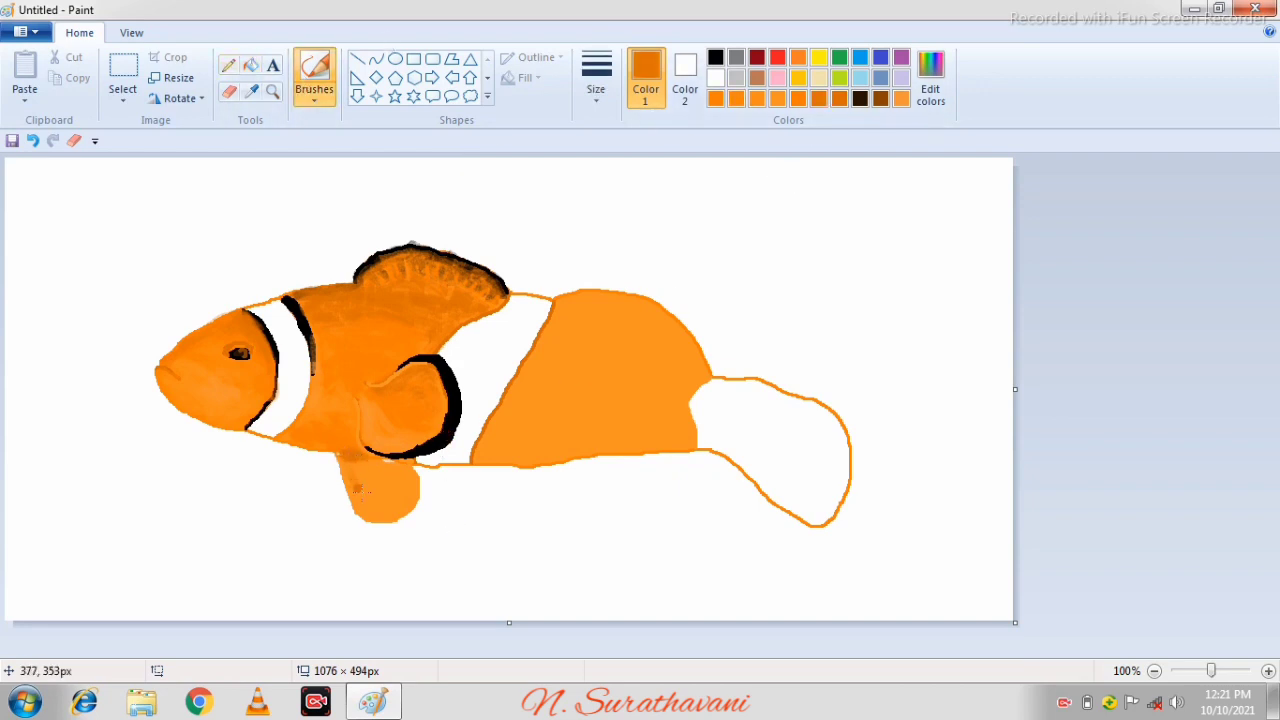
pyautogui.moveTo(372, 488)
pyautogui.mouseDown()
pyautogui.moveTo(362, 510)
pyautogui.moveTo(408, 487)
pyautogui.moveTo(418, 460)
pyautogui.mouseUp()
# Step: Outline a thick black border around the pelvic fin's outer edge with the pencil and fill it black
pyautogui.click(228, 65)
pyautogui.click(715, 57)
pyautogui.click(251, 65)
pyautogui.click(410, 477)
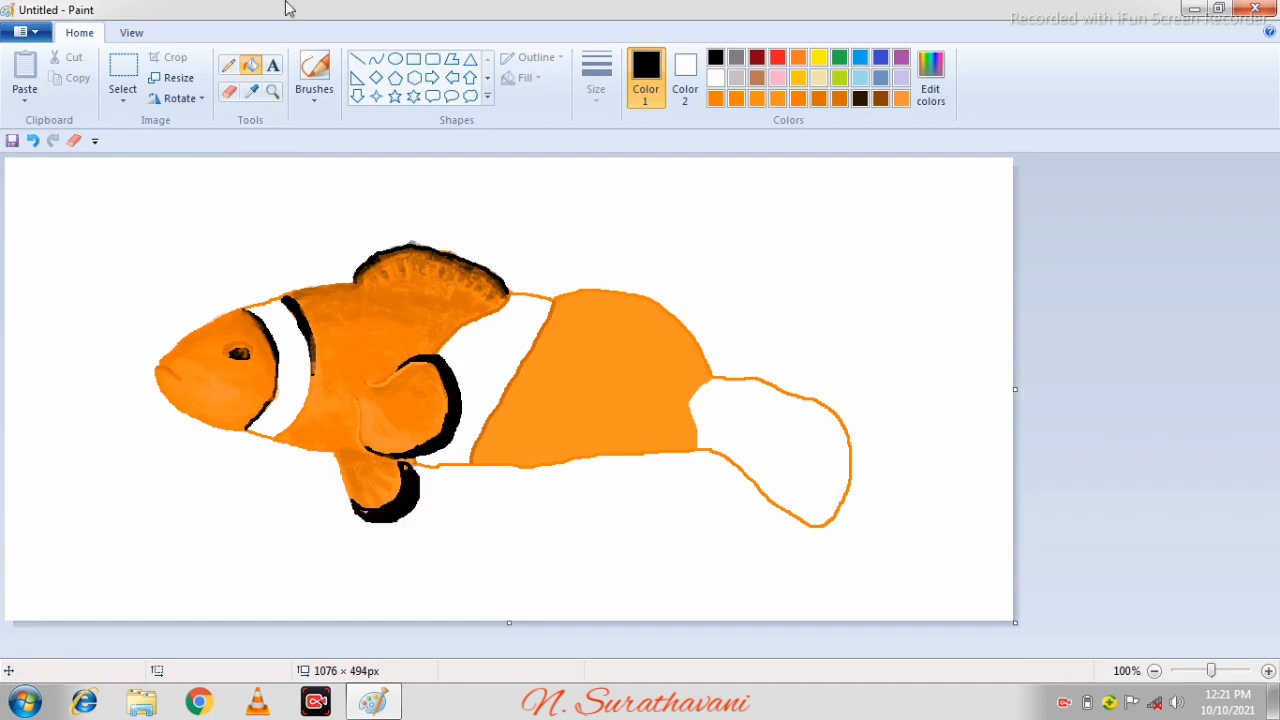
pyautogui.click(228, 65)
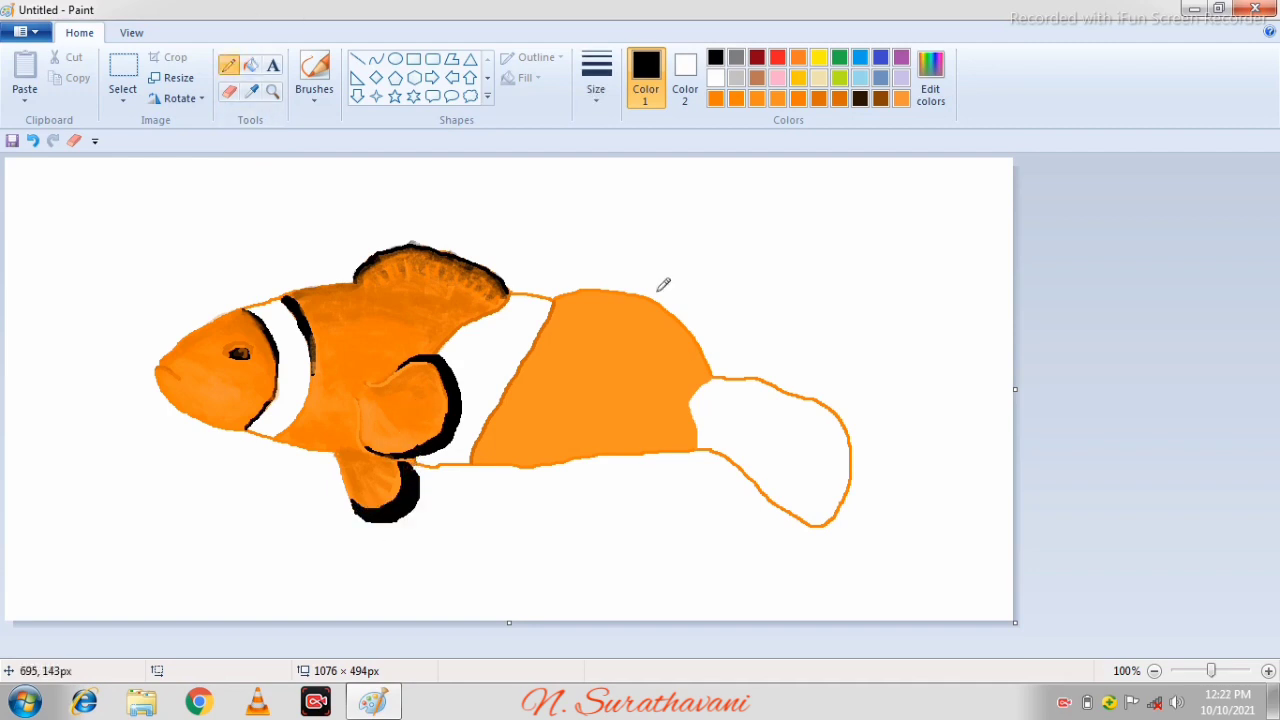
# Step: Define a paler orange custom colour for the brush by raising the luminosity of the current orange
pyautogui.click(716, 98)
pyautogui.click(314, 75)
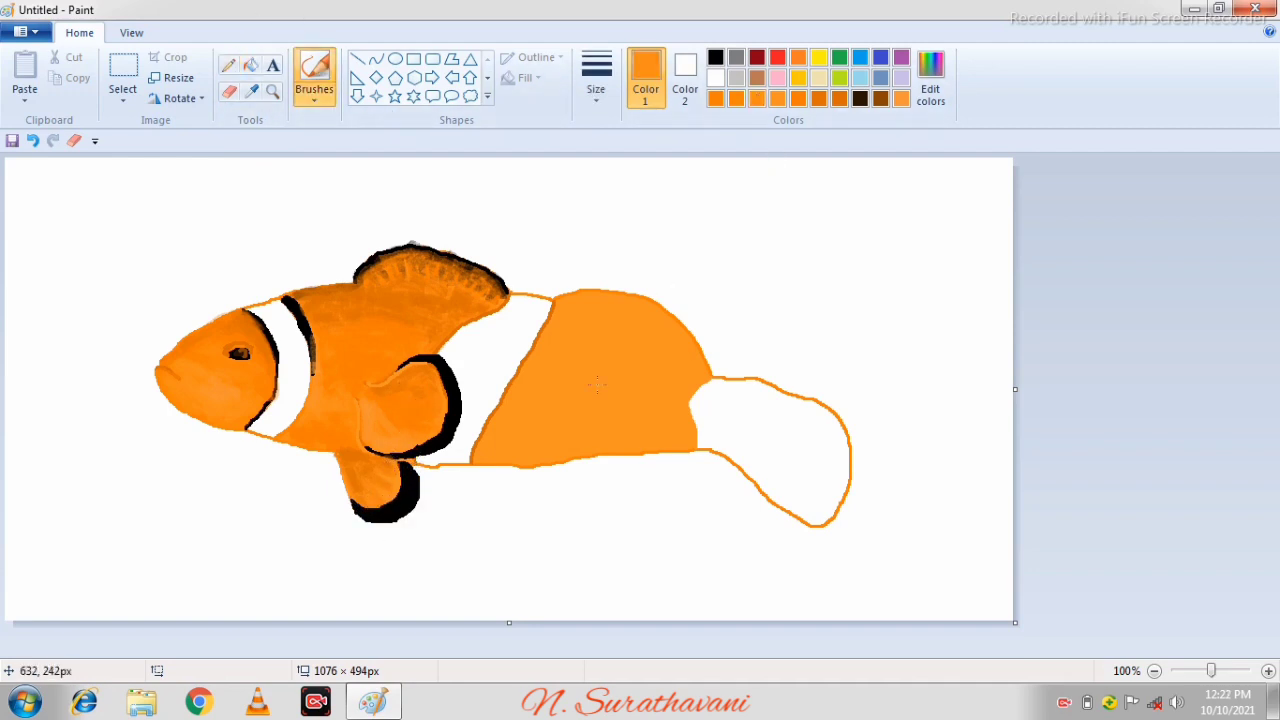
pyautogui.click(933, 97)
pyautogui.moveTo(836, 290); pyautogui.dragTo(836, 280)
pyautogui.click(455, 474)
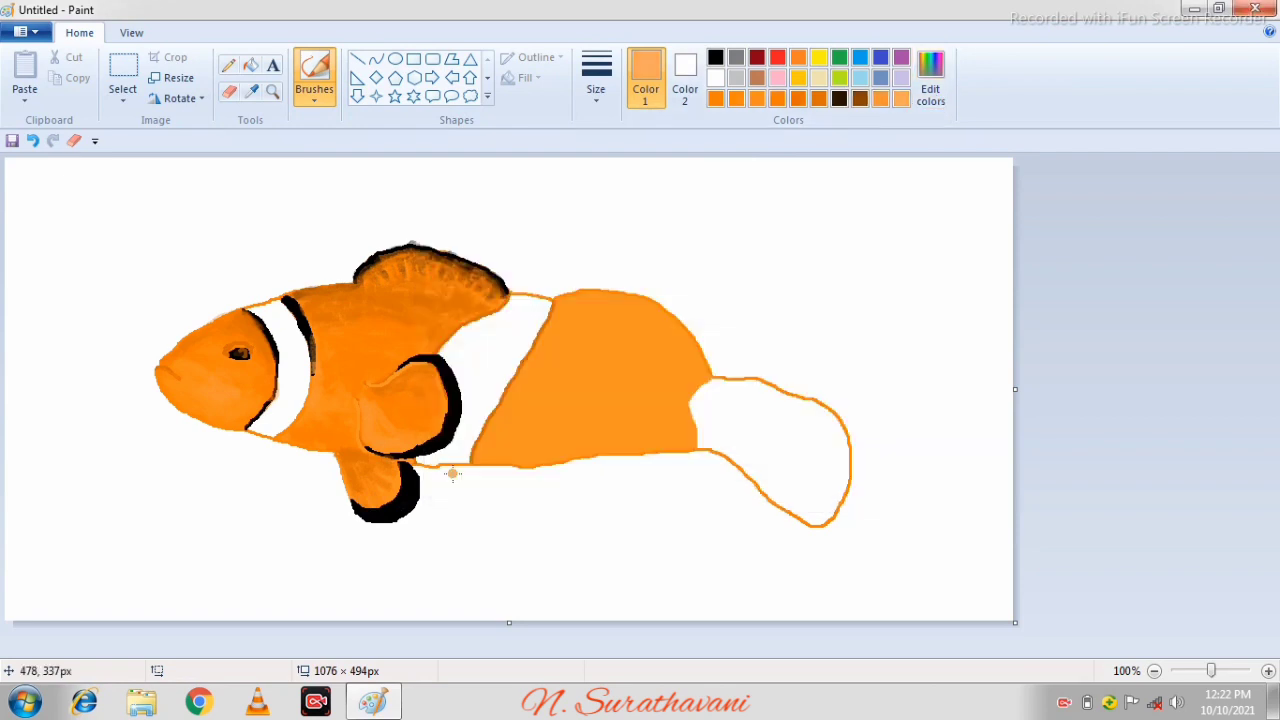
pyautogui.click(630, 179)
# Step: Shade the pelvic fin with dark orange brush strokes after adjusting the brush type and size
pyautogui.click(818, 98)
pyautogui.click(314, 80)
pyautogui.click(596, 80)
pyautogui.click(594, 206)
pyautogui.click(818, 100)
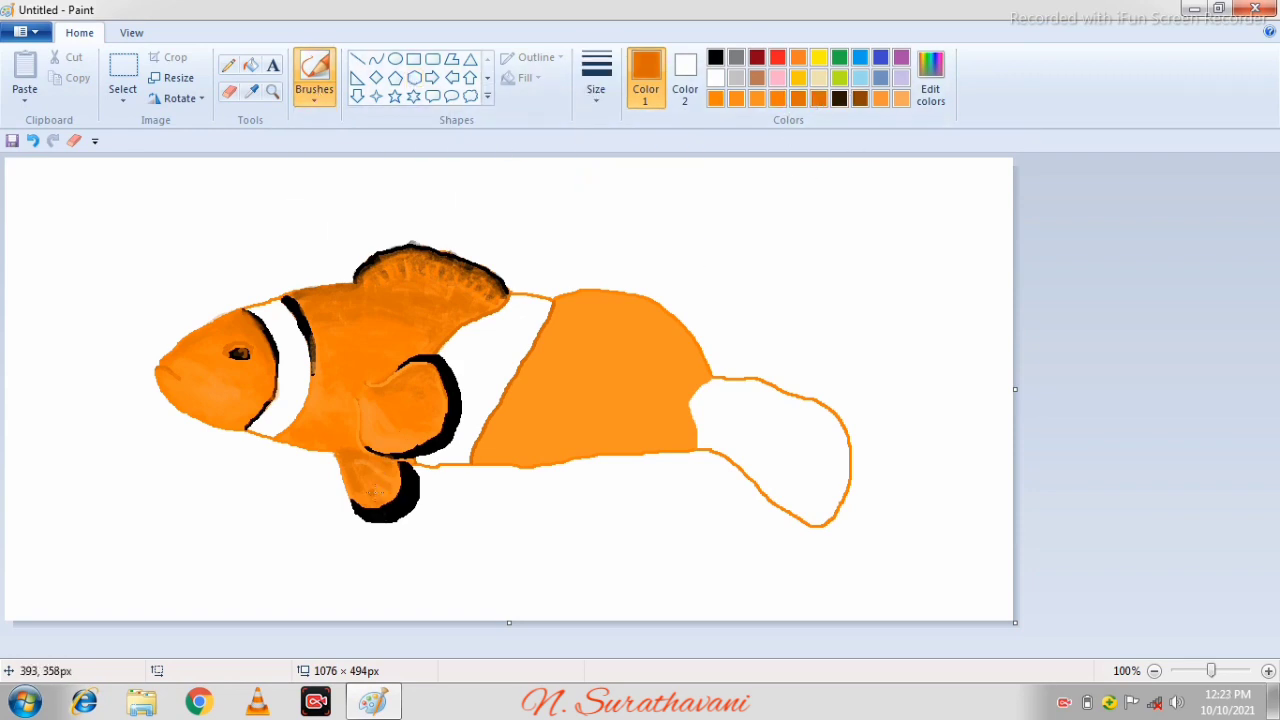
# Step: Draw pale orange streaks across the pelvic fin with the Natural pencil brush
pyautogui.click(900, 98)
pyautogui.click(314, 80)
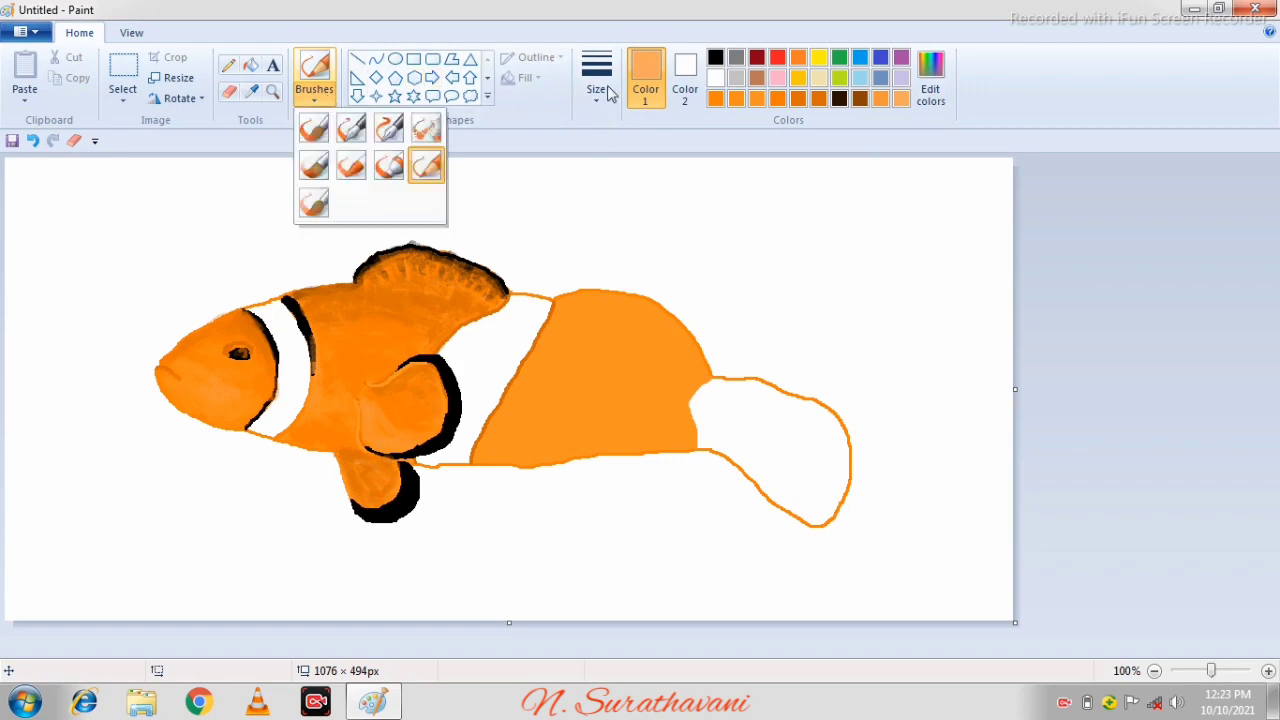
pyautogui.click(423, 166)
pyautogui.moveTo(382, 474); pyautogui.dragTo(354, 459)
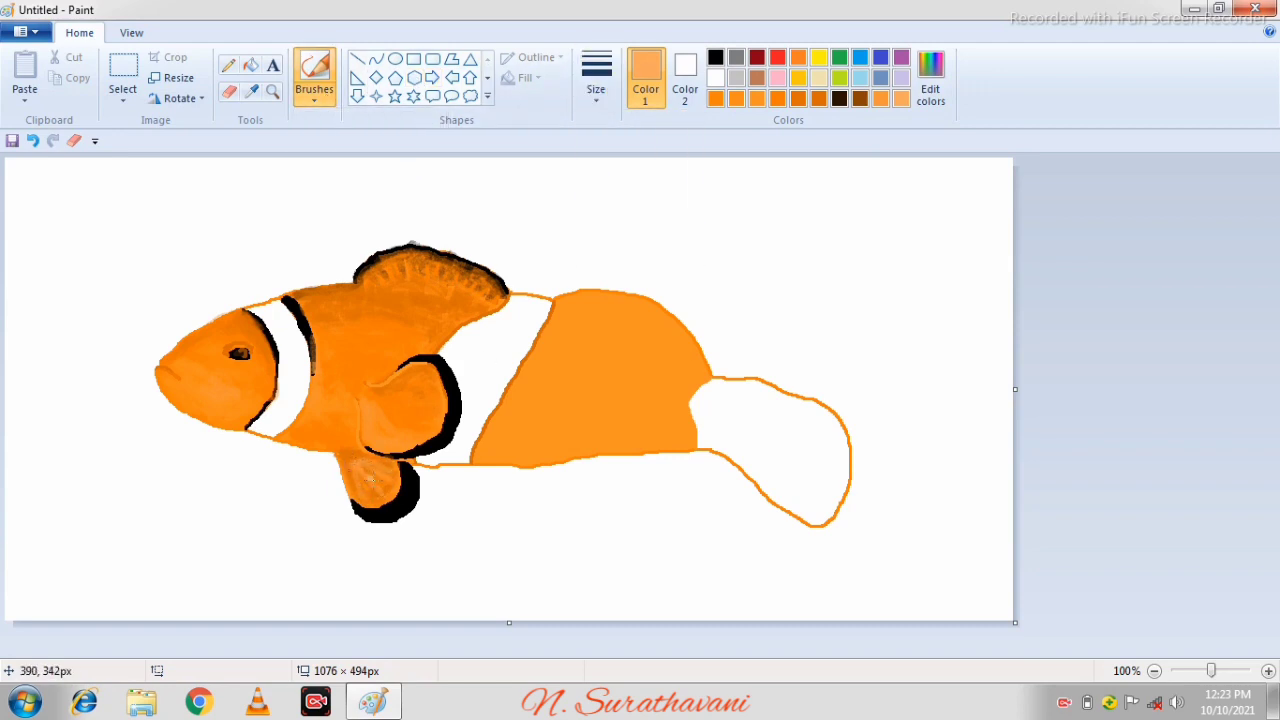
# Step: Shade the upper edge of the rear body with dark orange strokes using a different brush size
pyautogui.click(780, 98)
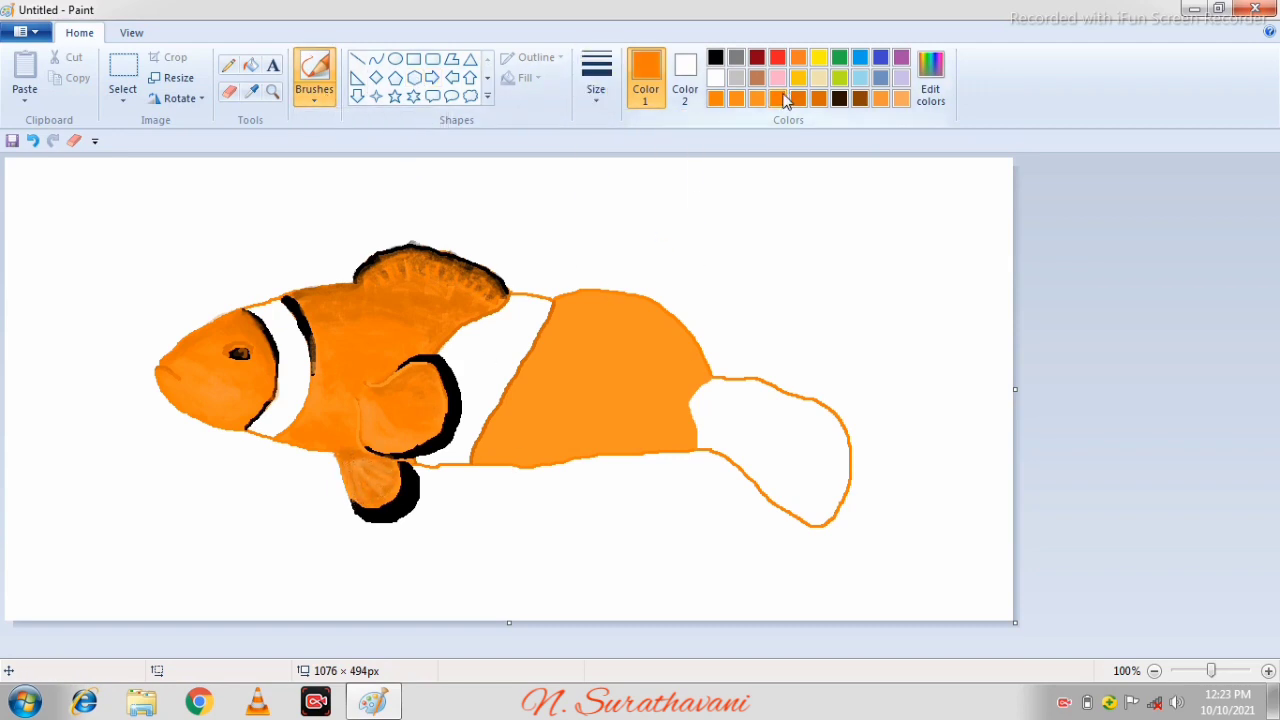
pyautogui.click(596, 82)
pyautogui.click(620, 240)
pyautogui.click(798, 98)
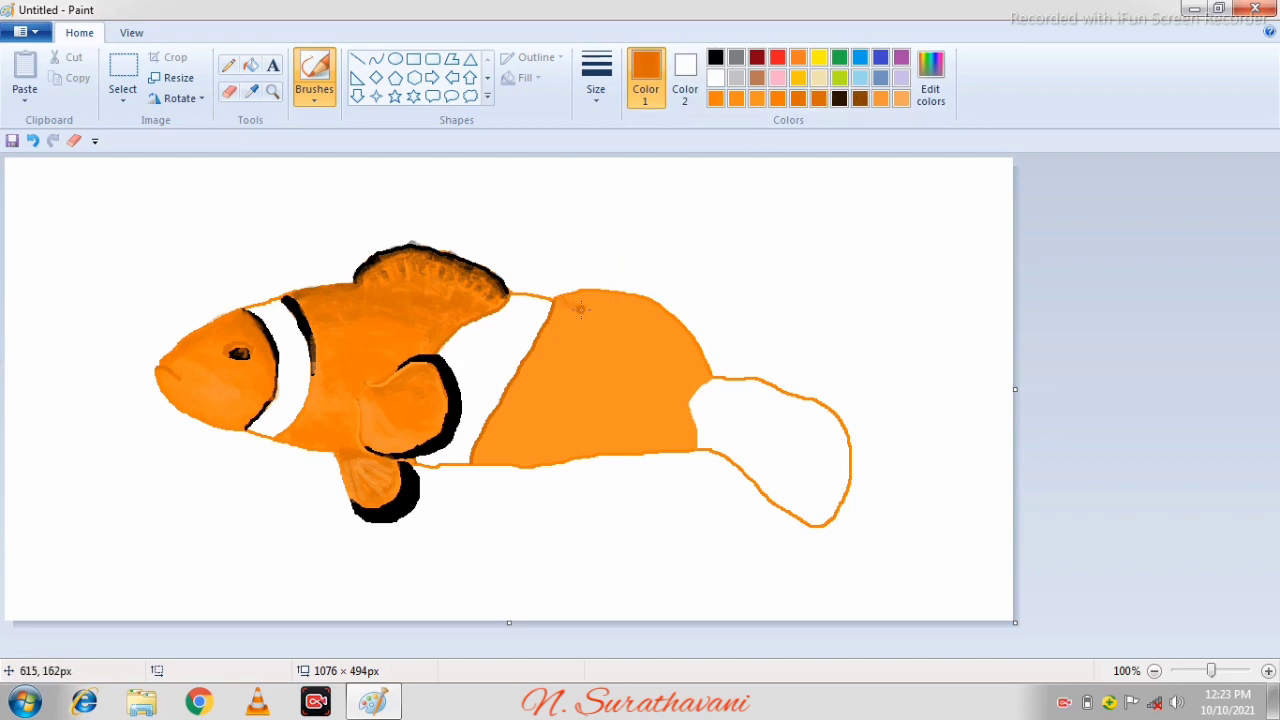
pyautogui.moveTo(580, 310)
pyautogui.mouseDown()
pyautogui.moveTo(703, 374)
pyautogui.moveTo(598, 300)
pyautogui.moveTo(692, 363)
pyautogui.moveTo(608, 307)
pyautogui.moveTo(650, 329)
pyautogui.moveTo(565, 298)
pyautogui.mouseUp()
pyautogui.moveTo(681, 357)
pyautogui.mouseDown()
pyautogui.moveTo(626, 306)
pyautogui.moveTo(700, 368)
pyautogui.moveTo(576, 292)
pyautogui.mouseUp()
# Step: Draw a thick black edge along the rear body's upper curve down to the tail base and fill it black
pyautogui.click(839, 98)
pyautogui.click(228, 65)
pyautogui.hotkey('ctrl', 'z')
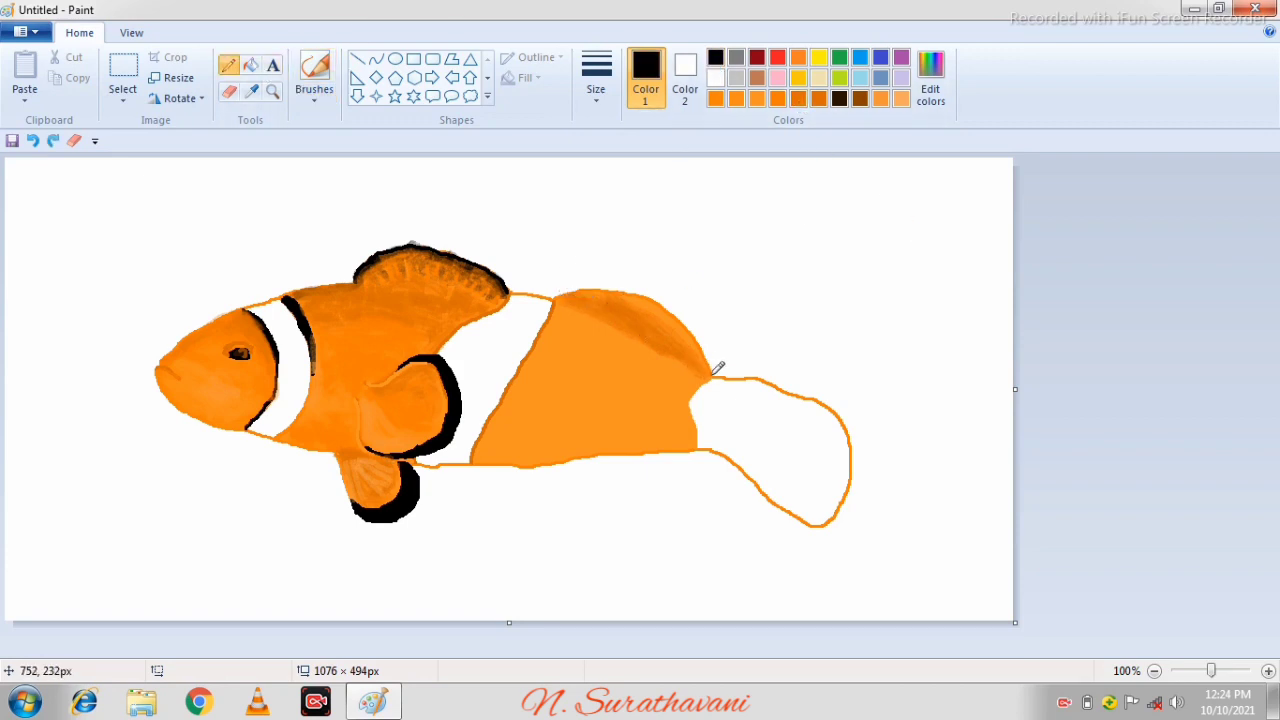
pyautogui.moveTo(713, 376)
pyautogui.mouseDown()
pyautogui.moveTo(706, 352)
pyautogui.moveTo(629, 286)
pyautogui.moveTo(576, 290)
pyautogui.moveTo(632, 291)
pyautogui.moveTo(594, 283)
pyautogui.moveTo(640, 297)
pyautogui.moveTo(706, 348)
pyautogui.moveTo(666, 299)
pyautogui.moveTo(621, 282)
pyautogui.moveTo(669, 306)
pyautogui.moveTo(624, 290)
pyautogui.moveTo(652, 302)
pyautogui.mouseUp()
pyautogui.click(250, 65)
pyautogui.click(228, 65)
# Step: Shade the rear body's lower part with dark orange and blend bright and lighter orange strokes across its middle
pyautogui.click(736, 98)
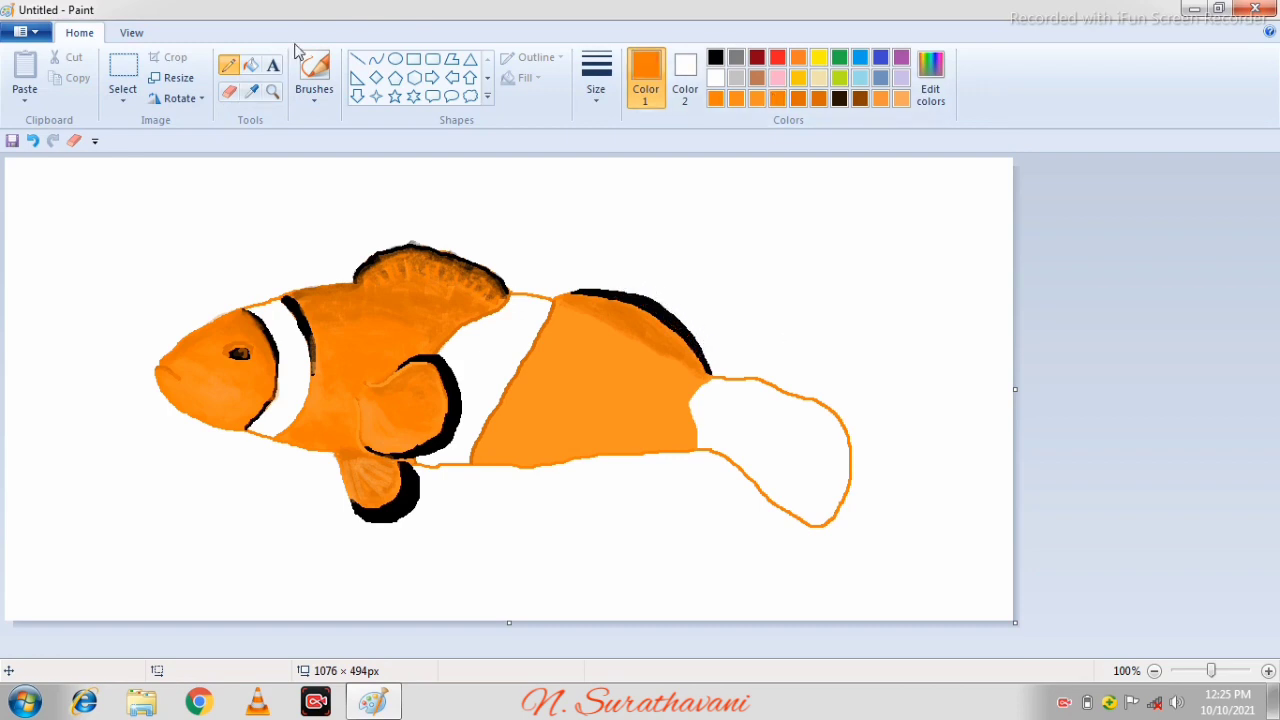
pyautogui.click(314, 70)
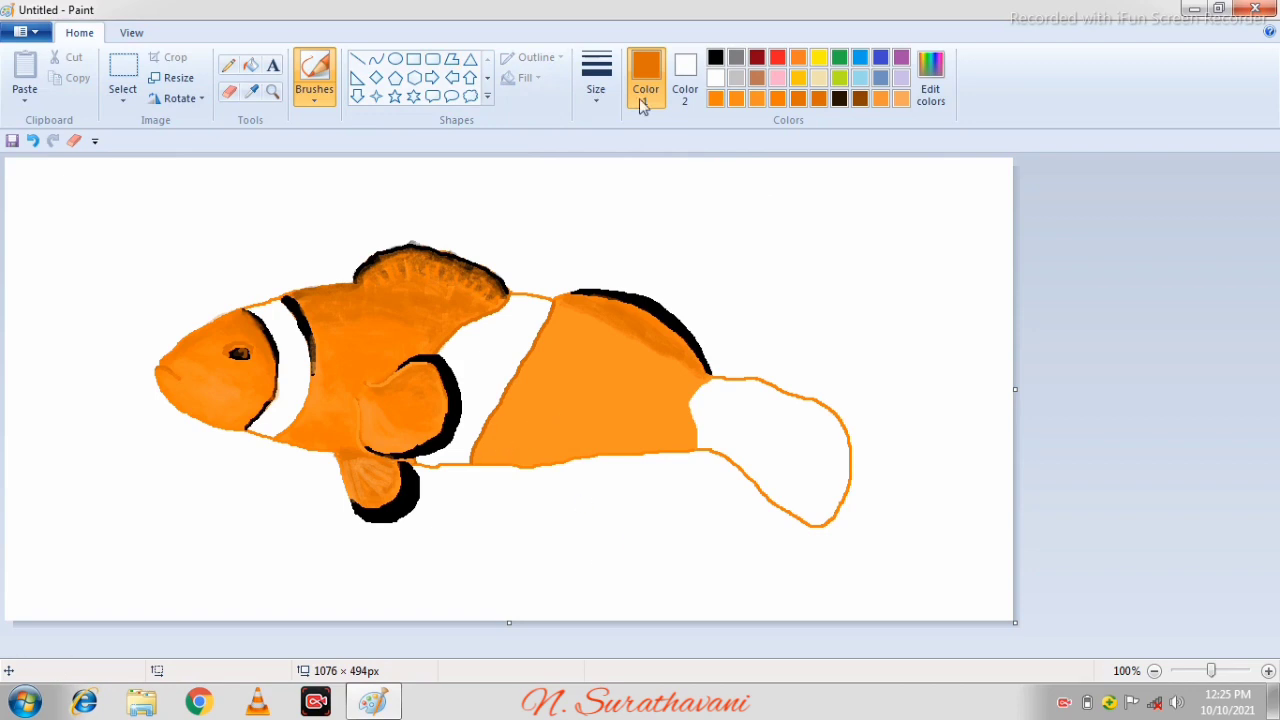
pyautogui.moveTo(488, 458)
pyautogui.mouseDown()
pyautogui.moveTo(685, 443)
pyautogui.moveTo(486, 440)
pyautogui.moveTo(651, 439)
pyautogui.moveTo(552, 430)
pyautogui.moveTo(634, 420)
pyautogui.moveTo(683, 434)
pyautogui.moveTo(562, 416)
pyautogui.moveTo(521, 430)
pyautogui.moveTo(516, 408)
pyautogui.moveTo(558, 408)
pyautogui.moveTo(505, 405)
pyautogui.moveTo(677, 420)
pyautogui.moveTo(676, 435)
pyautogui.moveTo(601, 413)
pyautogui.mouseUp()
pyautogui.click(777, 99)
pyautogui.click(757, 99)
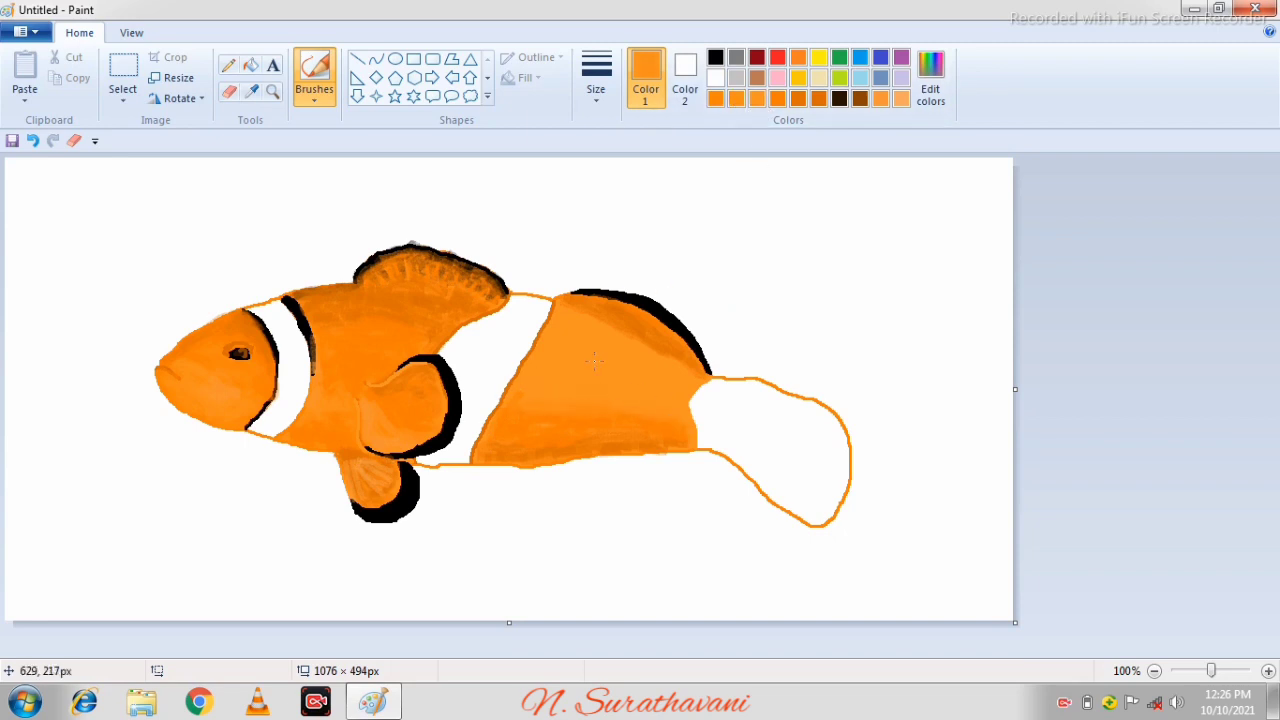
pyautogui.click(766, 102)
pyautogui.click(715, 99)
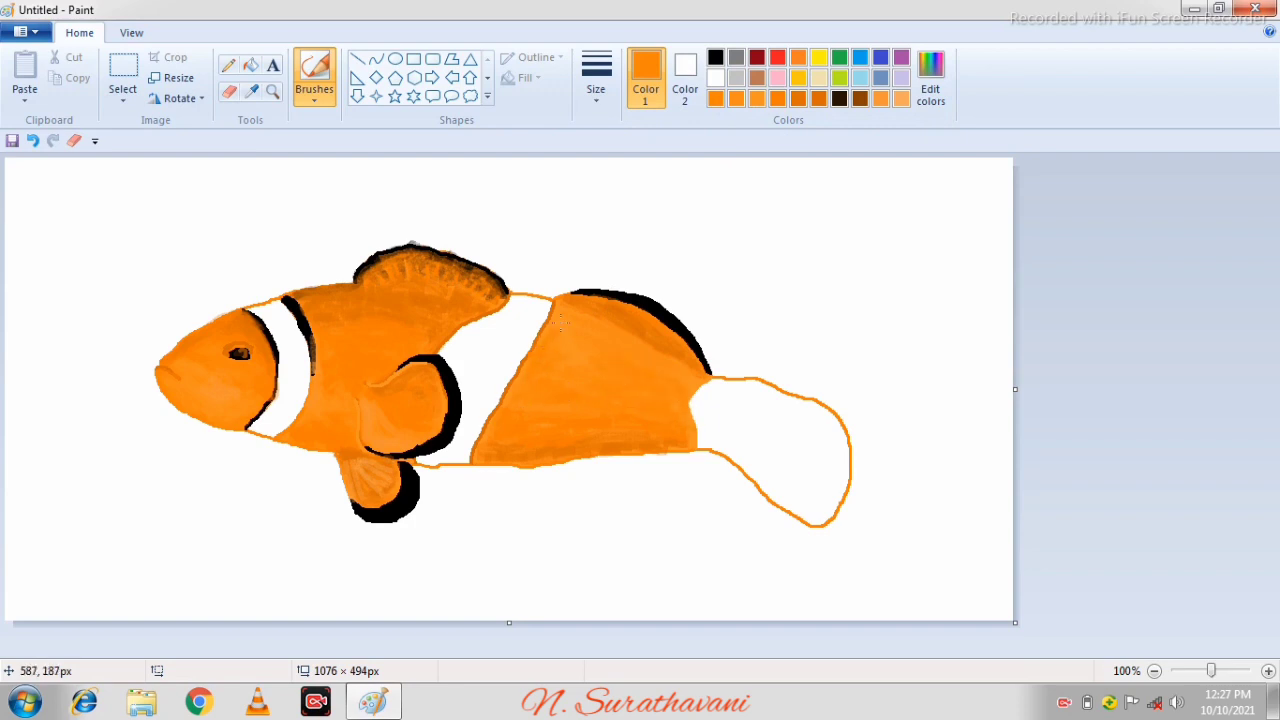
# Step: Brush a black edge where the rear body meets the middle white band and blend it with orange
pyautogui.click(715, 57)
pyautogui.moveTo(557, 305)
pyautogui.mouseDown()
pyautogui.moveTo(476, 452)
pyautogui.moveTo(556, 312)
pyautogui.mouseUp()
pyautogui.click(714, 99)
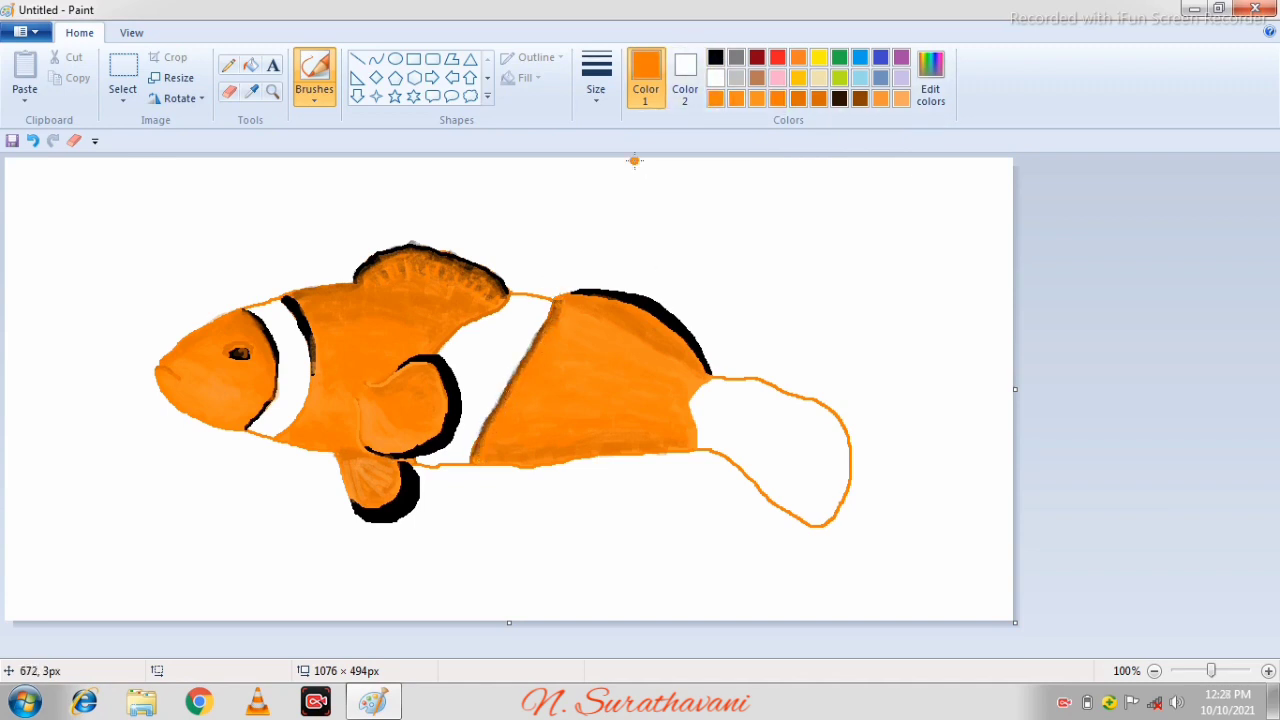
# Step: Outline an anal fin under the rear body with a thick black pencil edge, undoing a first attempt, and fill the border black
pyautogui.click(228, 65)
pyautogui.click(715, 57)
pyautogui.moveTo(474, 464)
pyautogui.mouseDown()
pyautogui.moveTo(480, 480)
pyautogui.moveTo(607, 500)
pyautogui.moveTo(714, 478)
pyautogui.moveTo(566, 460)
pyautogui.moveTo(478, 472)
pyautogui.moveTo(590, 498)
pyautogui.moveTo(684, 496)
pyautogui.moveTo(700, 463)
pyautogui.moveTo(702, 482)
pyautogui.mouseUp()
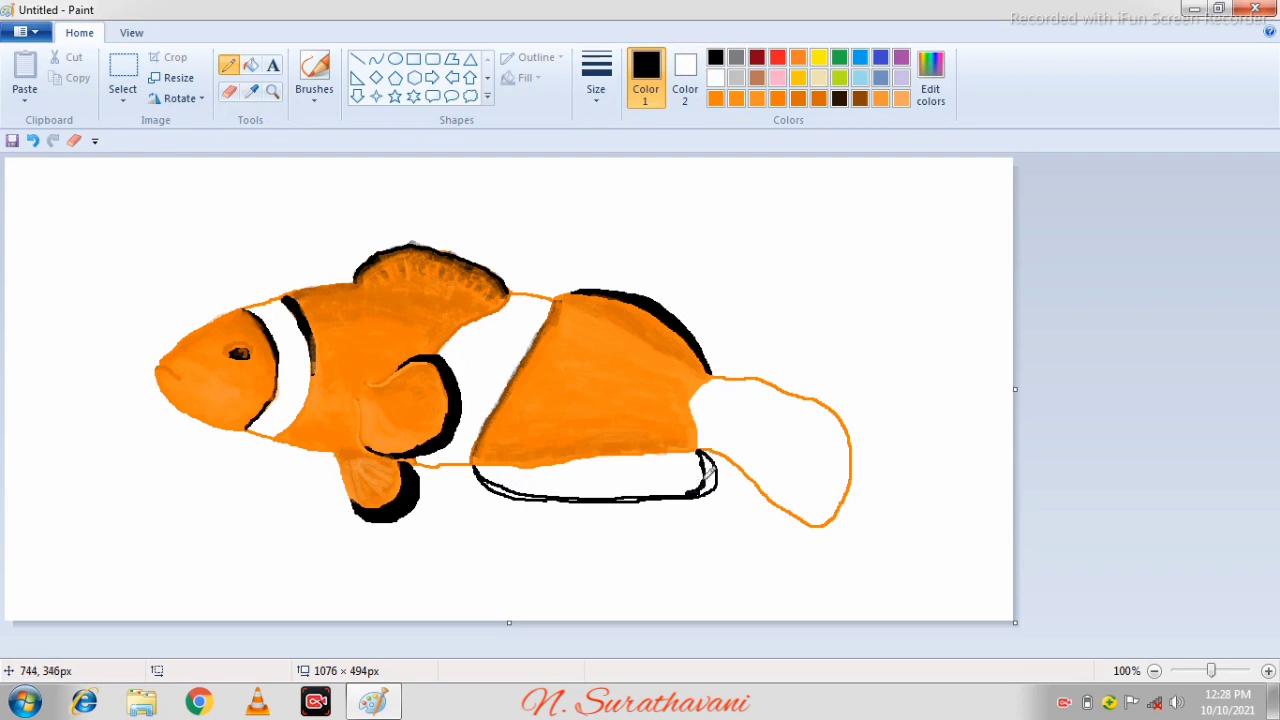
pyautogui.hotkey('ctrl', 'z')
pyautogui.moveTo(479, 462)
pyautogui.mouseDown()
pyautogui.moveTo(529, 487)
pyautogui.moveTo(664, 499)
pyautogui.moveTo(703, 462)
pyautogui.moveTo(705, 478)
pyautogui.mouseUp()
pyautogui.click(250, 65)
pyautogui.click(707, 478)
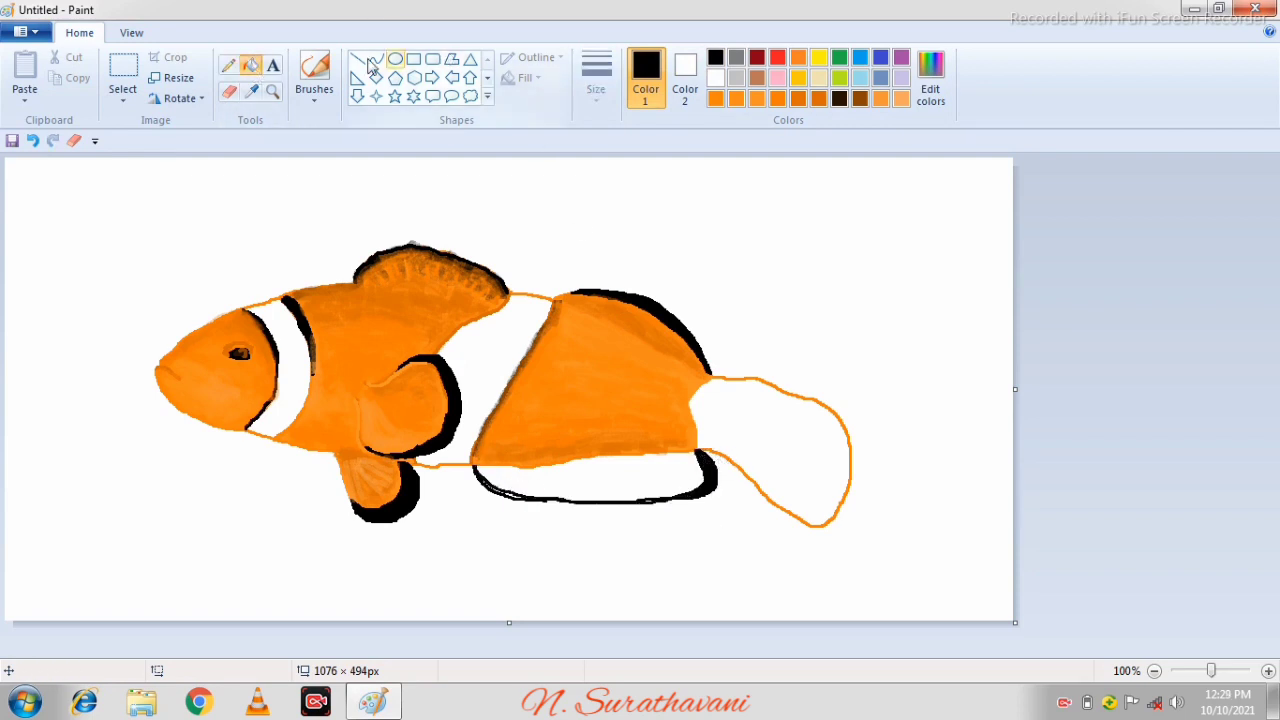
pyautogui.click(228, 65)
pyautogui.moveTo(482, 472)
pyautogui.mouseDown()
pyautogui.moveTo(669, 495)
pyautogui.moveTo(622, 503)
pyautogui.moveTo(679, 493)
pyautogui.moveTo(648, 503)
pyautogui.mouseUp()
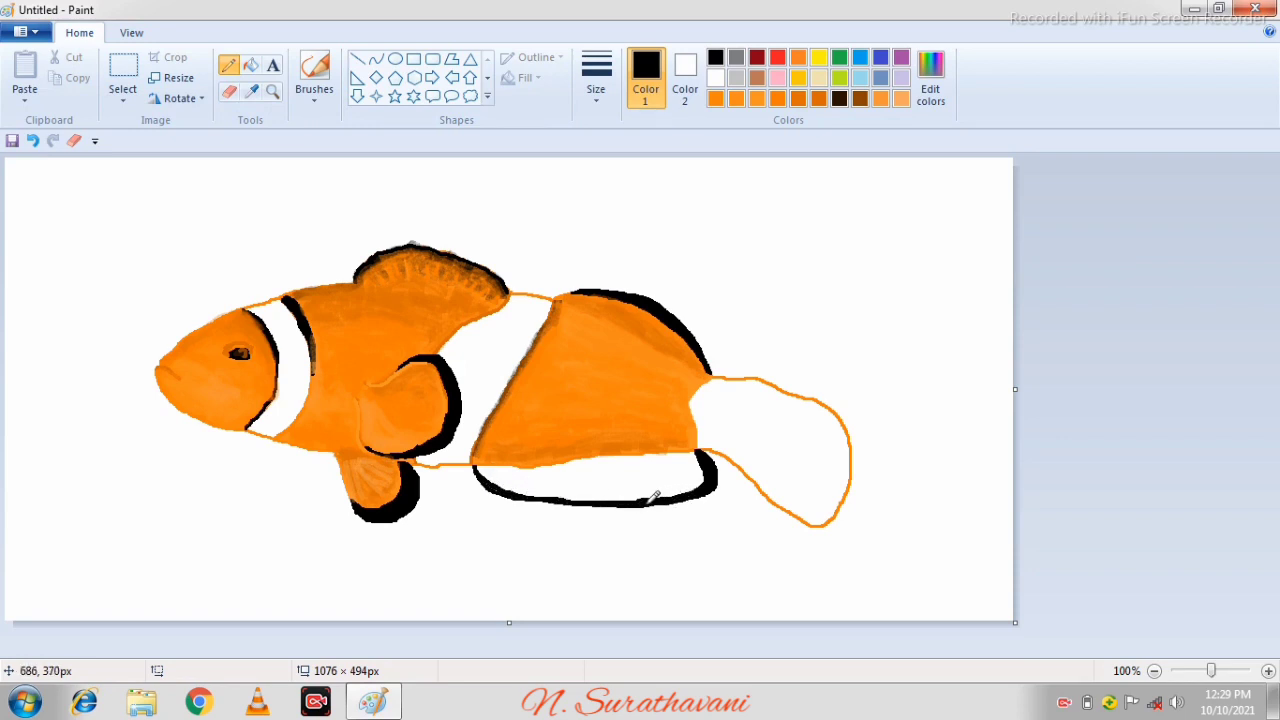
# Step: Fill the inside of the anal fin with light orange
pyautogui.click(757, 98)
pyautogui.click(250, 65)
pyautogui.click(603, 490)
# Step: Shade the anal fin with dark and bright orange brush strokes and add pale orange highlights along its upper edge
pyautogui.click(816, 99)
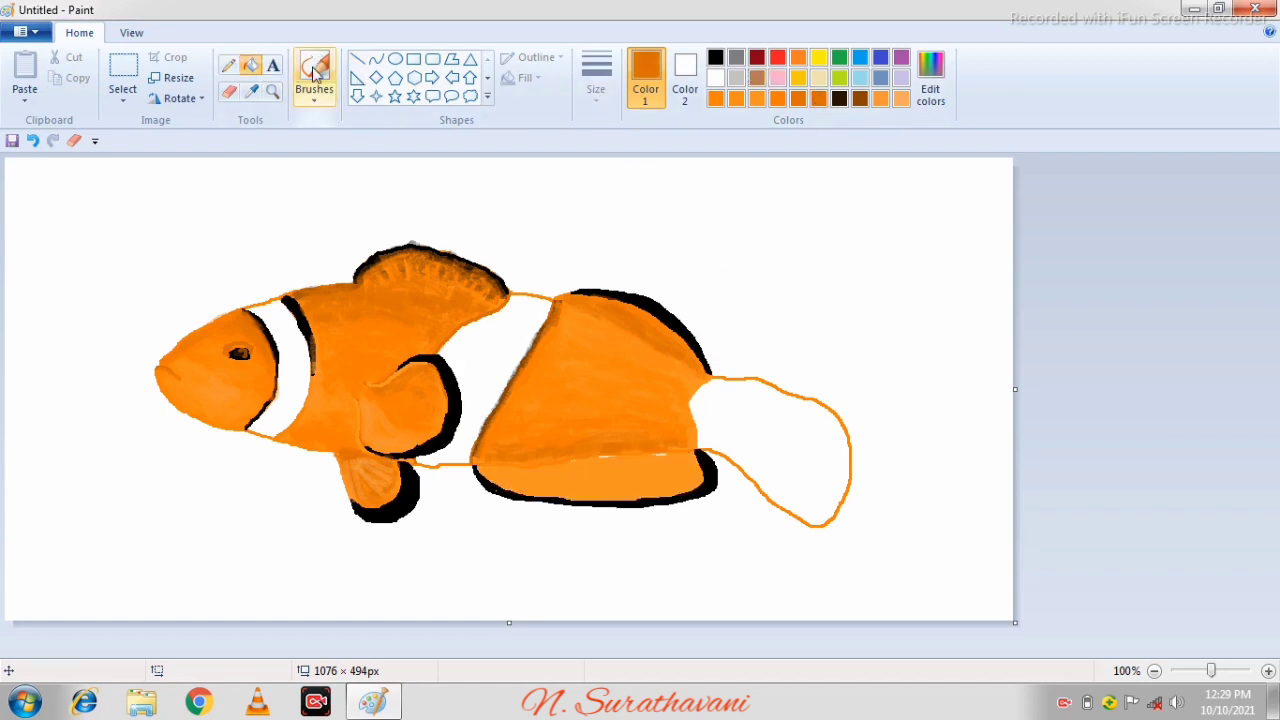
pyautogui.click(314, 72)
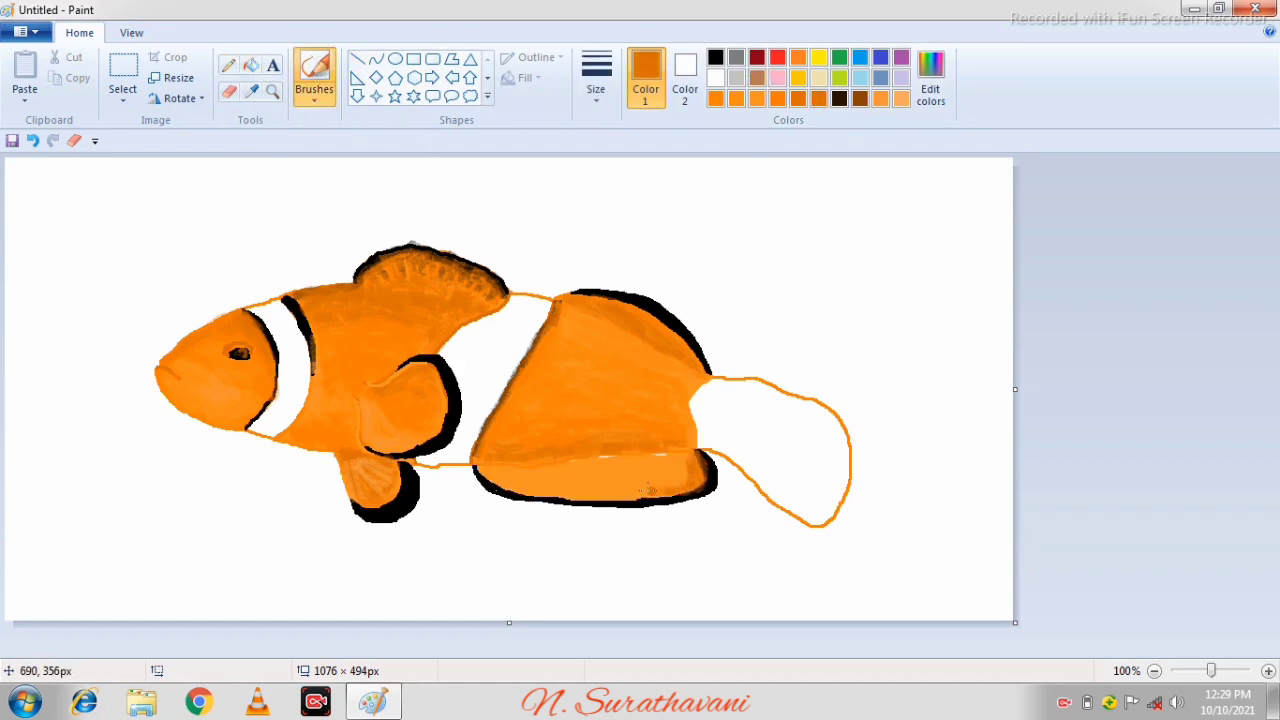
pyautogui.moveTo(650, 491); pyautogui.dragTo(510, 484)
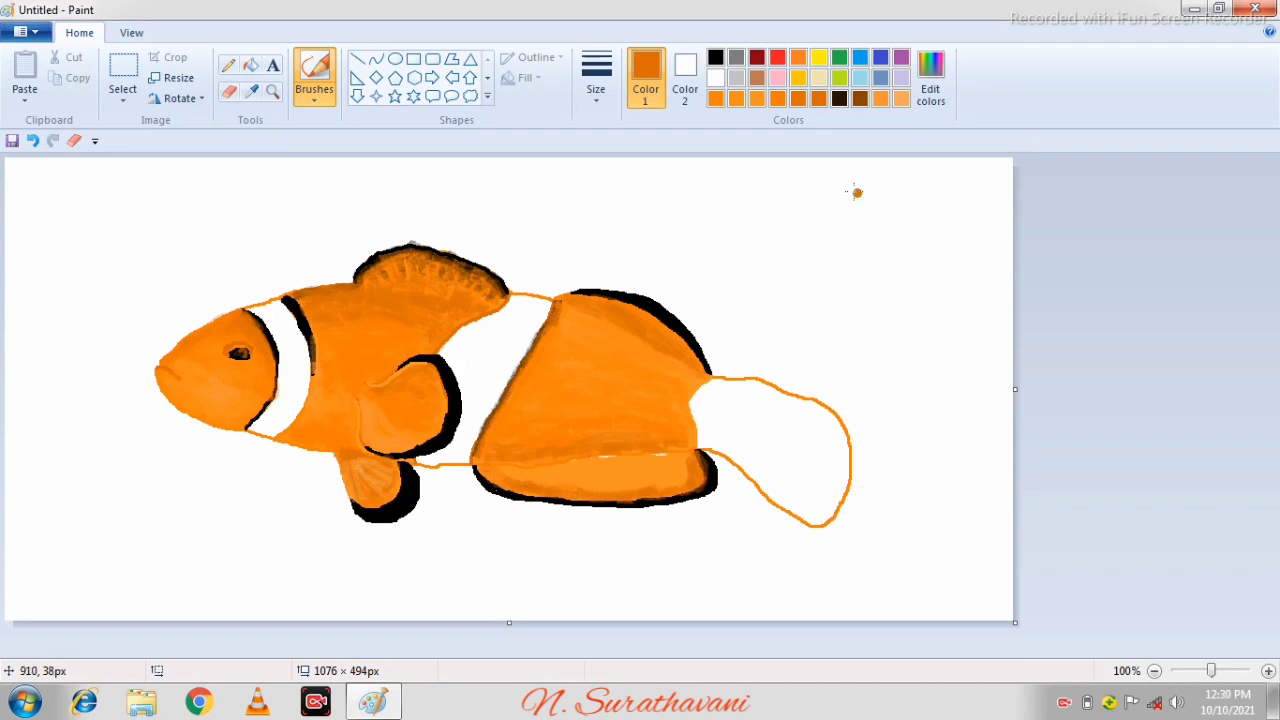
pyautogui.click(777, 98)
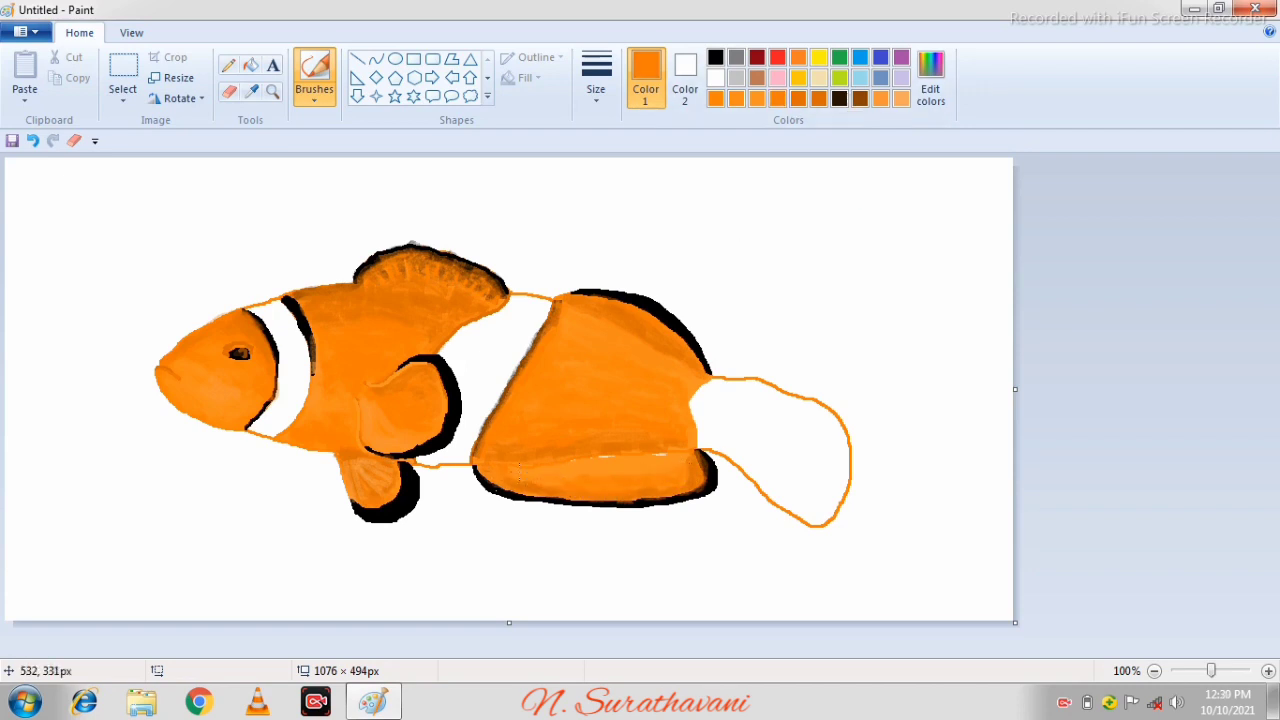
pyautogui.click(756, 102)
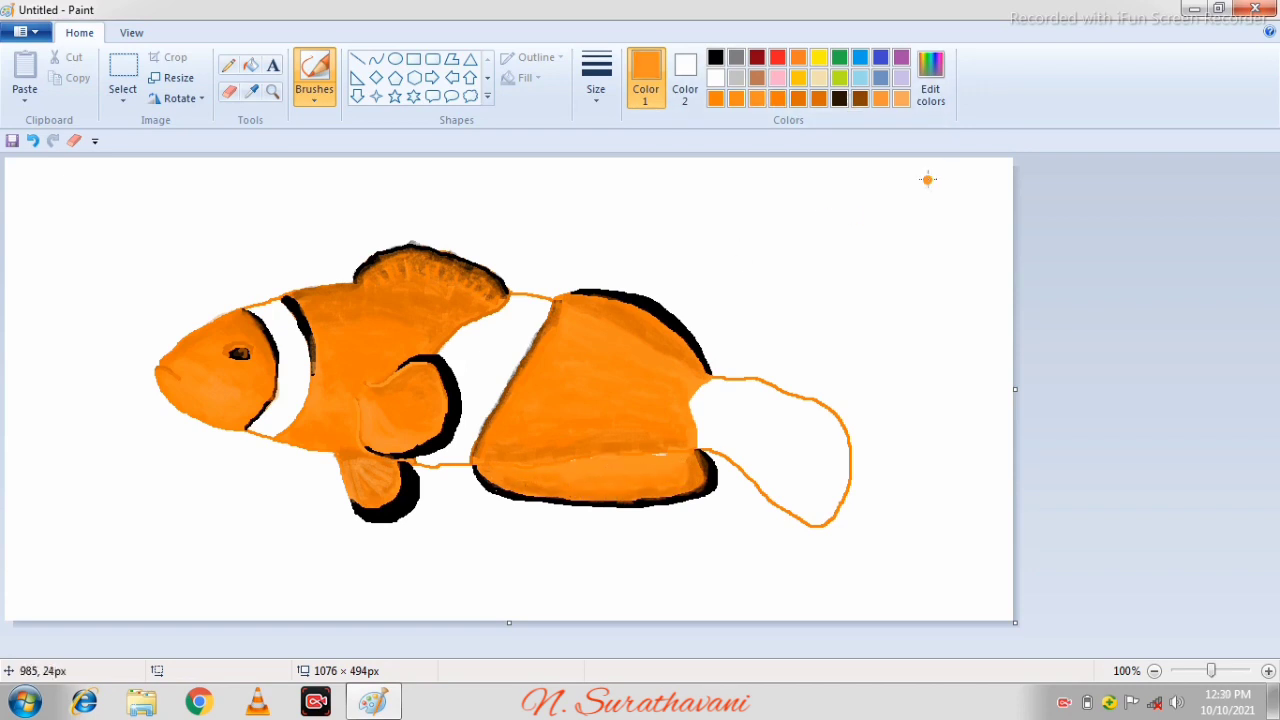
pyautogui.click(900, 98)
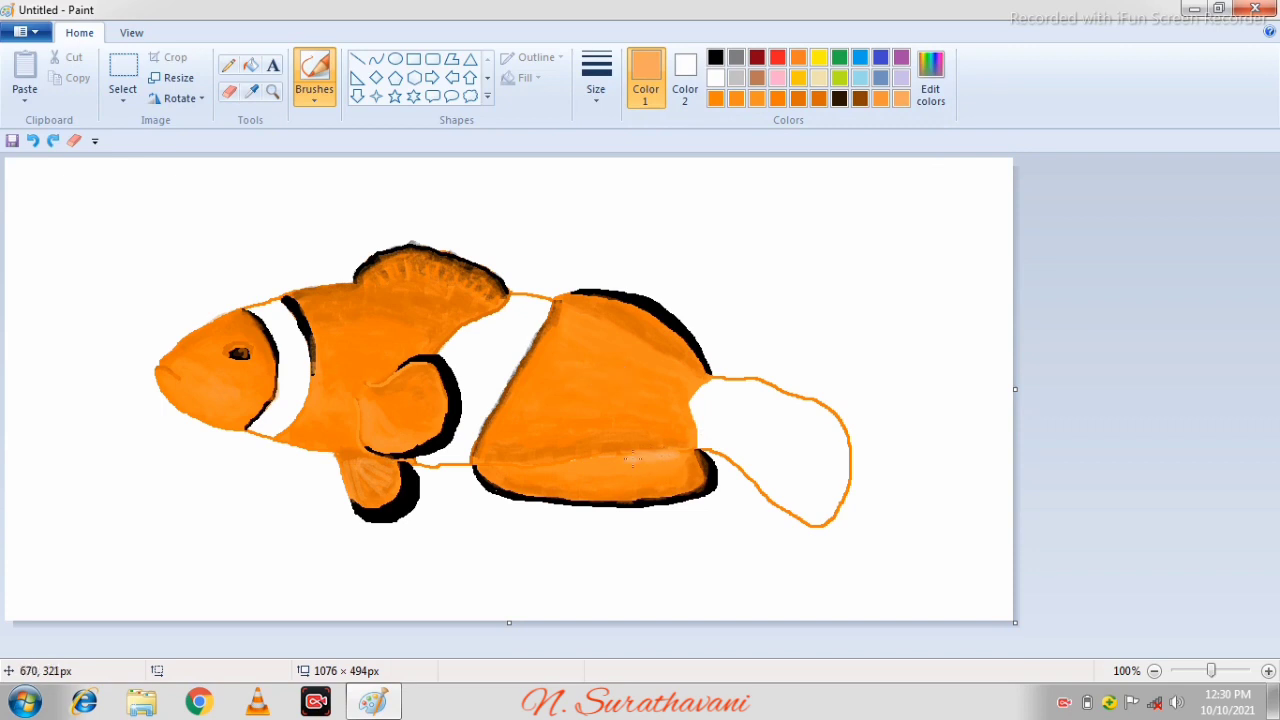
pyautogui.moveTo(632, 460); pyautogui.dragTo(678, 455)
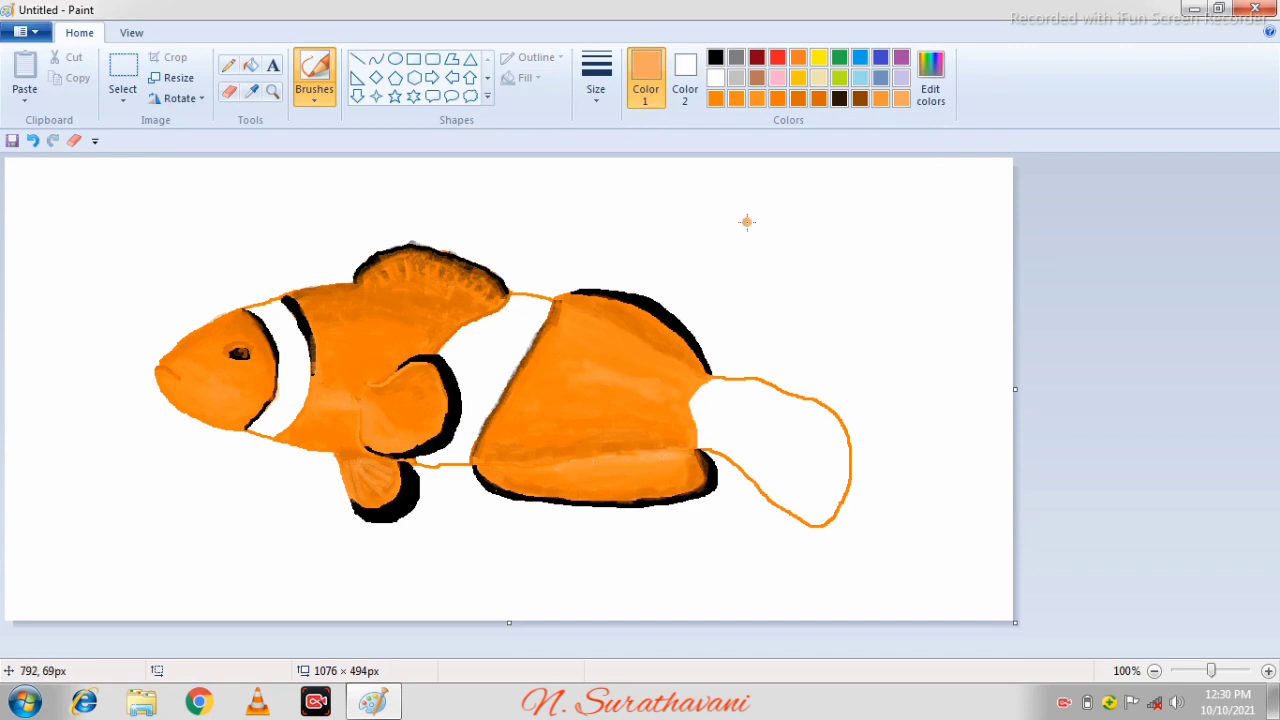
# Step: Brush a black edge along the rear body's end and pencil an orange curve separating the white tail band from the tail fin
pyautogui.click(715, 57)
pyautogui.moveTo(698, 440)
pyautogui.mouseDown()
pyautogui.moveTo(710, 378)
pyautogui.moveTo(689, 405)
pyautogui.moveTo(695, 446)
pyautogui.mouseUp()
pyautogui.click(228, 65)
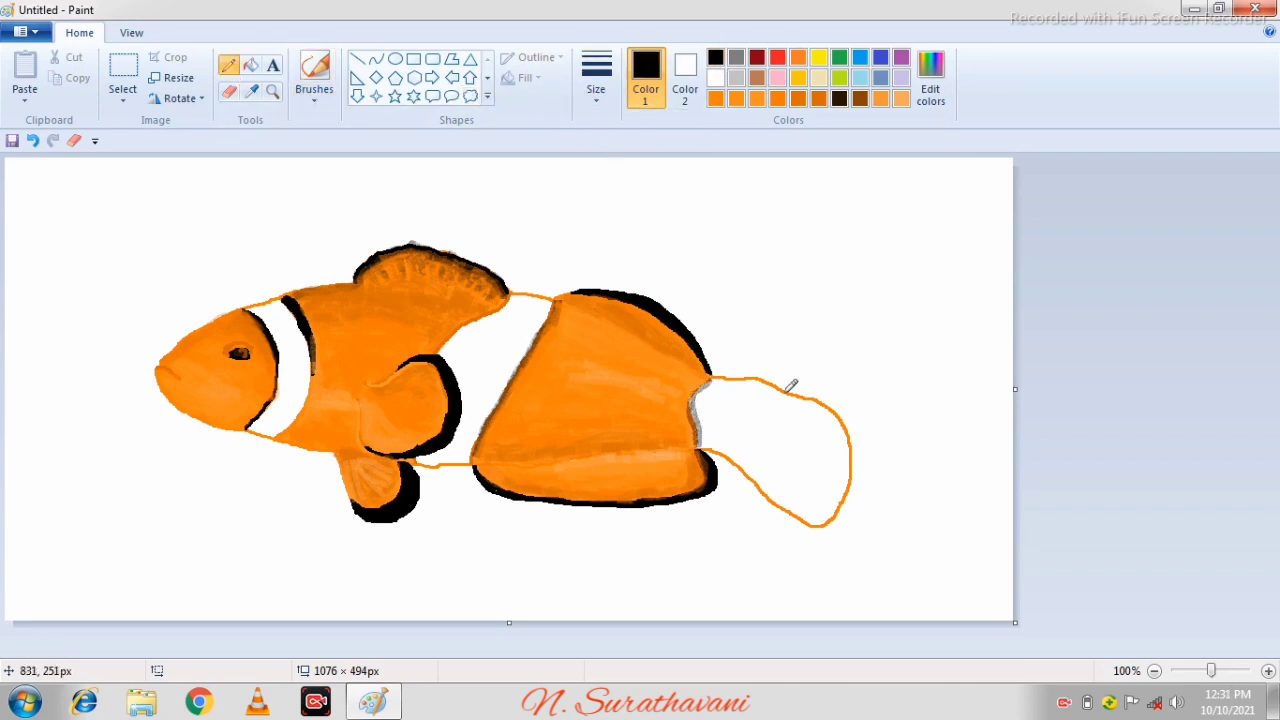
pyautogui.click(716, 98)
pyautogui.moveTo(761, 378)
pyautogui.mouseDown()
pyautogui.moveTo(744, 405)
pyautogui.moveTo(754, 466)
pyautogui.mouseUp()
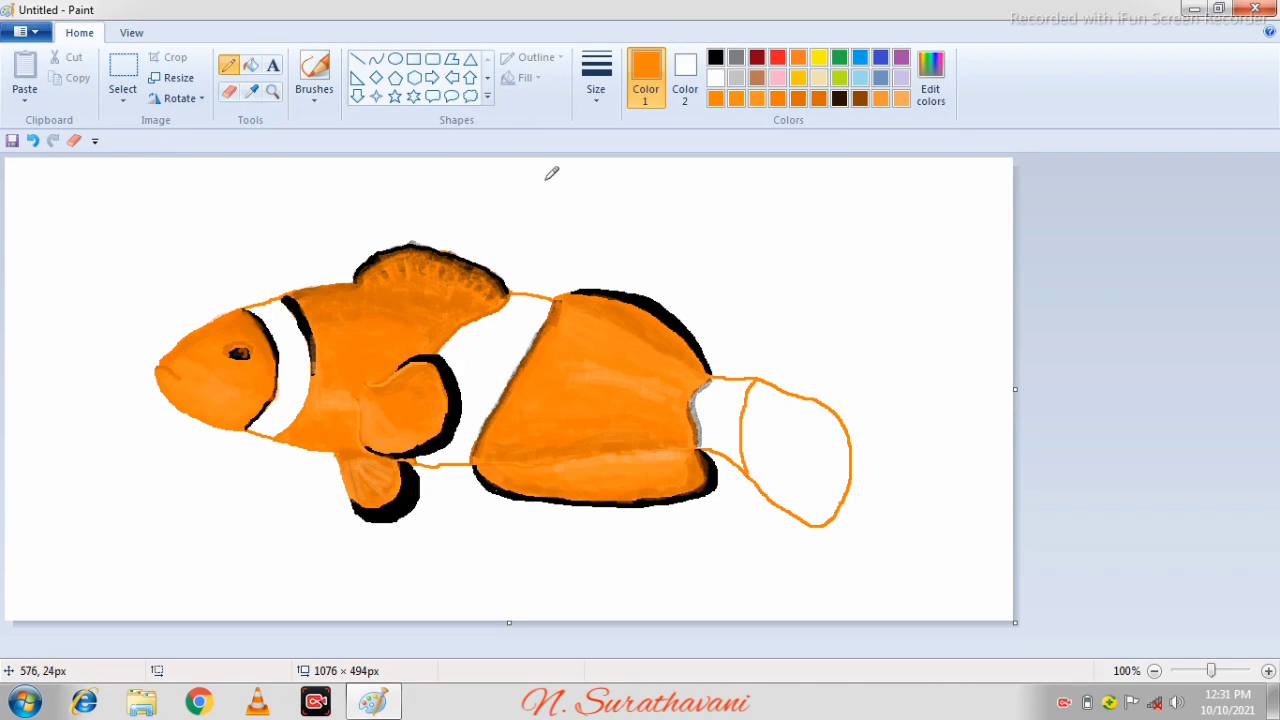
# Step: Brush black shading along the front body's back and its border with the middle white band
pyautogui.click(715, 57)
pyautogui.click(314, 70)
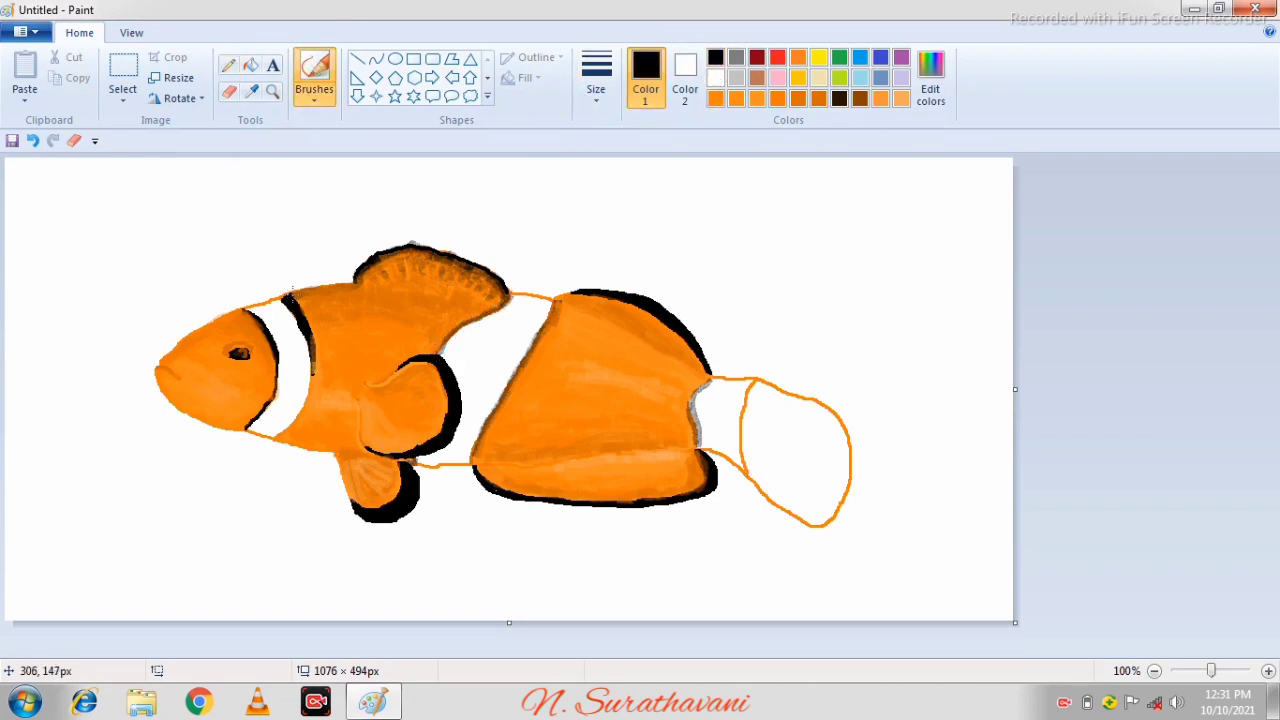
pyautogui.moveTo(307, 292); pyautogui.dragTo(358, 282)
# Step: Fill the tail fin with light orange
pyautogui.click(250, 65)
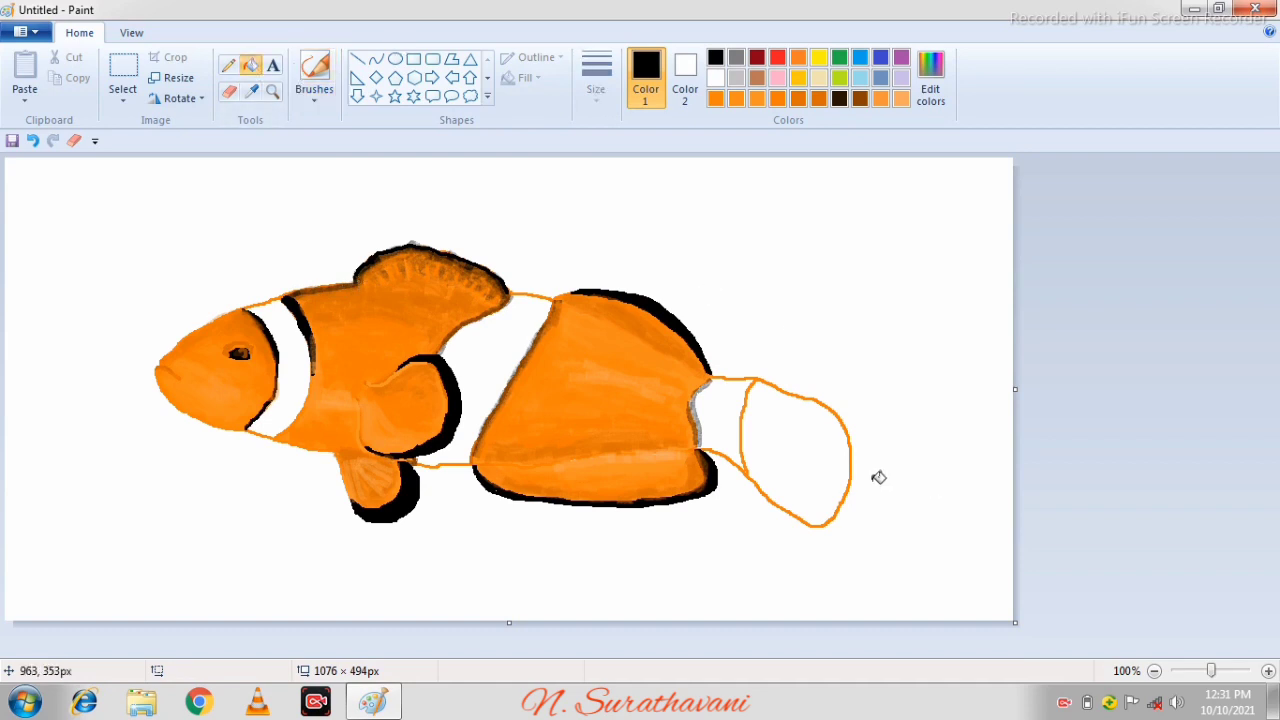
pyautogui.click(736, 98)
pyautogui.click(786, 417)
# Step: Outline the tail fin's outer border with a black pencil curve, undoing a first attempt, and fill the border and its rim black
pyautogui.click(228, 65)
pyautogui.click(715, 57)
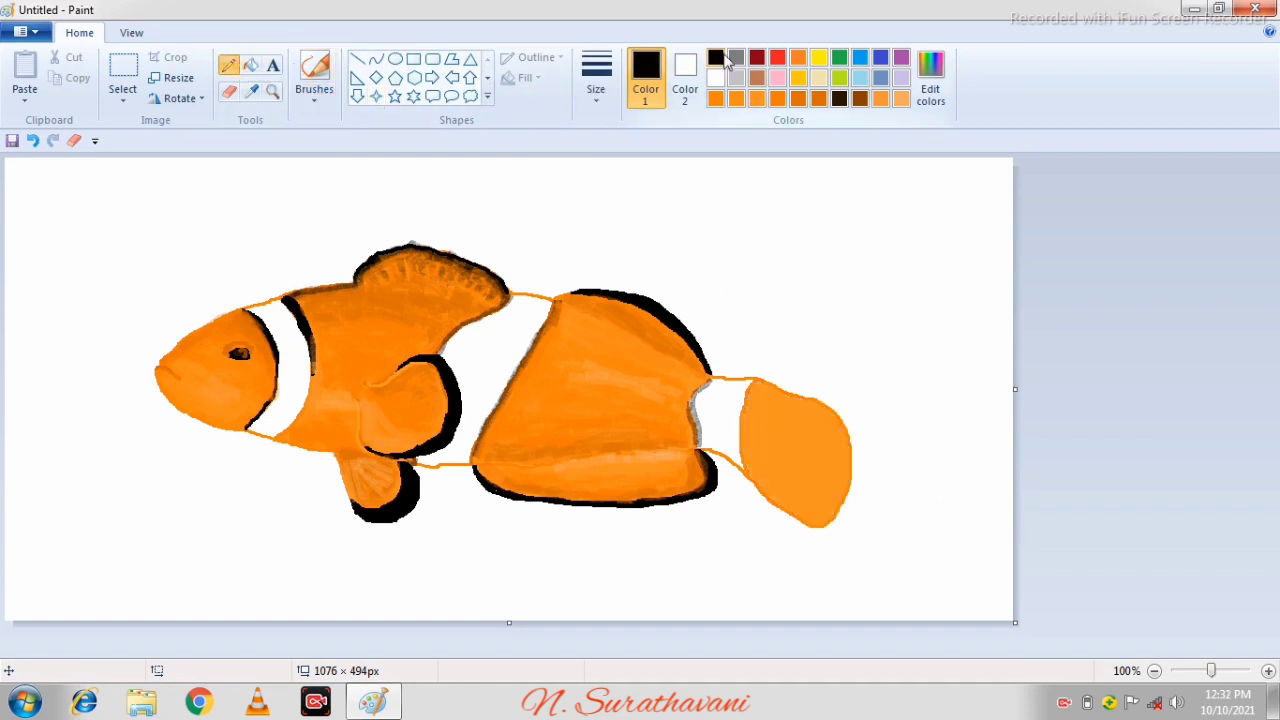
pyautogui.moveTo(762, 480)
pyautogui.mouseDown()
pyautogui.moveTo(803, 496)
pyautogui.moveTo(815, 460)
pyautogui.moveTo(807, 423)
pyautogui.mouseUp()
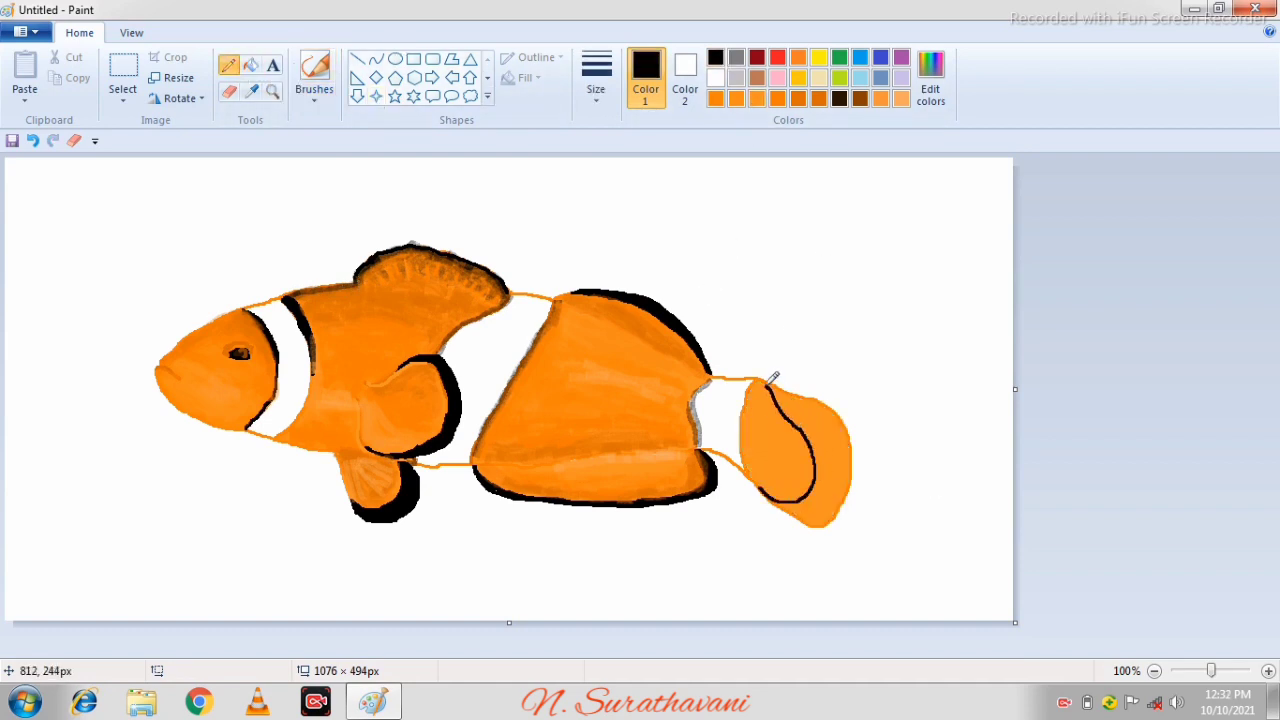
pyautogui.hotkey('ctrl', 'z')
pyautogui.moveTo(768, 500)
pyautogui.mouseDown()
pyautogui.moveTo(788, 503)
pyautogui.moveTo(829, 429)
pyautogui.moveTo(766, 371)
pyautogui.moveTo(755, 379)
pyautogui.mouseUp()
pyautogui.click(250, 65)
pyautogui.click(834, 426)
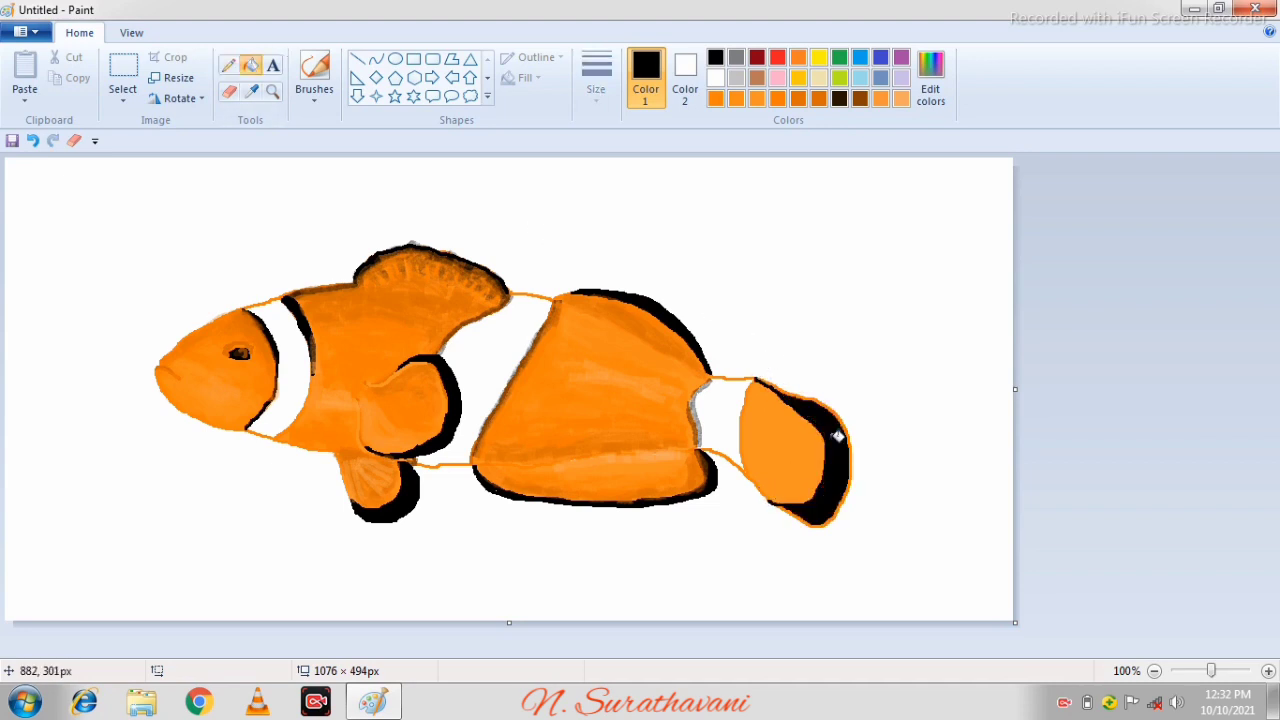
pyautogui.click(846, 422)
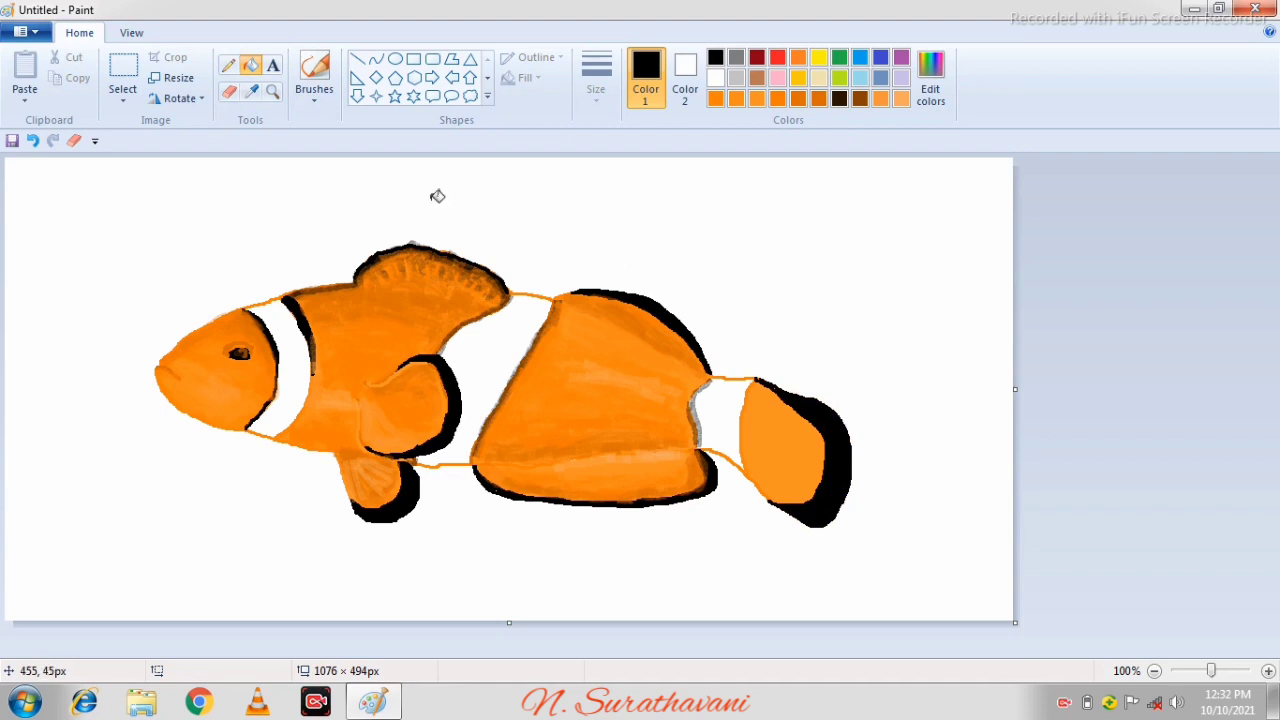
# Step: Shade the tail fin with dark, bright and pale orange brush strokes and brush black along its border with the white band
pyautogui.click(818, 98)
pyautogui.click(314, 70)
pyautogui.click(598, 75)
pyautogui.click(638, 241)
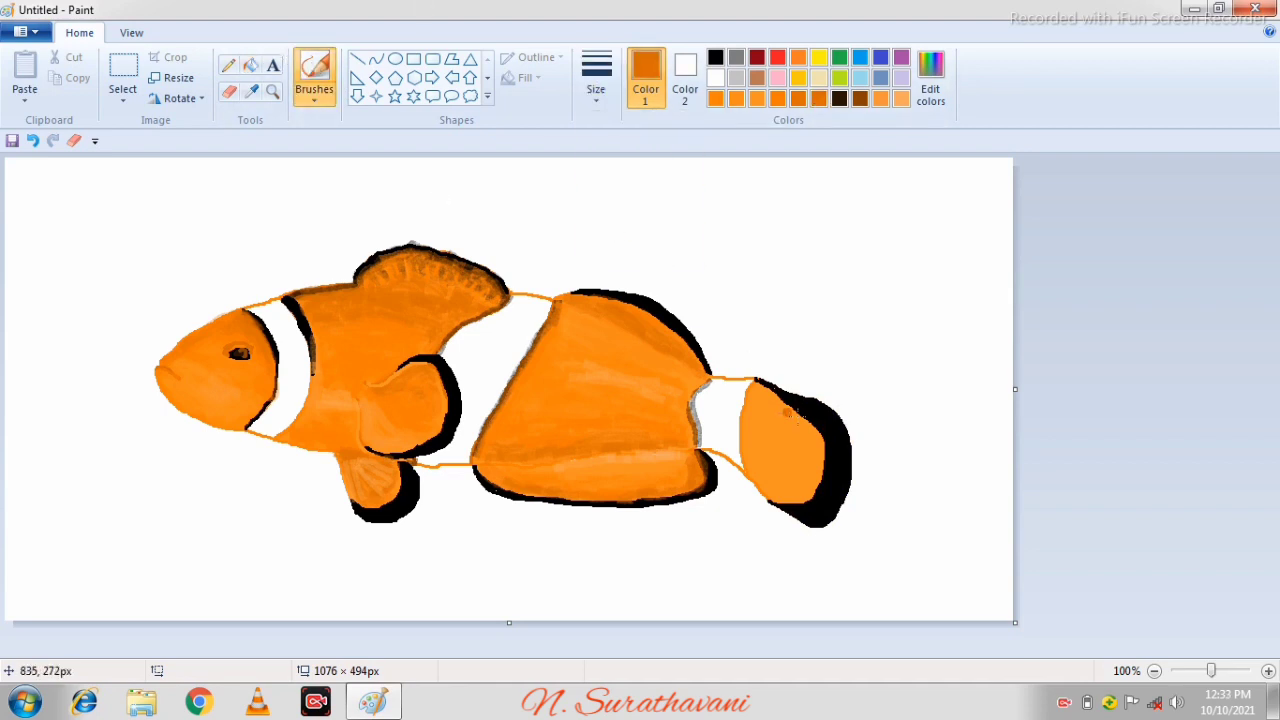
pyautogui.moveTo(791, 412)
pyautogui.mouseDown()
pyautogui.moveTo(761, 385)
pyautogui.moveTo(812, 437)
pyautogui.moveTo(757, 390)
pyautogui.moveTo(812, 455)
pyautogui.moveTo(803, 428)
pyautogui.moveTo(765, 415)
pyautogui.moveTo(815, 485)
pyautogui.mouseUp()
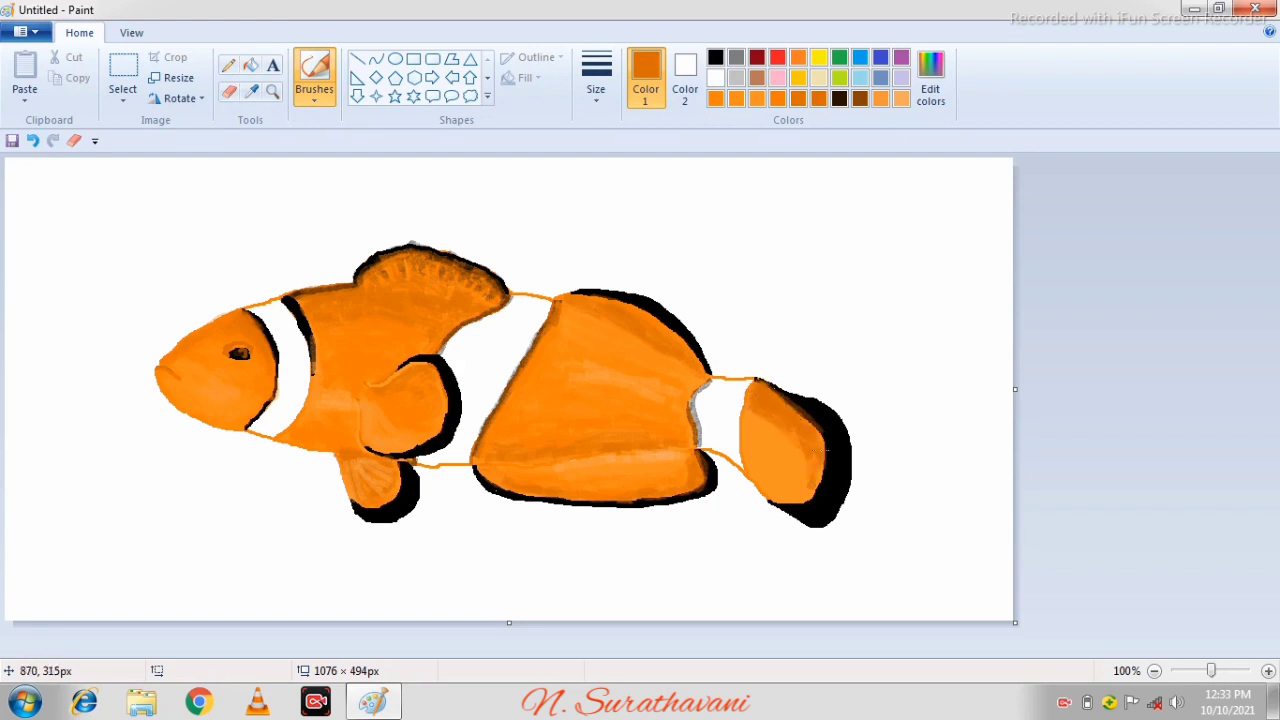
pyautogui.click(777, 98)
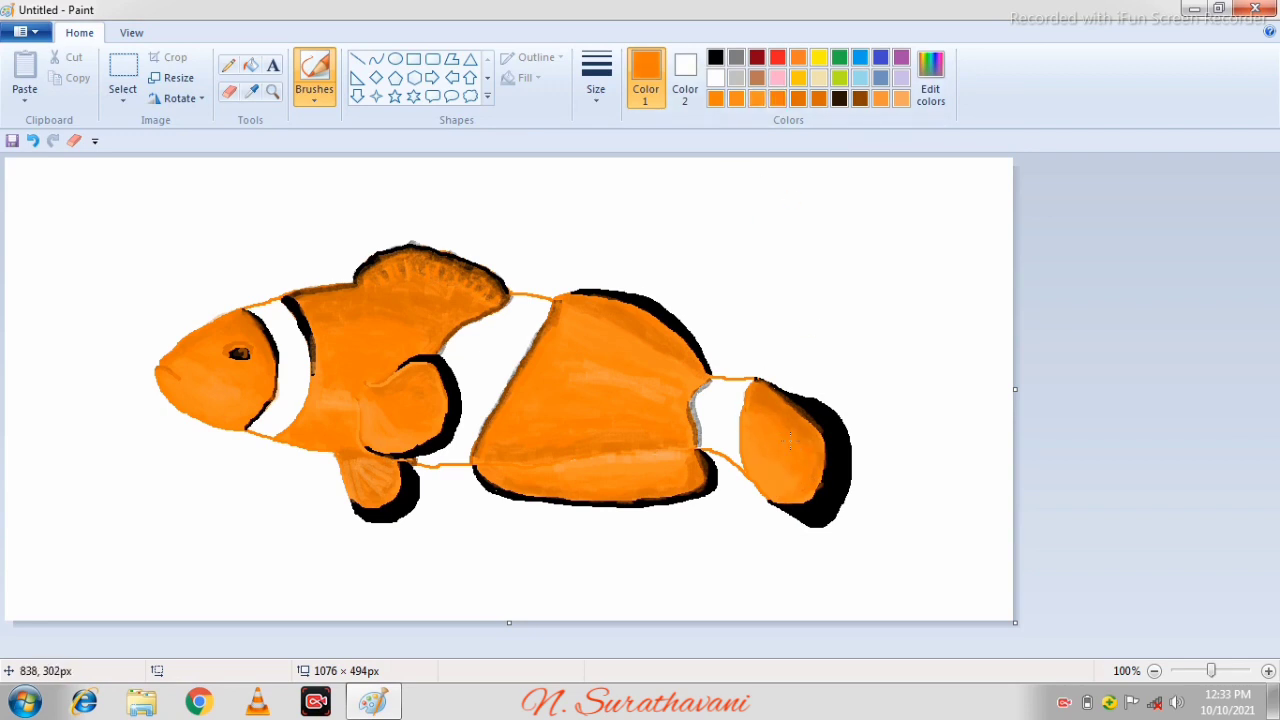
pyautogui.click(880, 98)
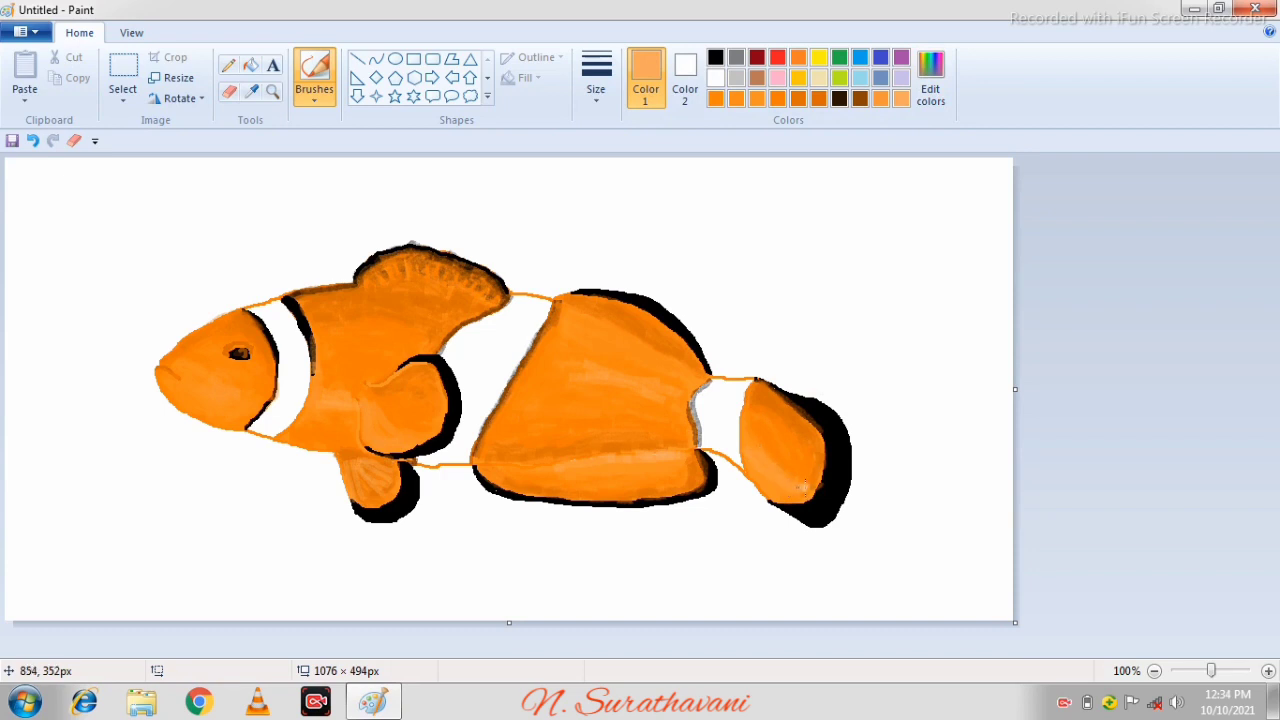
pyautogui.click(715, 57)
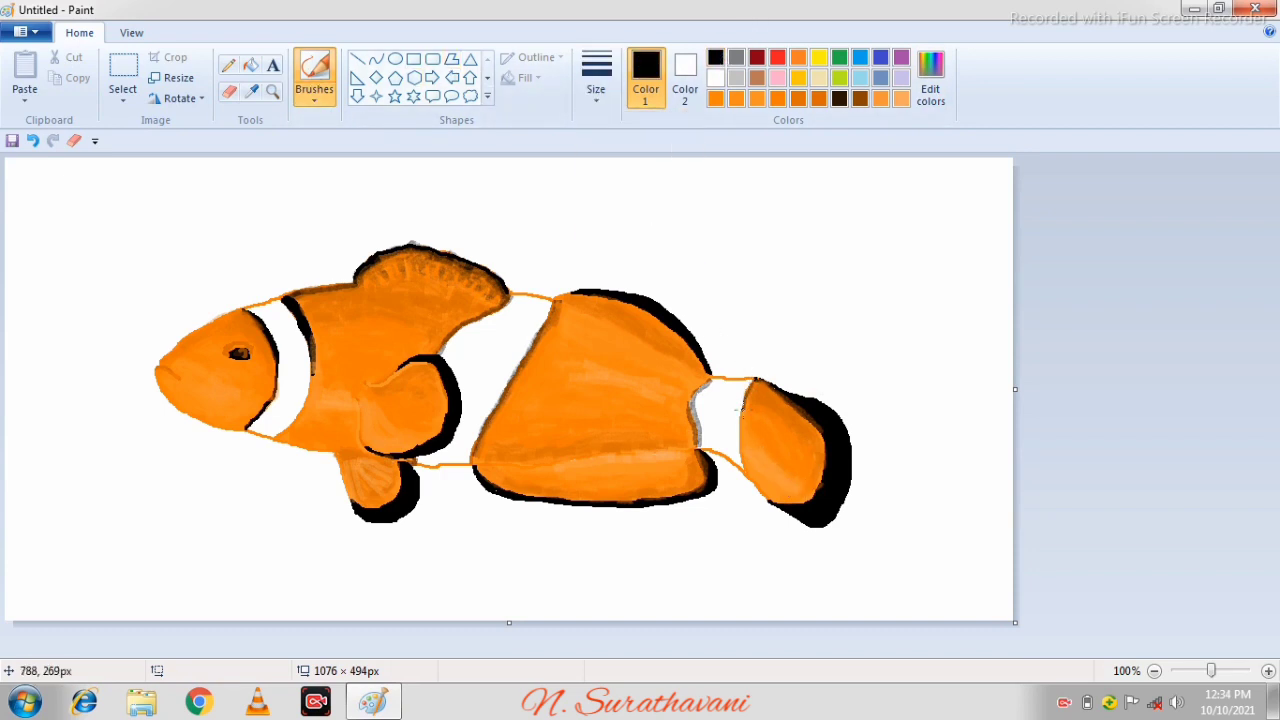
# Step: Brush white over the orange outlines of the white bands and along the outer edge of the tail fin's black border
pyautogui.click(715, 78)
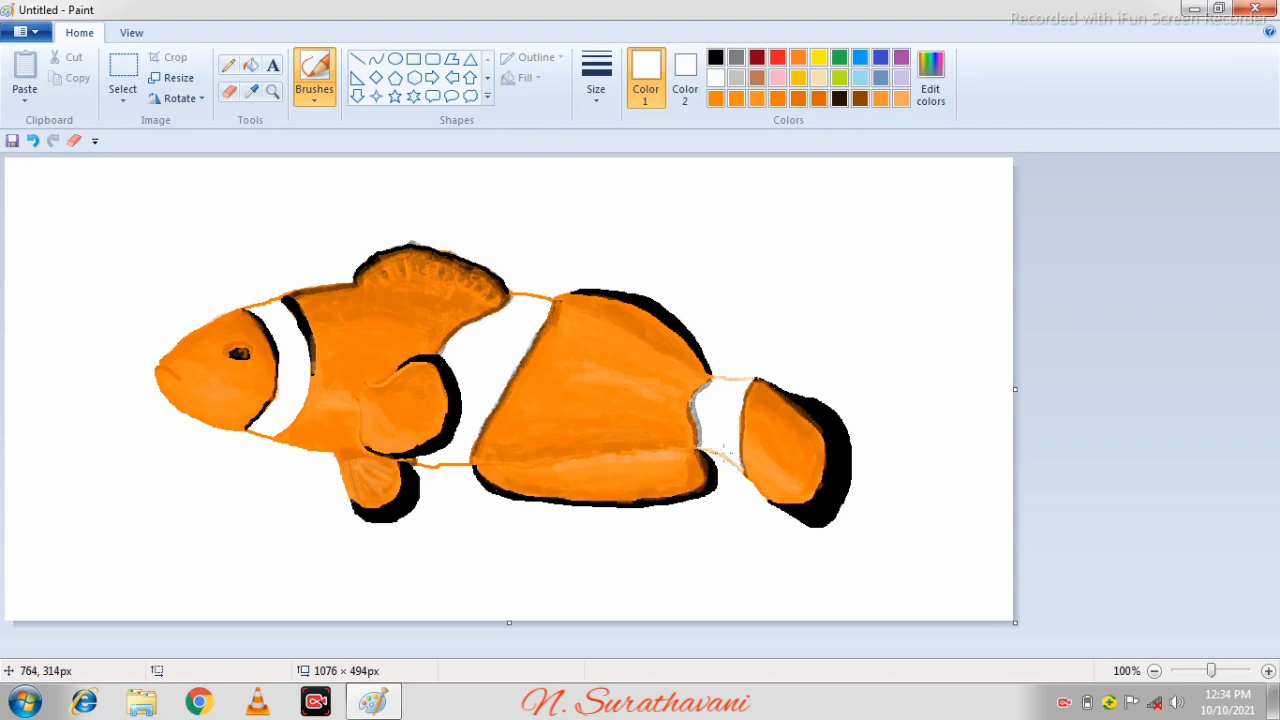
pyautogui.click(252, 65)
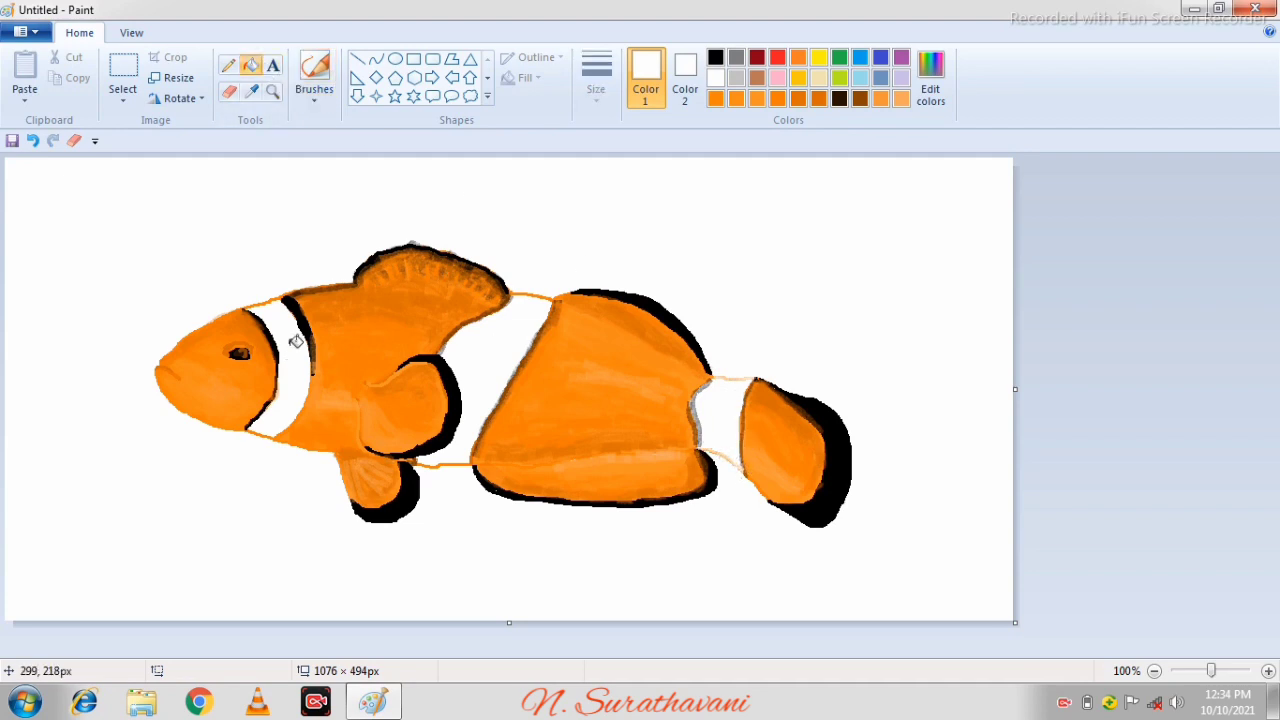
pyautogui.click(305, 68)
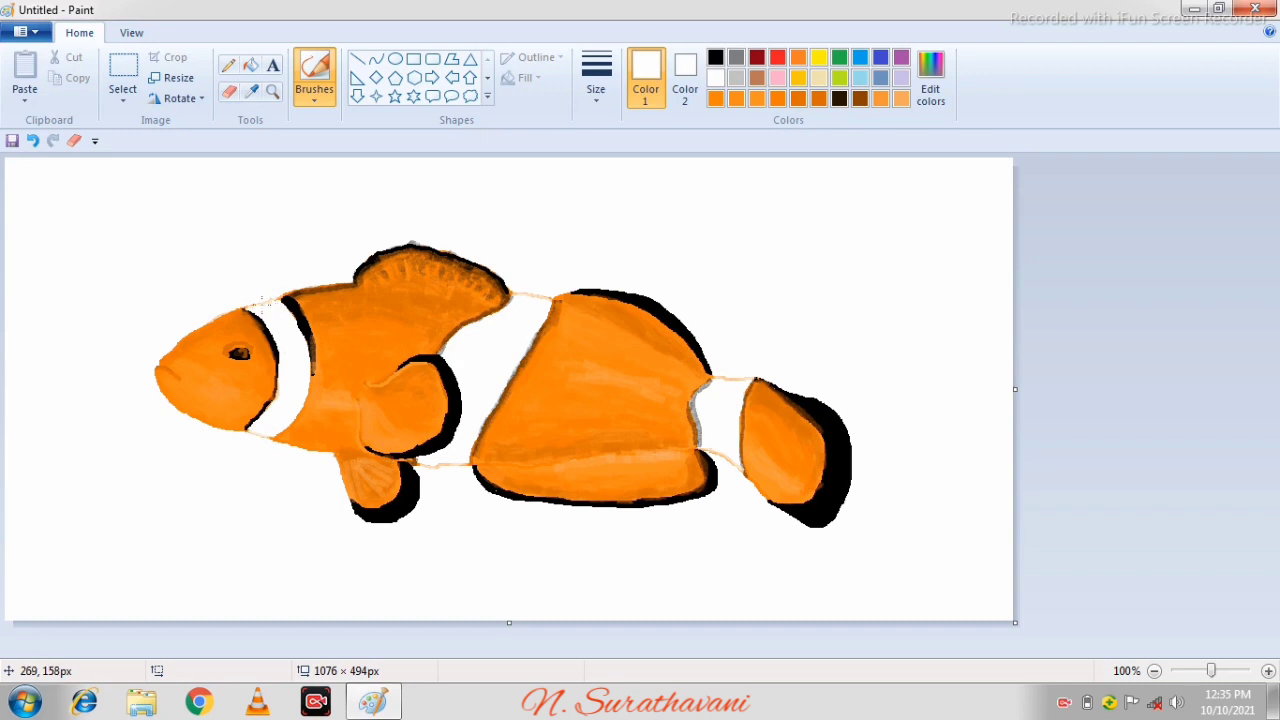
pyautogui.moveTo(826, 418)
pyautogui.mouseDown()
pyautogui.moveTo(805, 391)
pyautogui.moveTo(848, 422)
pyautogui.moveTo(836, 408)
pyautogui.moveTo(846, 476)
pyautogui.moveTo(853, 445)
pyautogui.mouseUp()
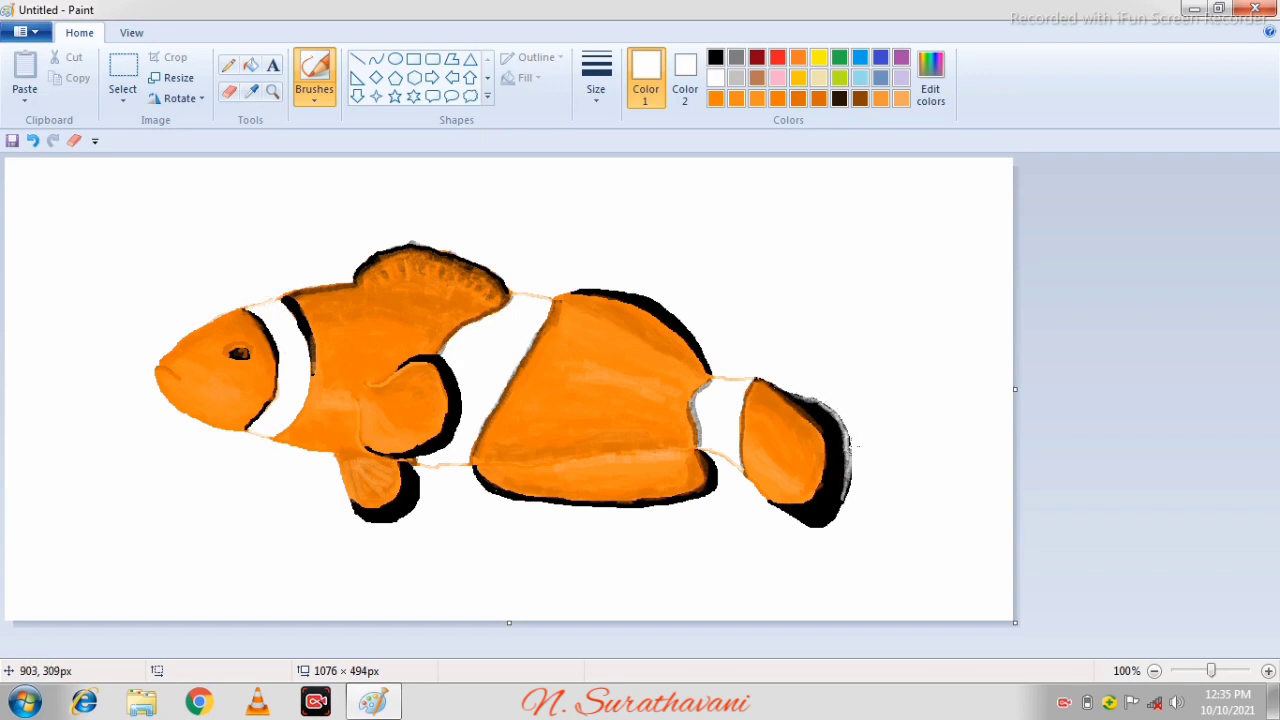
pyautogui.moveTo(840, 504)
pyautogui.mouseDown()
pyautogui.moveTo(849, 486)
pyautogui.moveTo(829, 525)
pyautogui.mouseUp()
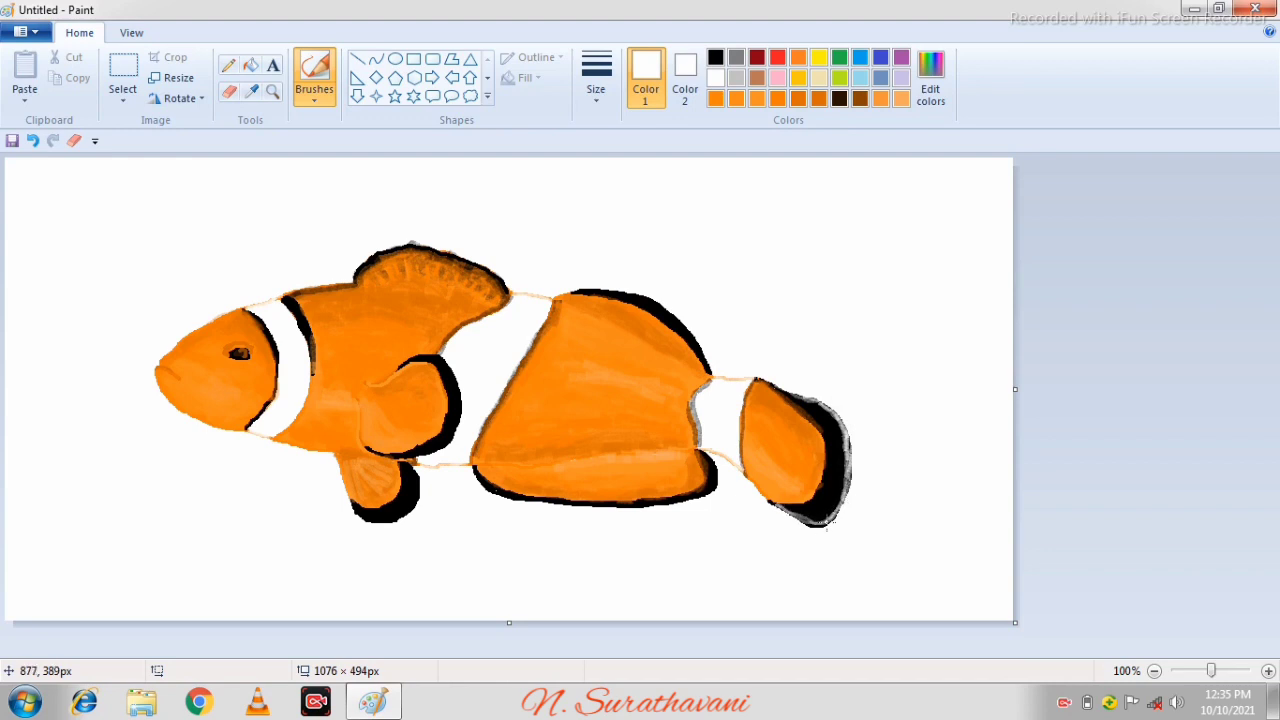
# Step: Fill the background around the fish with green
pyautogui.click(839, 57)
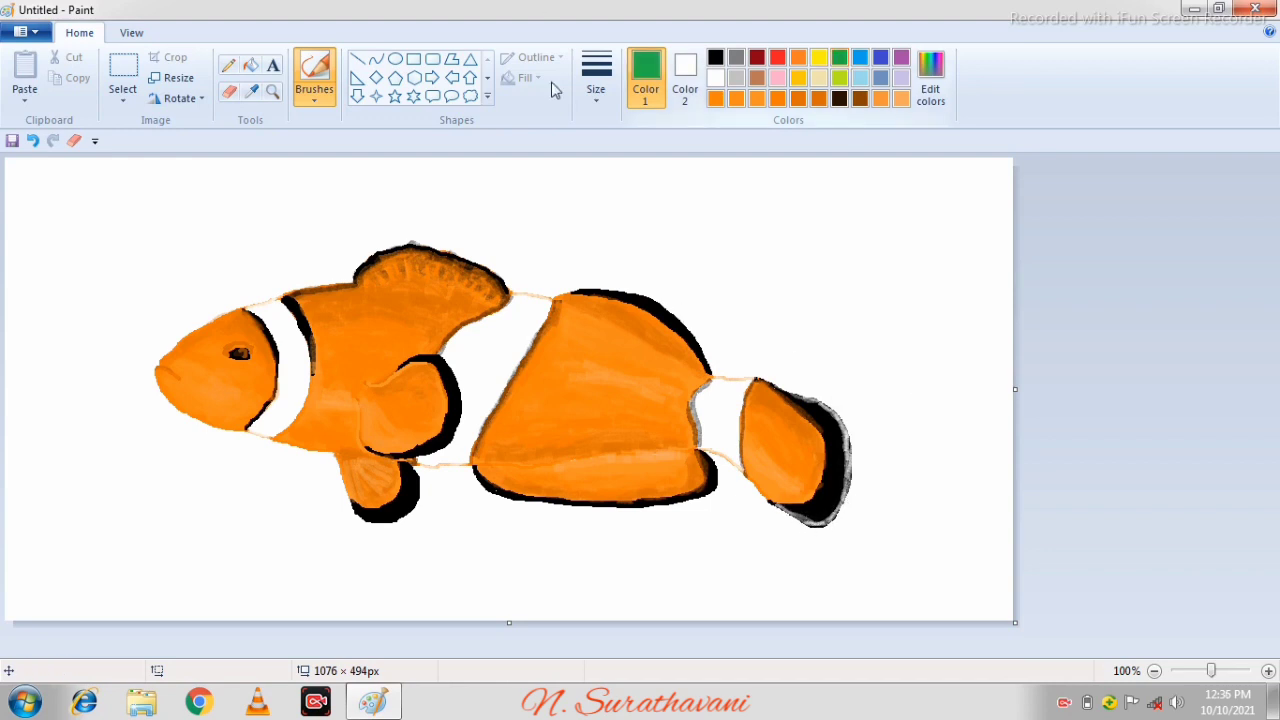
pyautogui.click(250, 65)
pyautogui.click(272, 158)
# Step: Brush thin white highlights along the black borders of the rear dorsal, pectoral and pelvic fins
pyautogui.click(715, 78)
pyautogui.click(314, 72)
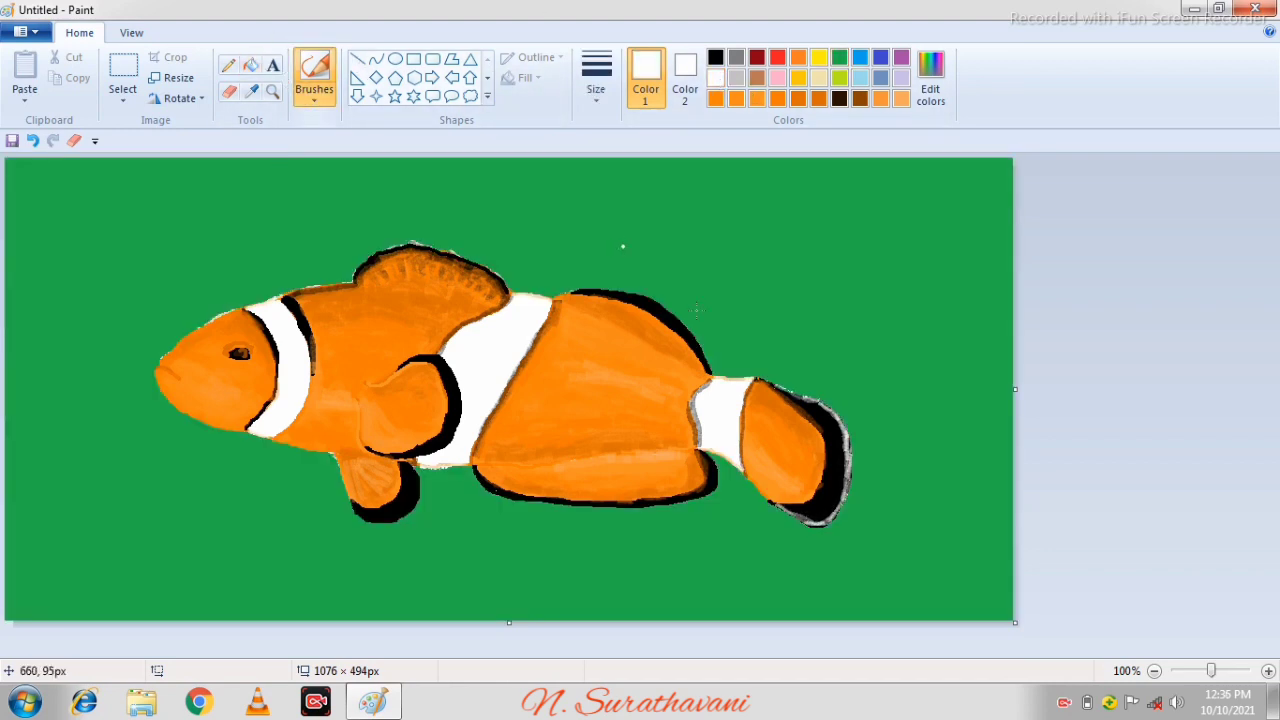
pyautogui.moveTo(705, 370)
pyautogui.mouseDown()
pyautogui.moveTo(678, 315)
pyautogui.moveTo(612, 291)
pyautogui.mouseUp()
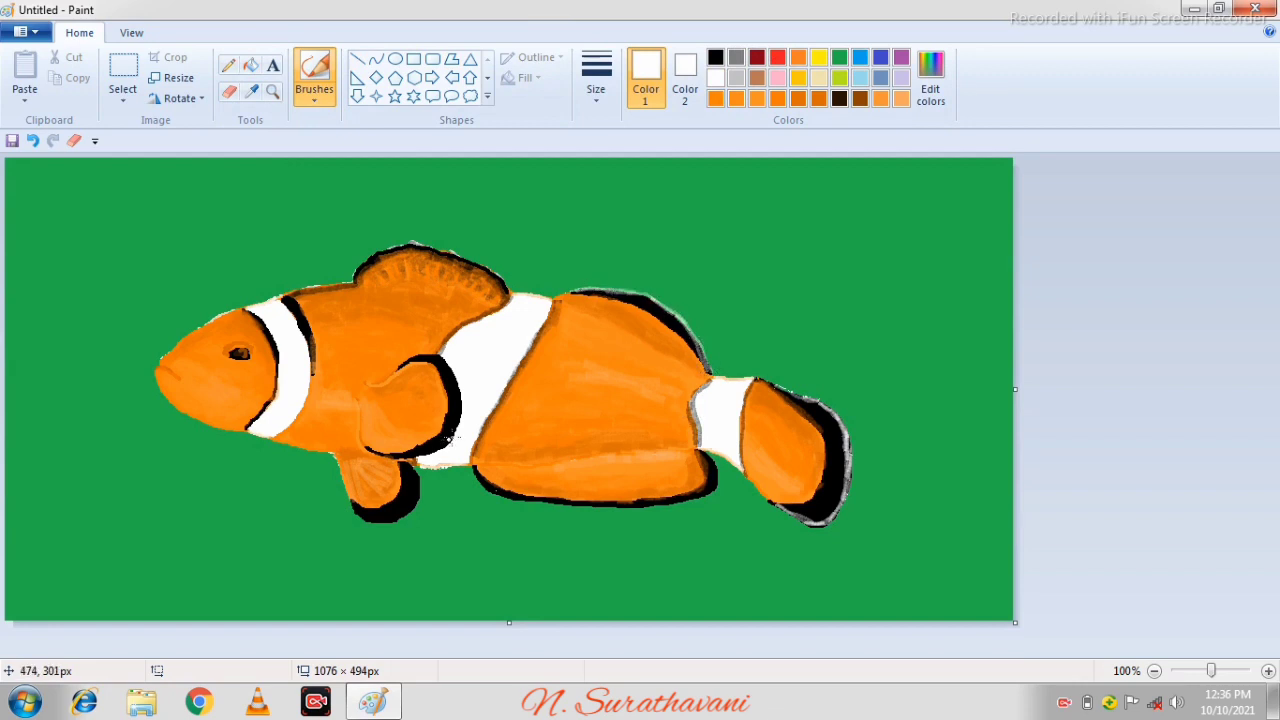
pyautogui.moveTo(449, 440); pyautogui.dragTo(437, 356)
pyautogui.moveTo(460, 408)
pyautogui.mouseDown()
pyautogui.moveTo(444, 448)
pyautogui.moveTo(408, 467)
pyautogui.moveTo(393, 522)
pyautogui.mouseUp()
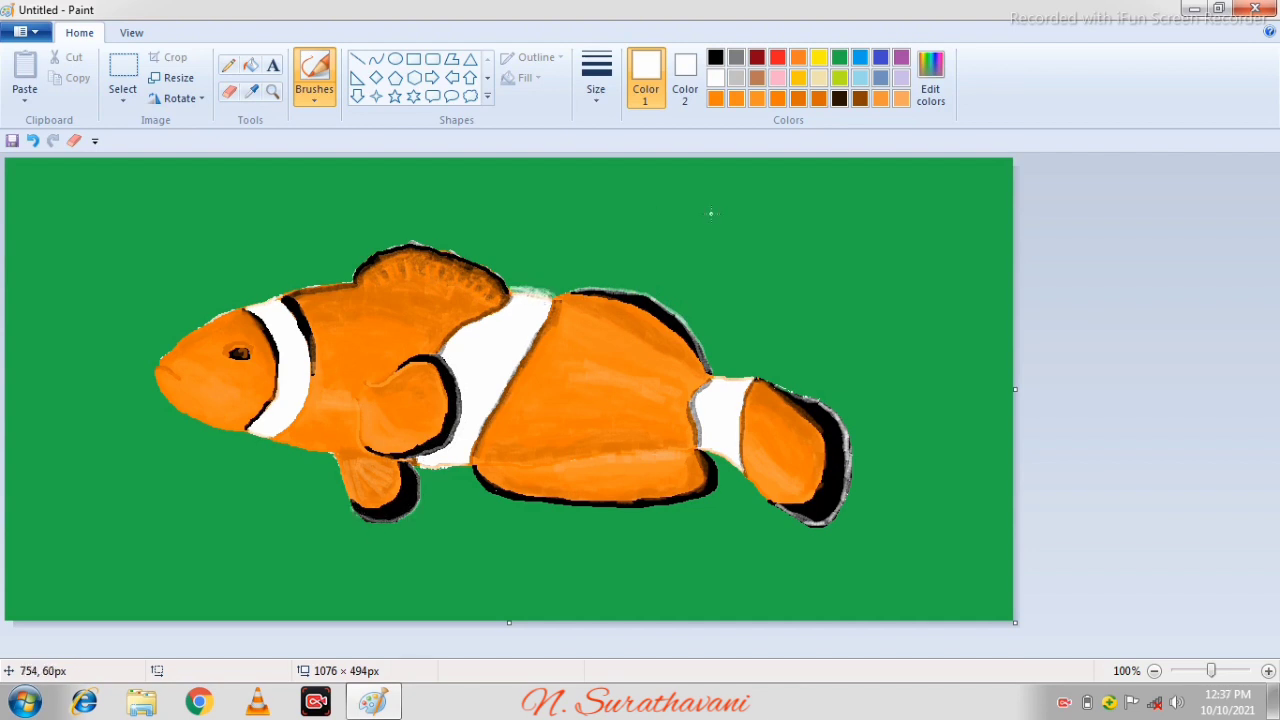
# Step: Mix a darker shade of the dark orange and brush shading along the rear body's border with the anal fin
pyautogui.click(737, 77)
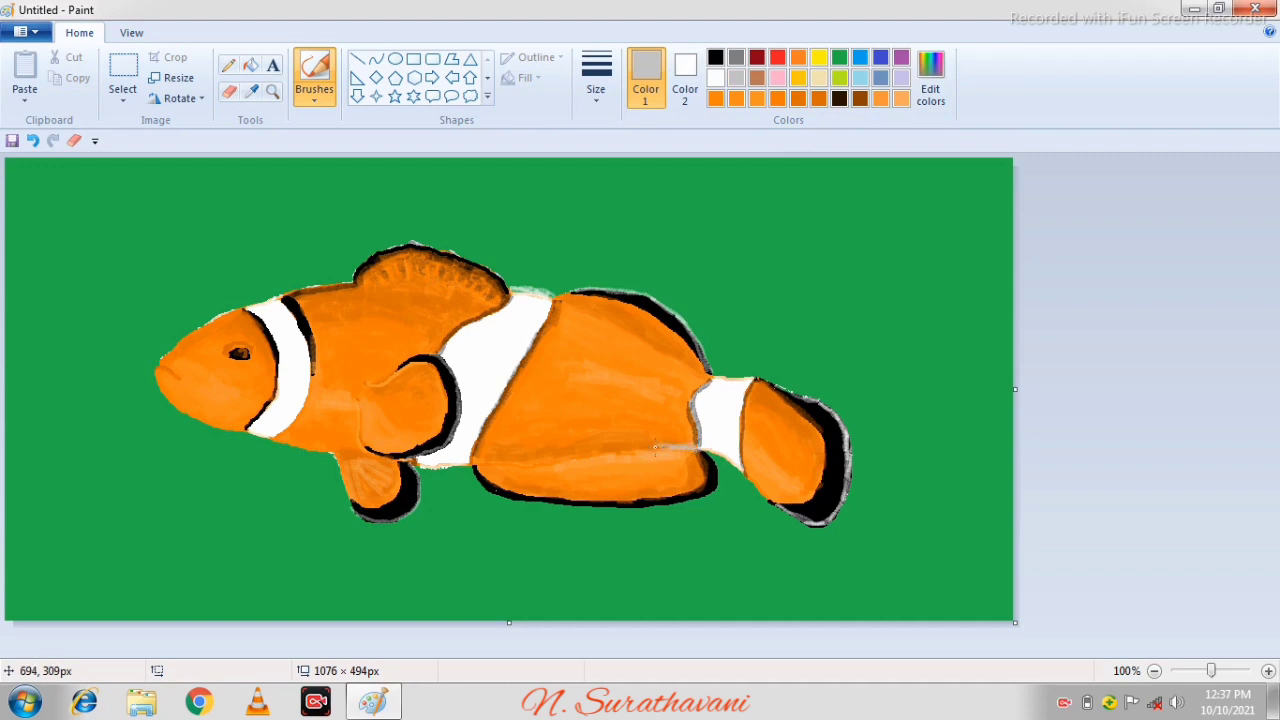
pyautogui.click(817, 101)
pyautogui.click(929, 82)
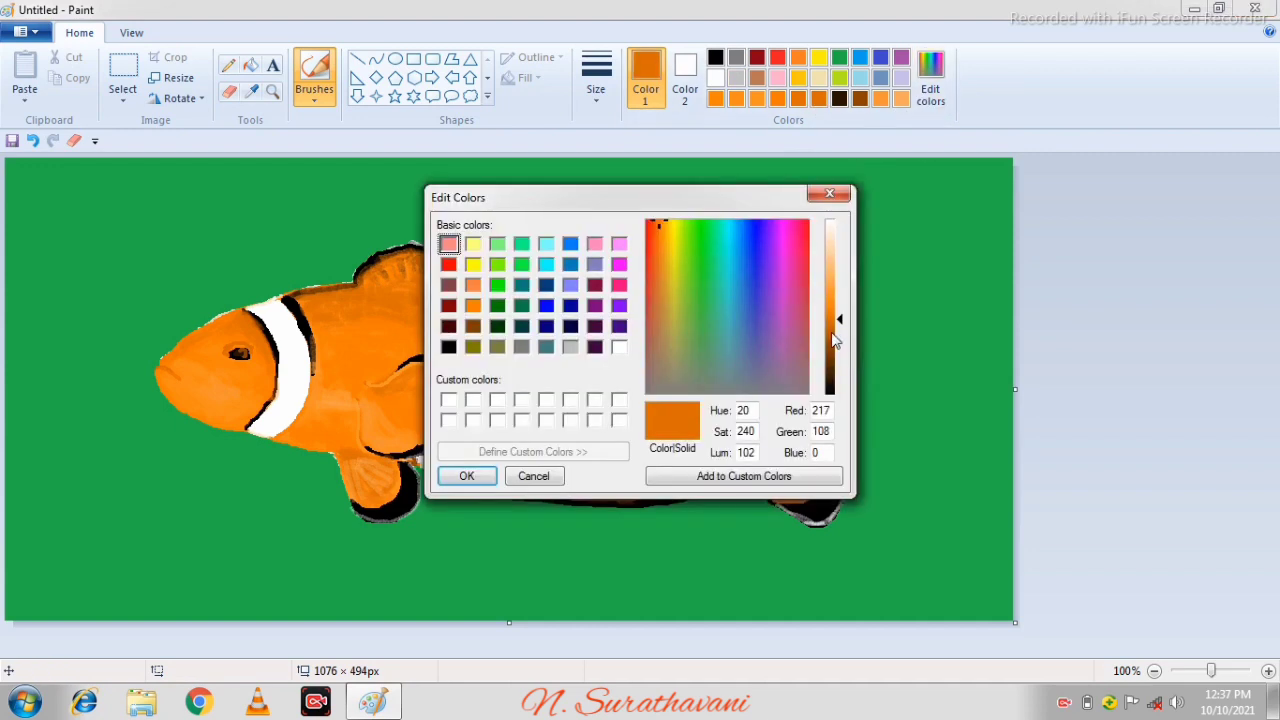
pyautogui.click(836, 333)
pyautogui.click(446, 475)
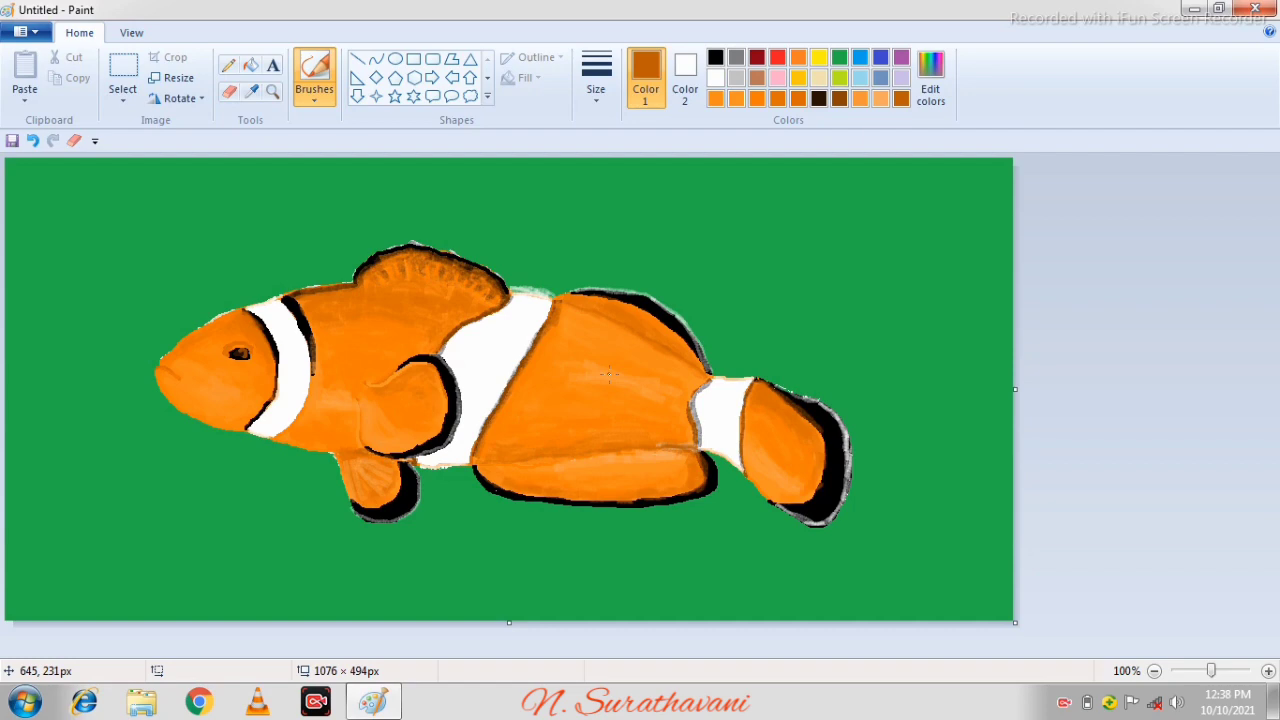
# Step: Open a new blank Paint drawing, zoom out to 50%, and enlarge the canvas to 2048 × 1000 px
pyautogui.click(25, 702)
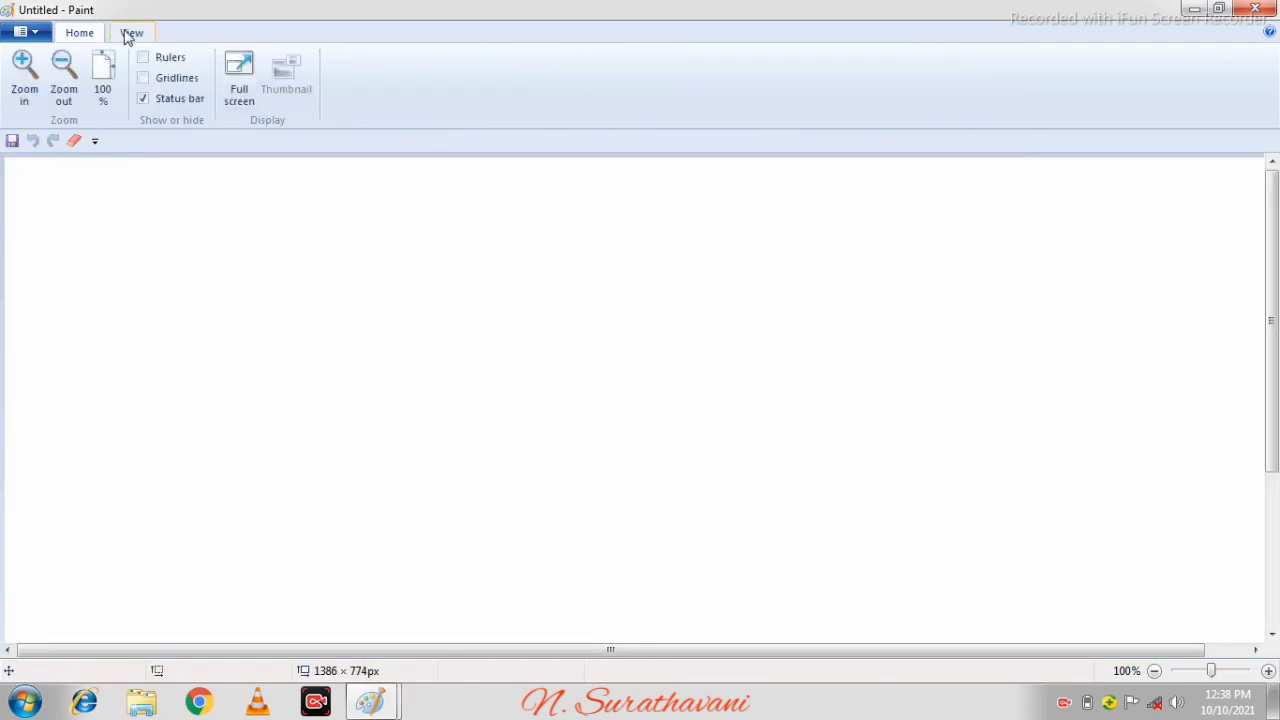
pyautogui.click(79, 32)
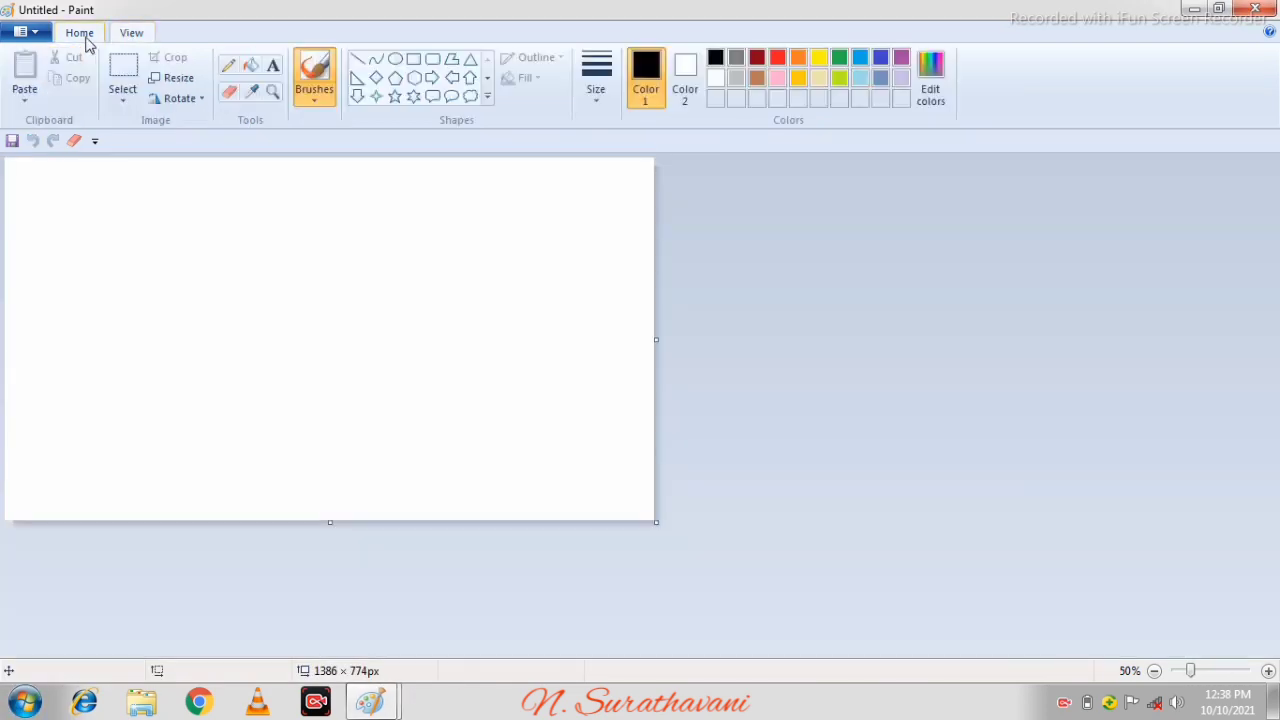
pyautogui.moveTo(656, 521); pyautogui.dragTo(966, 628)
# Step: Mix a dark blue of RGB 34, 40, 125 and draw a straight diagonal line from the canvas's lower-left to upper-right corner
pyautogui.click(880, 59)
pyautogui.click(357, 58)
pyautogui.click(929, 97)
pyautogui.moveTo(838, 300); pyautogui.dragTo(838, 341)
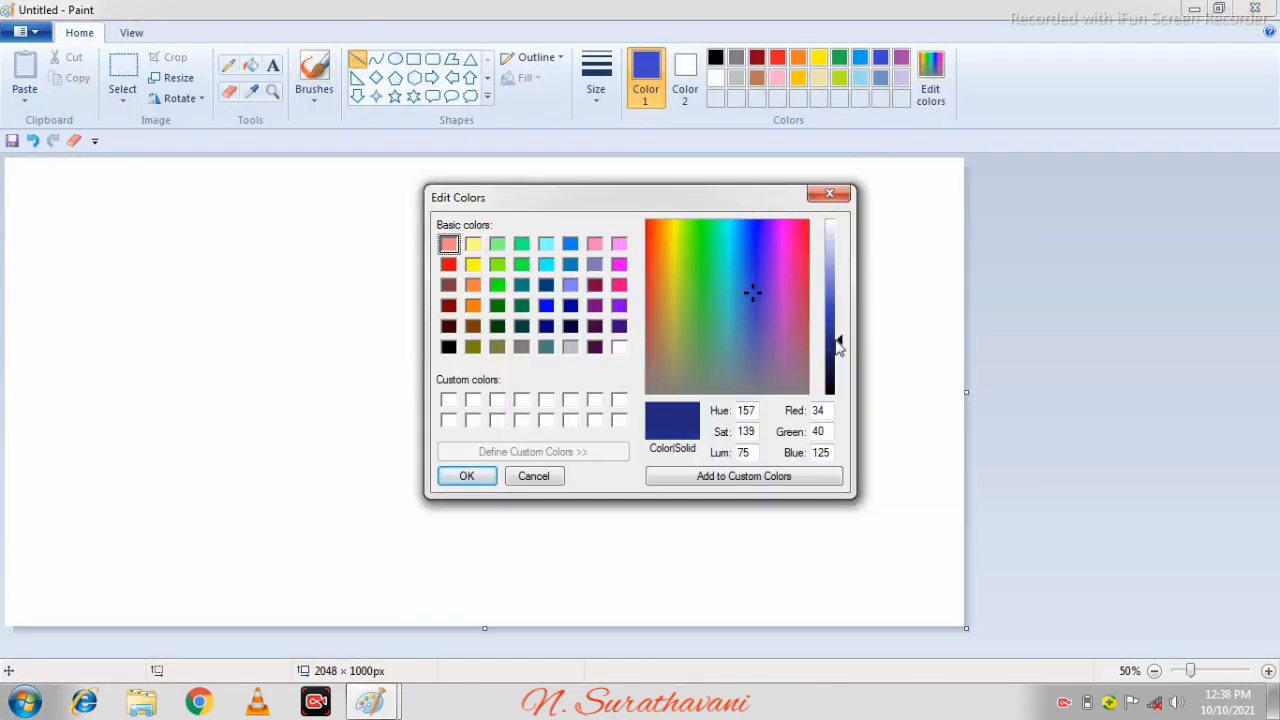
pyautogui.click(467, 475)
pyautogui.moveTo(471, 478); pyautogui.dragTo(1071, 106)
pyautogui.moveTo(471, 478)
pyautogui.mouseDown()
pyautogui.moveTo(114, 529)
pyautogui.moveTo(12, 626)
pyautogui.mouseUp()
# Step: Fill the triangle above the diagonal with a very pale tint of the blue and the triangle below with the dark blue
pyautogui.click(930, 78)
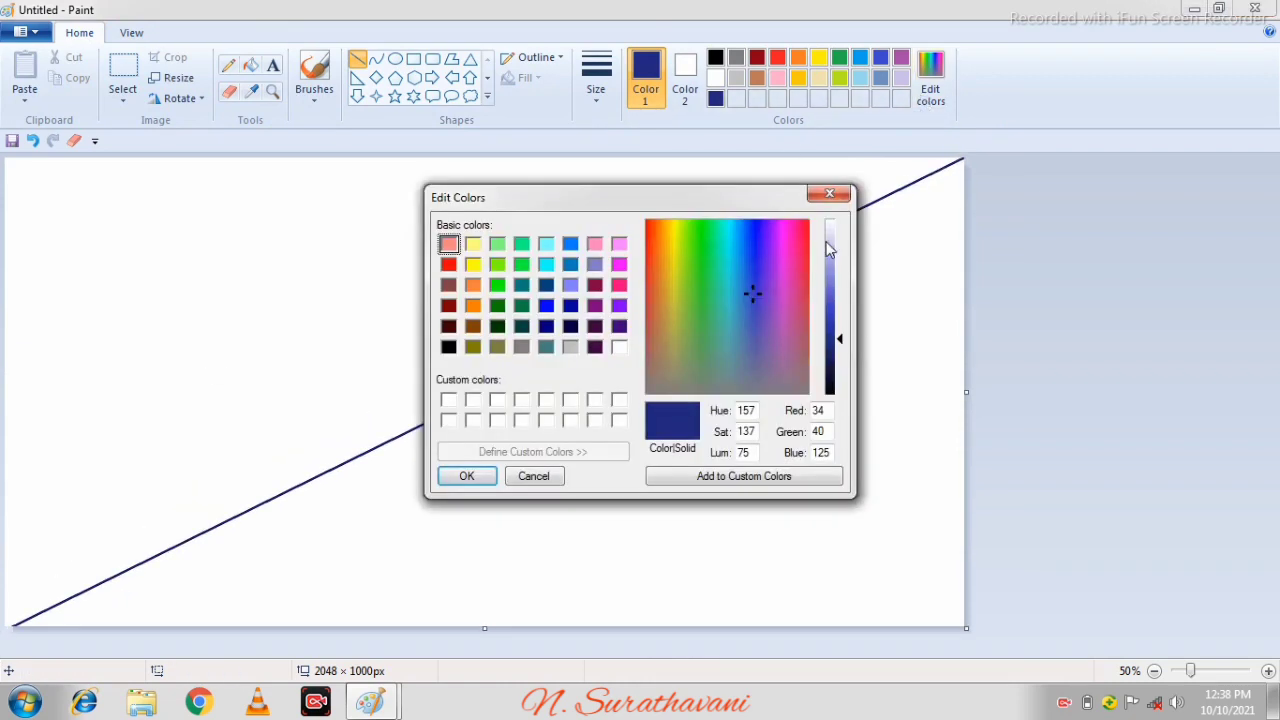
pyautogui.click(829, 238)
pyautogui.click(467, 475)
pyautogui.click(251, 65)
pyautogui.click(400, 260)
pyautogui.click(715, 98)
pyautogui.click(600, 450)
# Step: Resize the two-tone image in pixels to a width of 1, without maintaining the aspect ratio
pyautogui.click(178, 78)
pyautogui.click(206, 146)
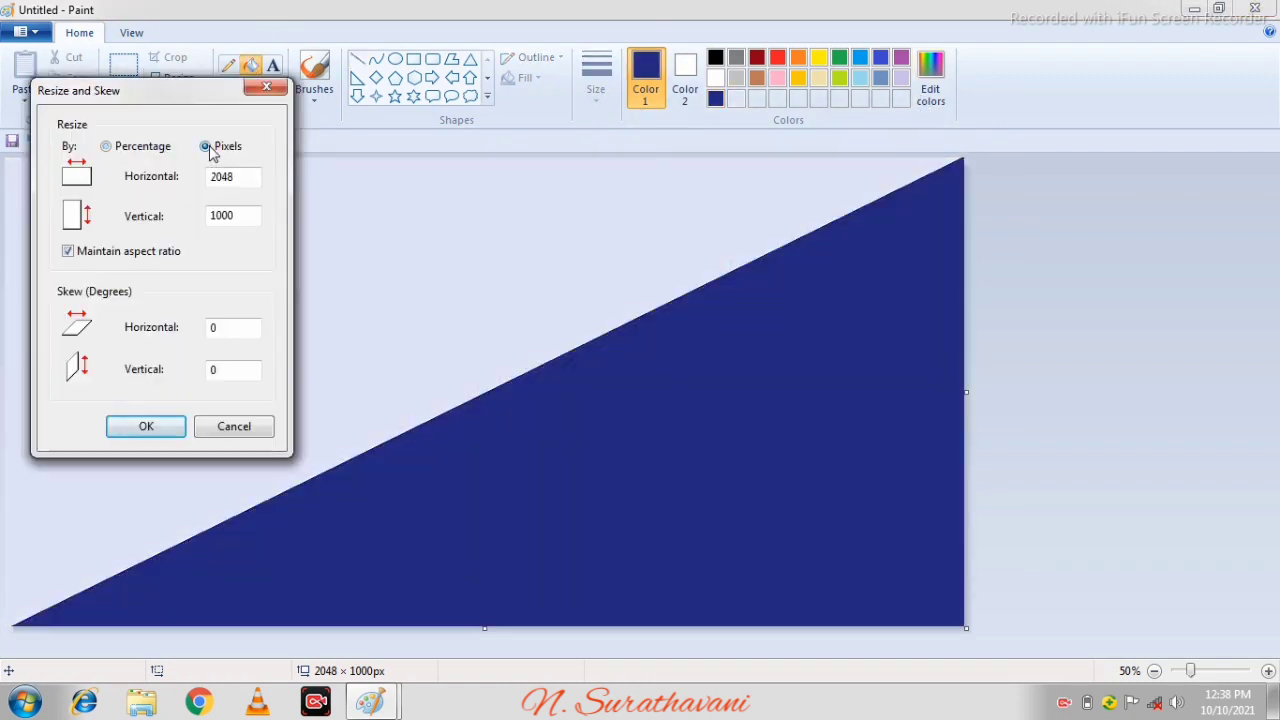
pyautogui.click(68, 251)
pyautogui.doubleClick(230, 177)
pyautogui.write('1')
pyautogui.click(146, 426)
# Step: Stretch the one-pixel-wide image to 1000 px wide without maintaining the aspect ratio, forming a smooth vertical gradient
pyautogui.click(171, 78)
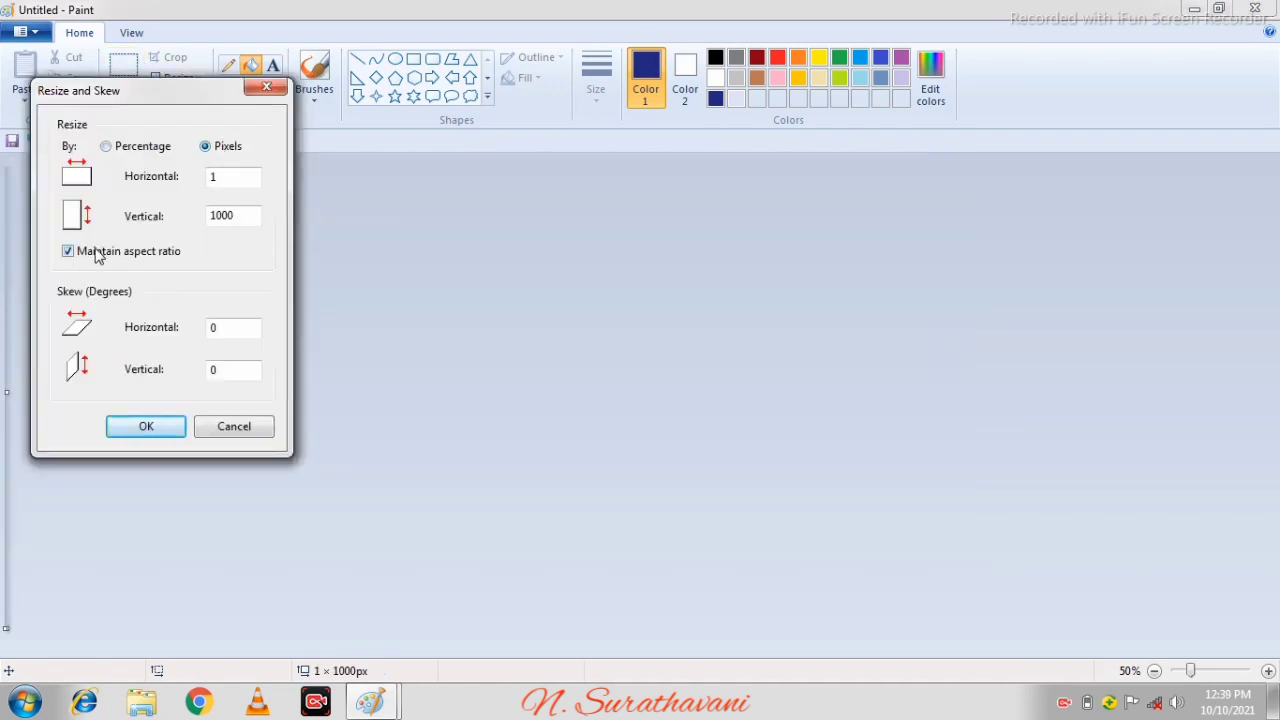
pyautogui.click(97, 251)
pyautogui.click(223, 176)
pyautogui.write('000')
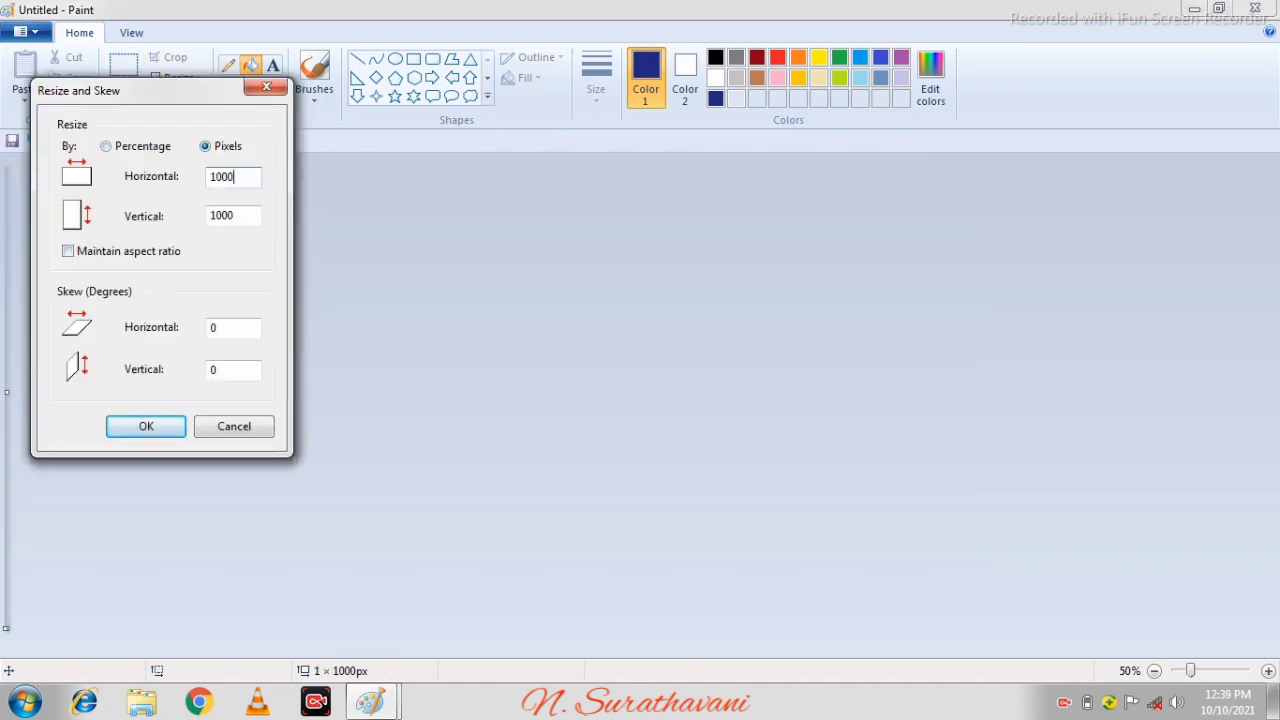
pyautogui.click(178, 432)
# Step: Widen the canvas to 2326 × 1000 px and stretch the gradient's lower portion to cover the whole canvas
pyautogui.moveTo(475, 392); pyautogui.dragTo(1014, 454)
pyautogui.click(122, 70)
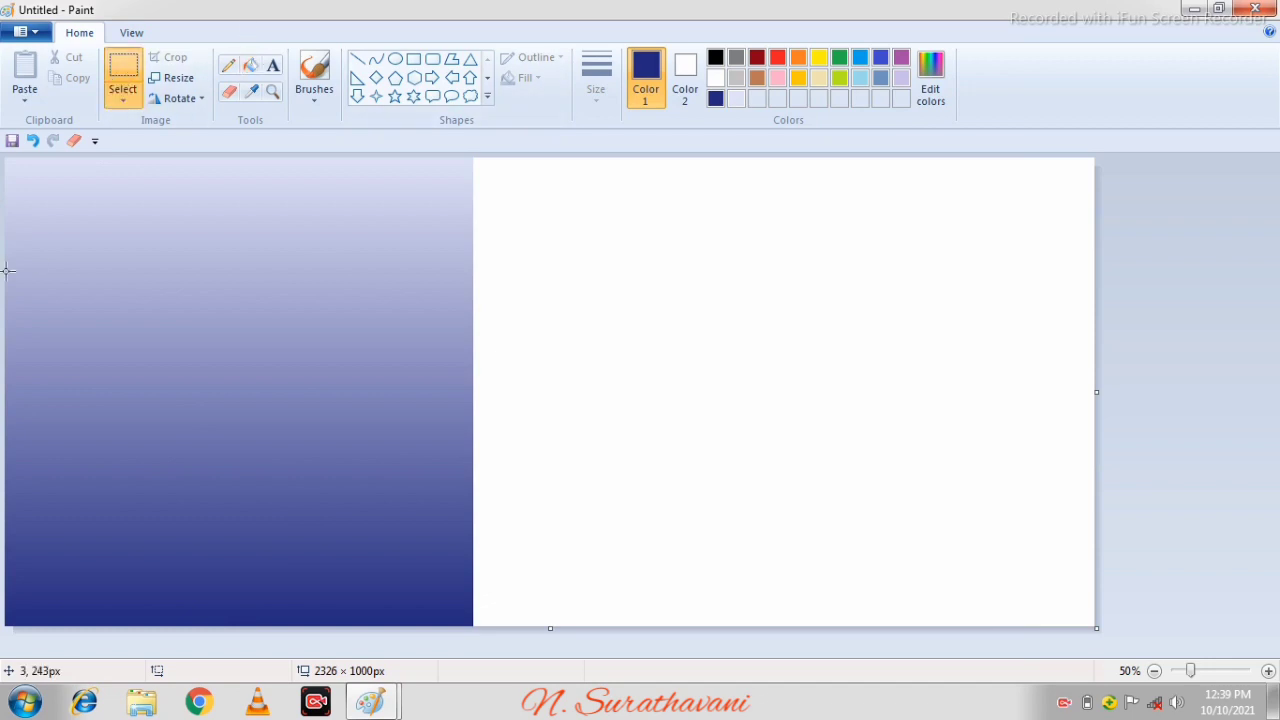
pyautogui.moveTo(127, 383); pyautogui.dragTo(471, 630)
pyautogui.moveTo(472, 453); pyautogui.dragTo(1106, 440)
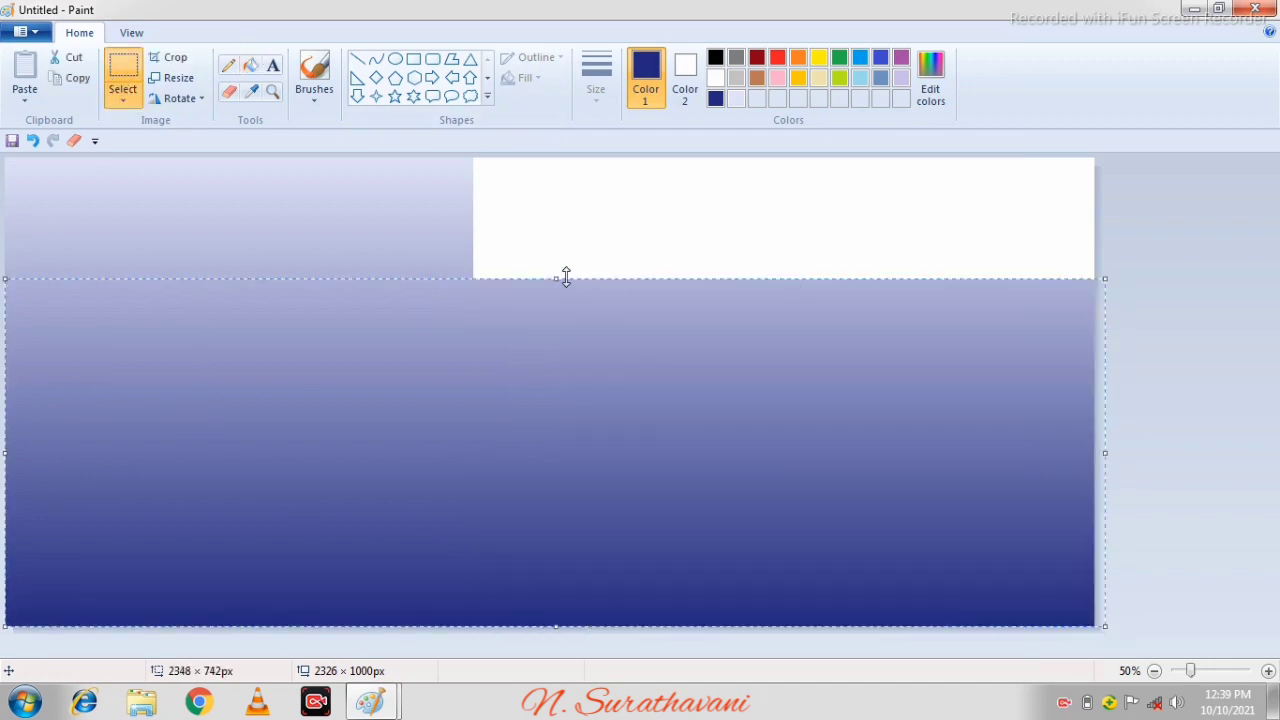
pyautogui.moveTo(566, 278); pyautogui.dragTo(556, 157)
pyautogui.click(1210, 412)
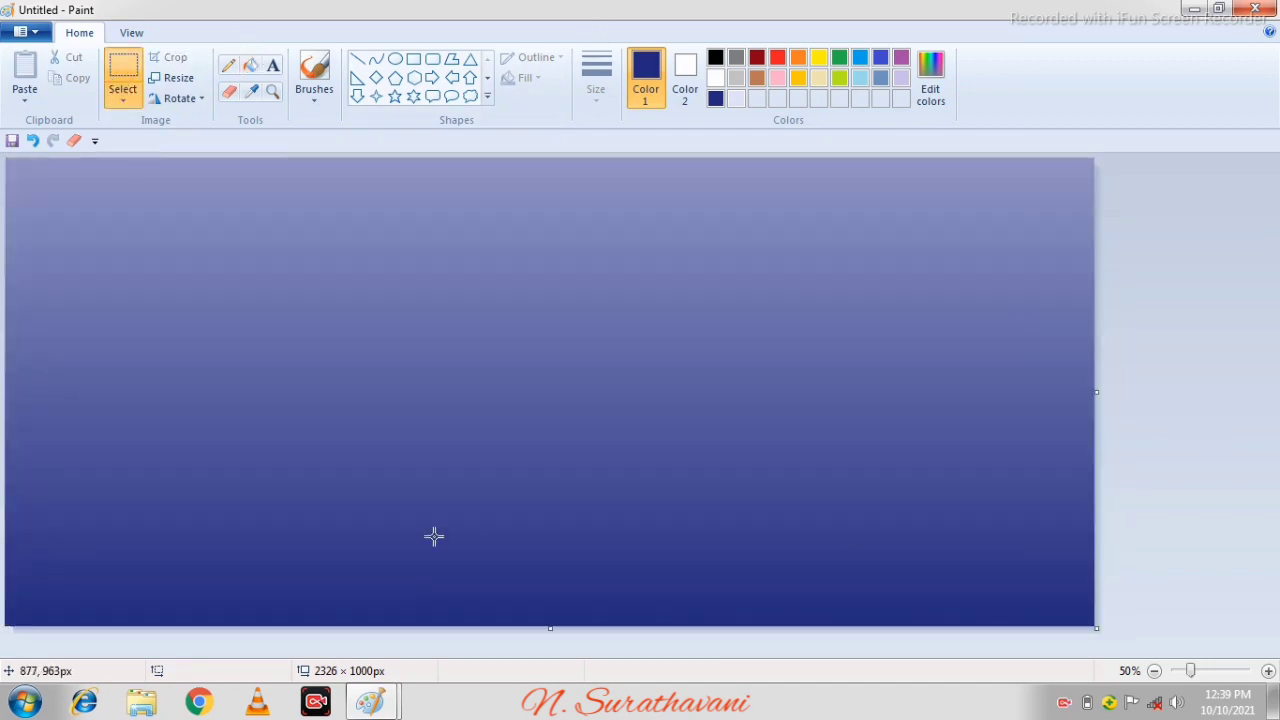
# Step: Copy the clownfish with its green surround from the other Paint drawing and paste it onto the blue gradient
pyautogui.moveTo(370, 702)
pyautogui.click(357, 645)
pyautogui.moveTo(101, 200); pyautogui.dragTo(927, 574)
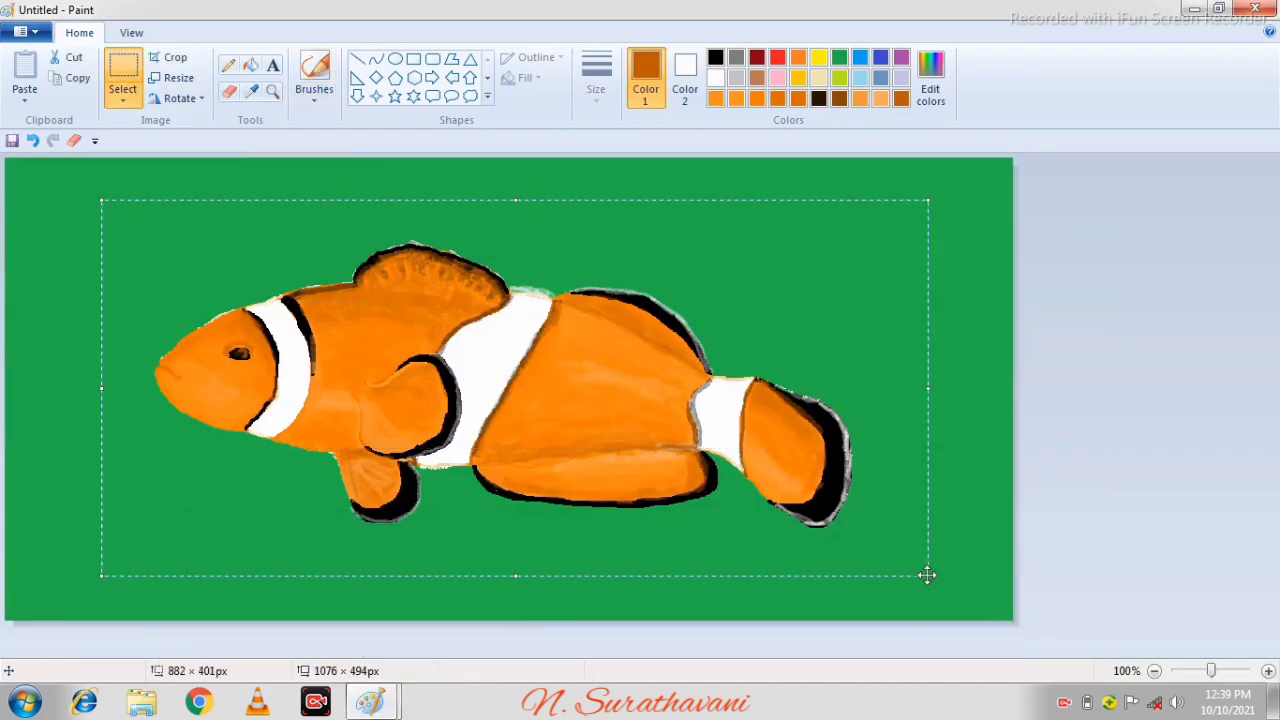
pyautogui.hotkey('ctrl', 'c')
pyautogui.click(480, 610)
pyautogui.click(24, 80)
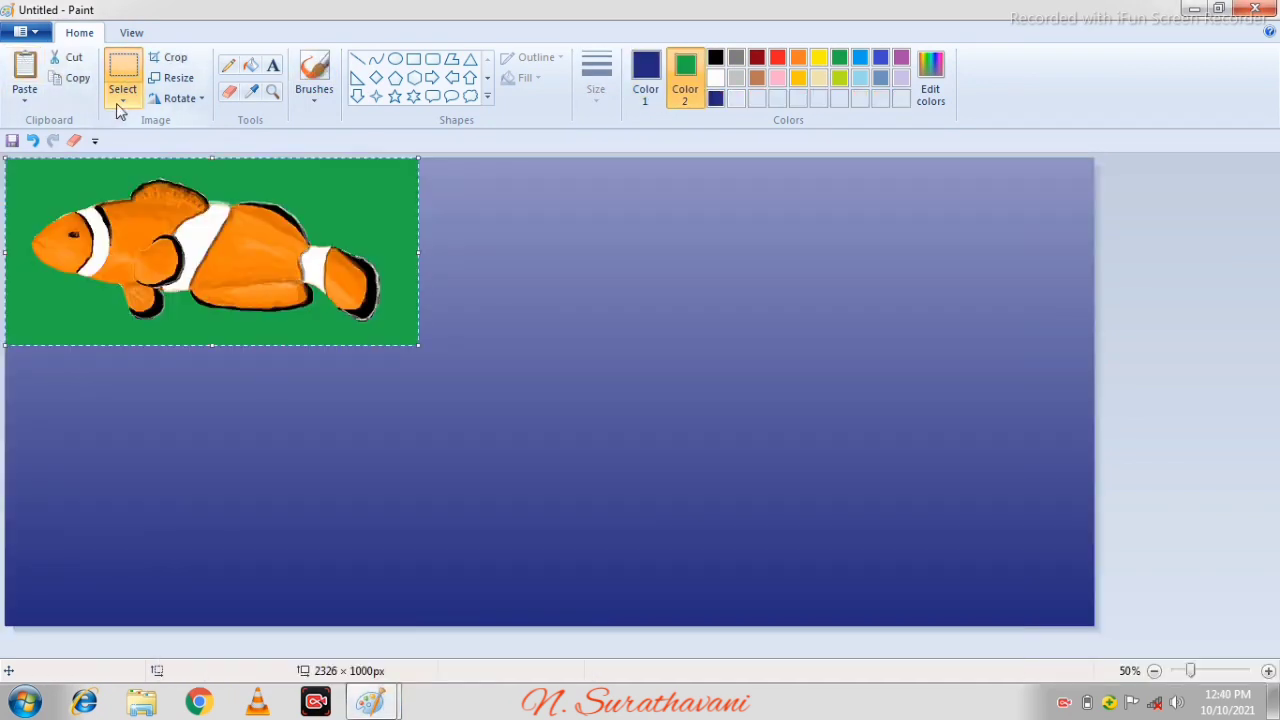
# Step: Make the pasted fish's green background transparent, enlarge the fish, and place it in the upper middle of the canvas
pyautogui.click(122, 100)
pyautogui.click(170, 280)
pyautogui.moveTo(418, 345); pyautogui.dragTo(725, 304)
# Step: Paste a second clownfish, enlarge it beyond the first, and place it in the lower-left part of the canvas
pyautogui.click(24, 75)
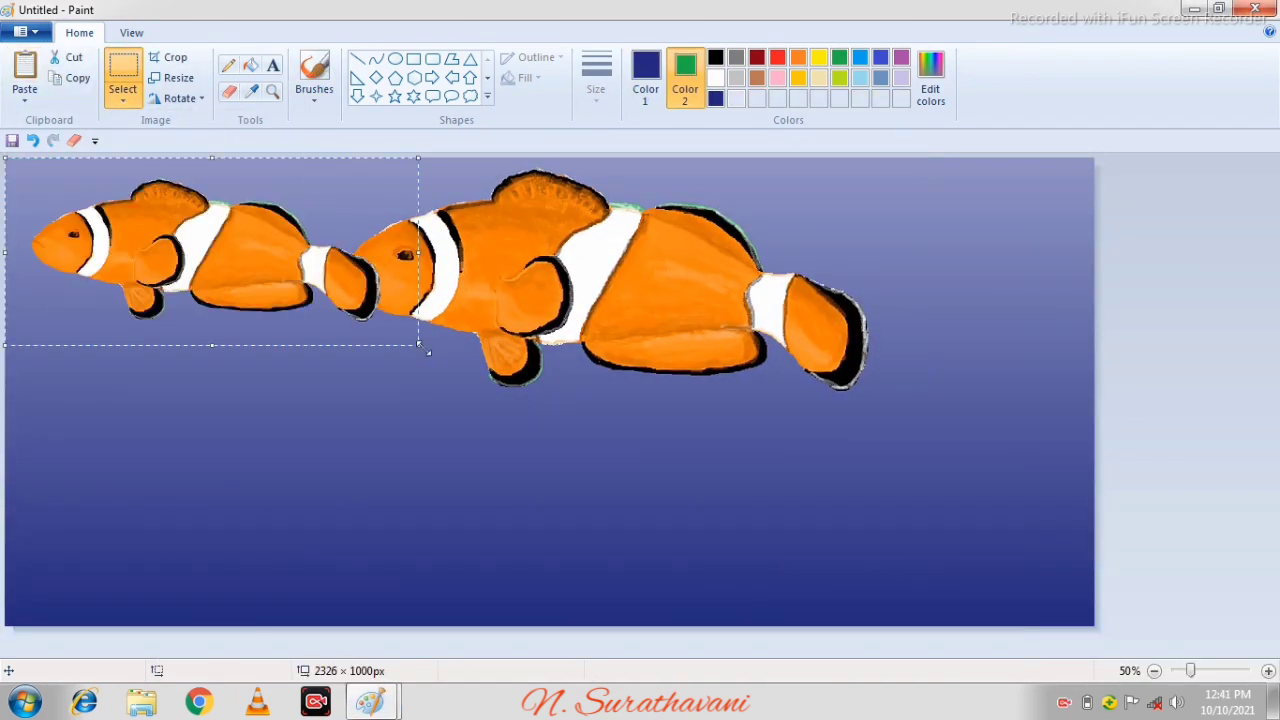
pyautogui.moveTo(423, 349); pyautogui.dragTo(810, 546)
pyautogui.moveTo(662, 430); pyautogui.dragTo(680, 528)
# Step: Paste another clownfish, shrink it to about half size, and place it behind the large fish's tail
pyautogui.click(38, 58)
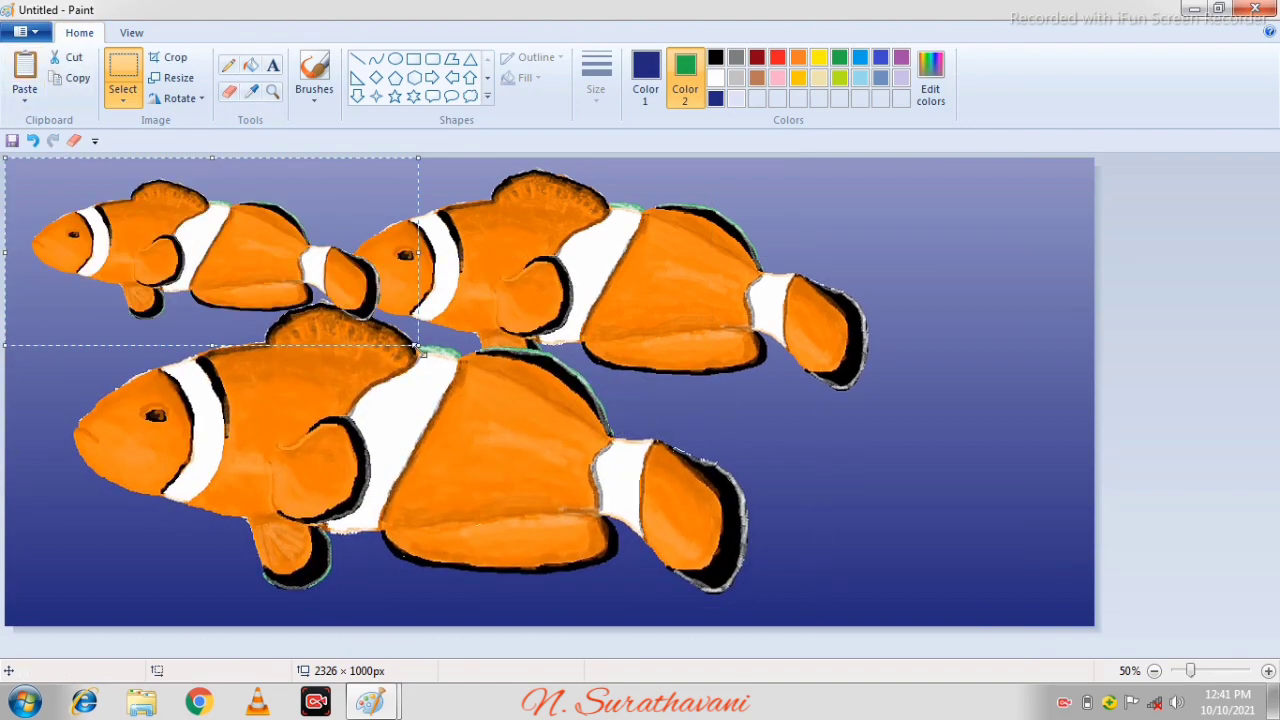
pyautogui.moveTo(420, 349); pyautogui.dragTo(219, 270)
pyautogui.moveTo(124, 224); pyautogui.dragTo(862, 468)
# Step: Paste a fourth clownfish, shrink it to about 300 × 158 px, and place it in the canvas's lower-right area
pyautogui.click(36, 74)
pyautogui.moveTo(420, 349); pyautogui.dragTo(146, 232)
pyautogui.moveTo(136, 222); pyautogui.dragTo(994, 559)
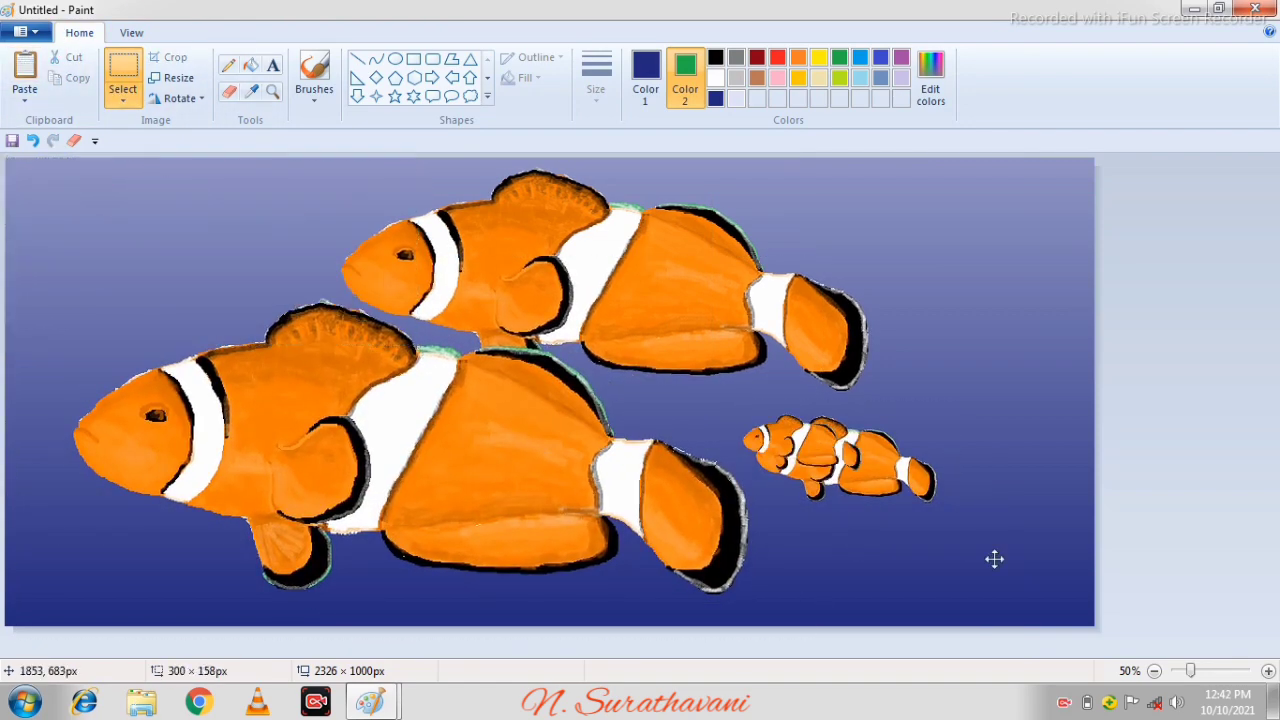
pyautogui.moveTo(863, 464); pyautogui.dragTo(994, 559)
# Step: Copy the smallest clownfish, paste it, and shrink the pasted fish further in the canvas's upper-left corner
pyautogui.click(71, 78)
pyautogui.click(30, 72)
pyautogui.moveTo(145, 231); pyautogui.dragTo(104, 214)
# Step: Copy the tiny clownfish and paste duplicates of it to form a scattered school of six in the upper-left area
pyautogui.click(70, 80)
pyautogui.click(30, 72)
pyautogui.moveTo(49, 173); pyautogui.dragTo(233, 244)
pyautogui.click(26, 78)
pyautogui.click(26, 78)
pyautogui.click(26, 78)
pyautogui.click(26, 78)
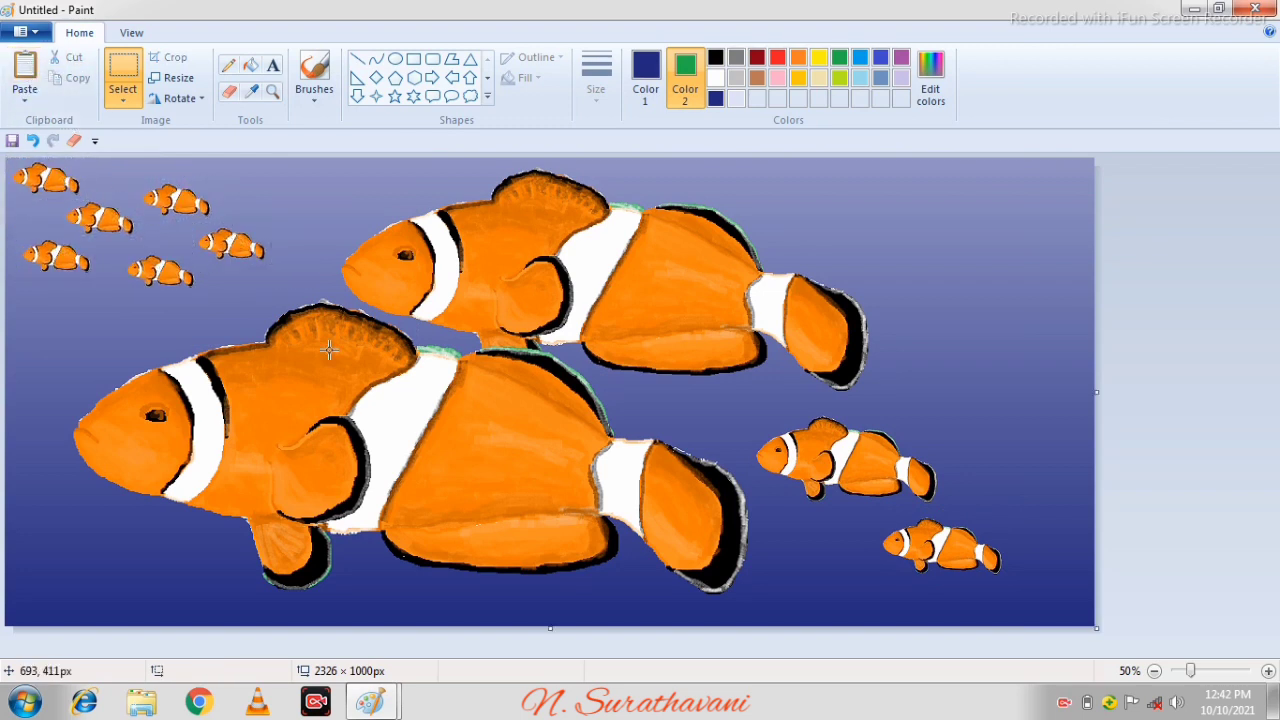
# Step: Try to add a small filled ellipse of about 69 × 75 px just in front of the upper large fish
pyautogui.click(395, 58)
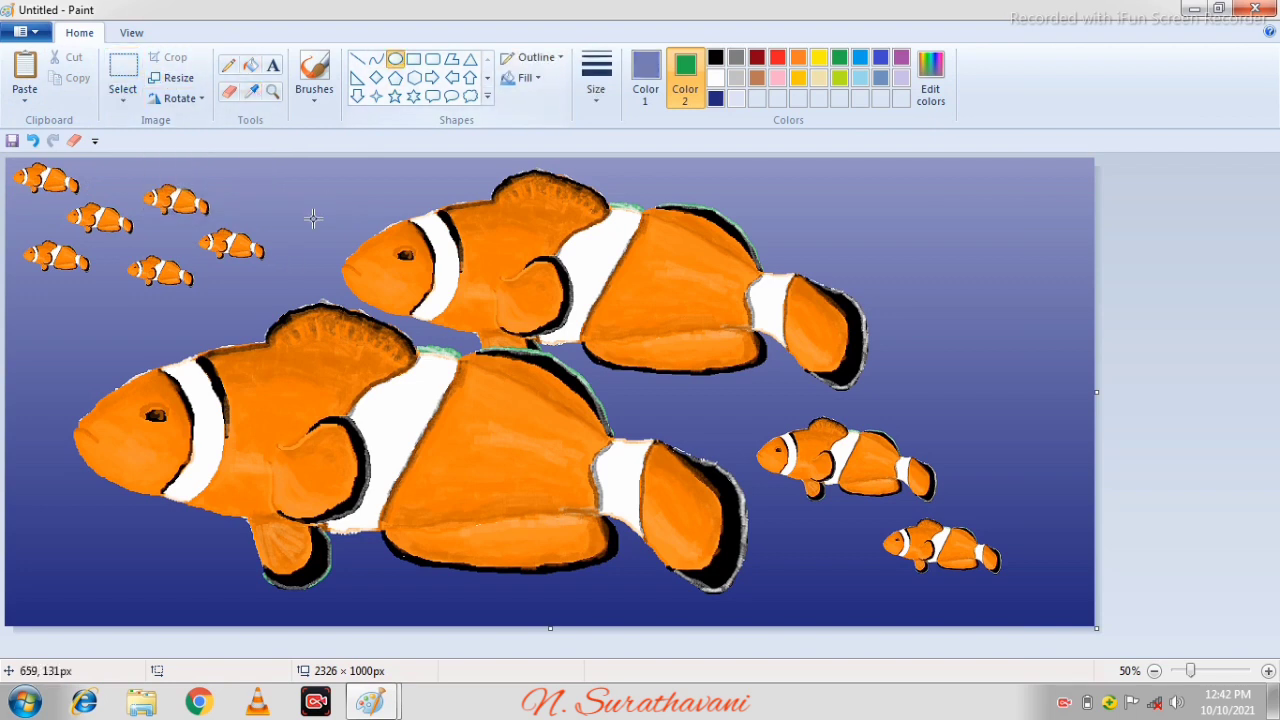
pyautogui.click(527, 78)
pyautogui.click(537, 124)
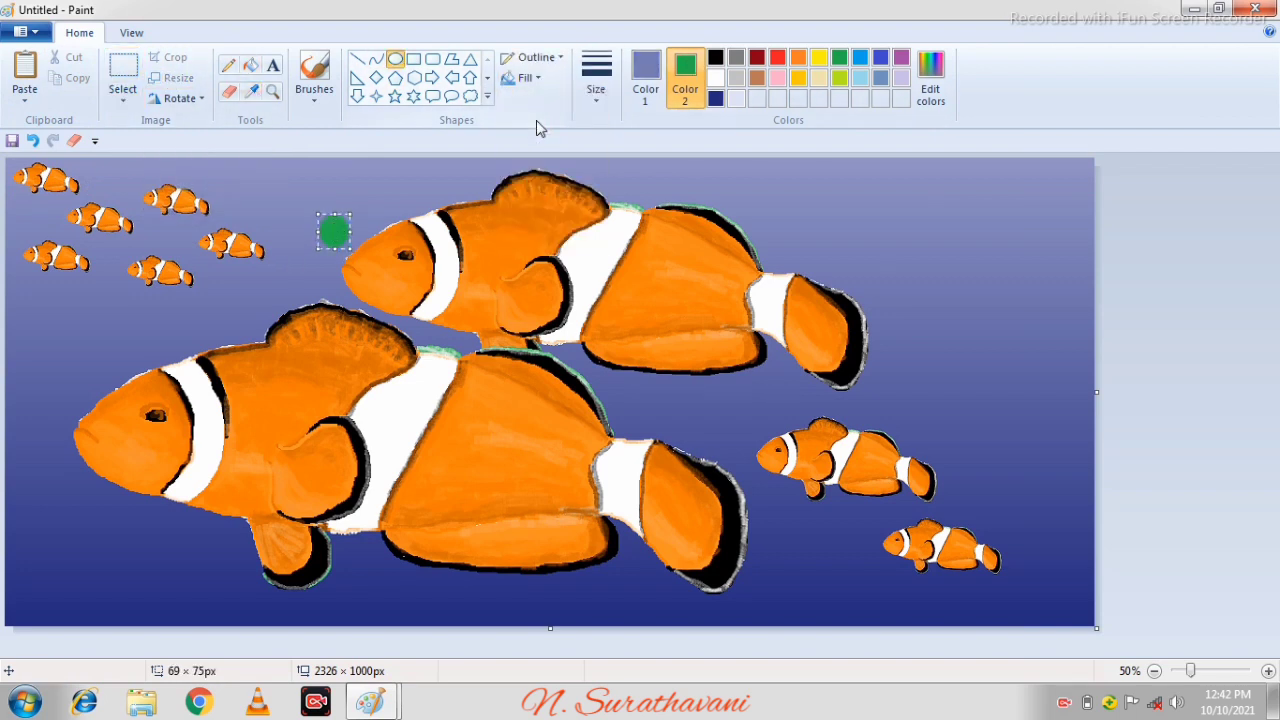
pyautogui.click(251, 65)
pyautogui.click(330, 230)
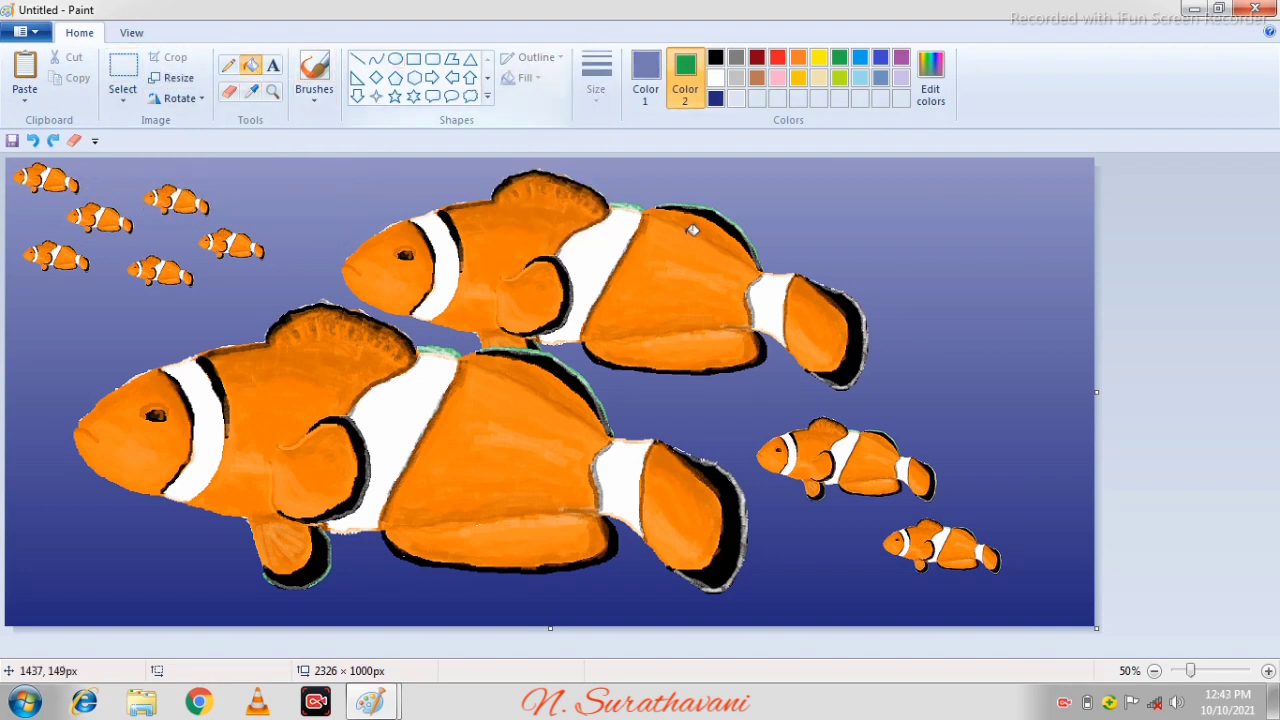
# Step: Mix a dark brown-orange of RGB 128, 51, 0 from the orange as the secondary colour
pyautogui.click(798, 57)
pyautogui.click(930, 80)
pyautogui.moveTo(829, 310); pyautogui.dragTo(829, 362)
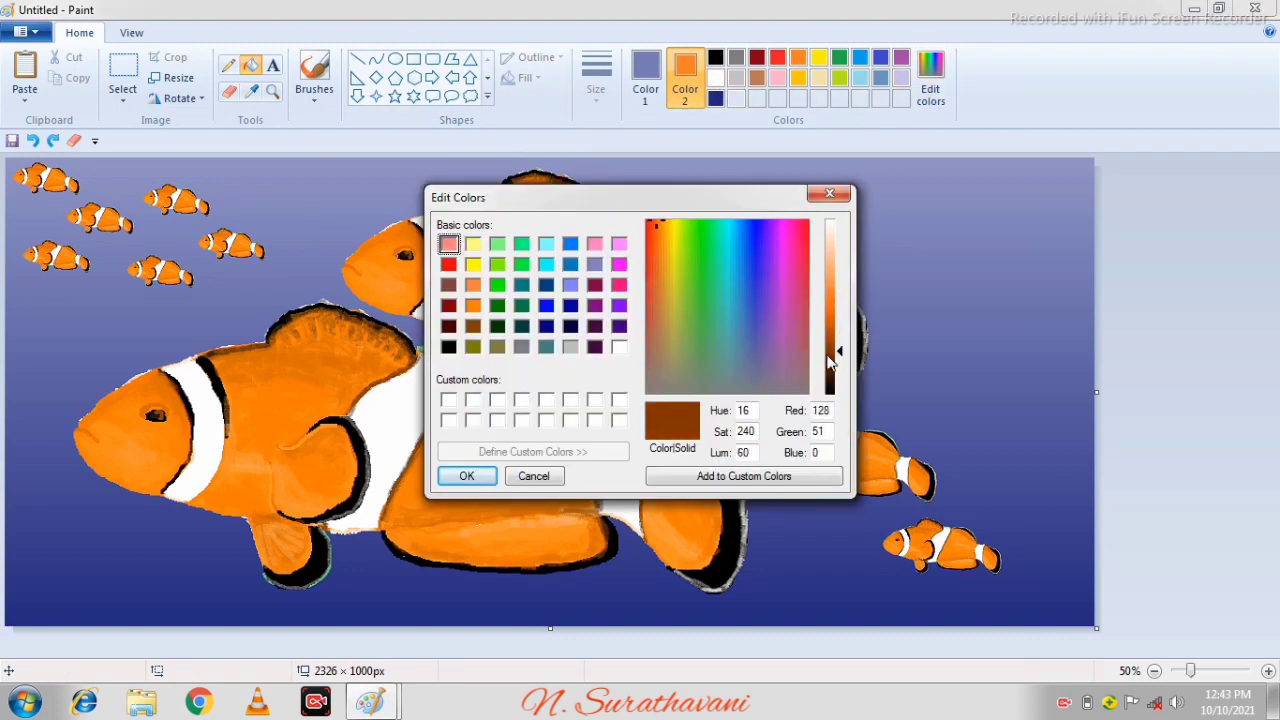
pyautogui.click(467, 476)
# Step: Add the artist's name as a size 36 Pristina text signature in the upper-right corner of the canvas
pyautogui.click(273, 64)
pyautogui.moveTo(945, 171); pyautogui.dragTo(1044, 196)
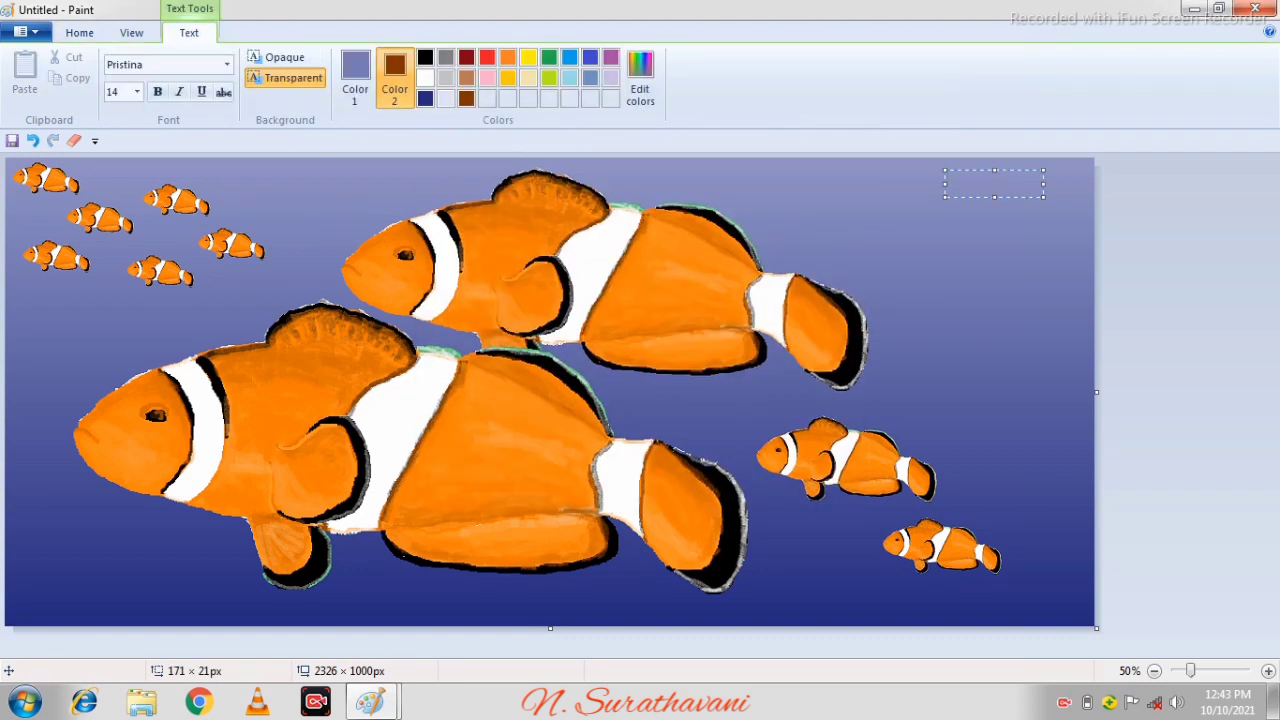
pyautogui.click(137, 91)
pyautogui.click(128, 318)
pyautogui.moveTo(1042, 208); pyautogui.dragTo(1090, 205)
pyautogui.hotkey('ctrl', 'a')
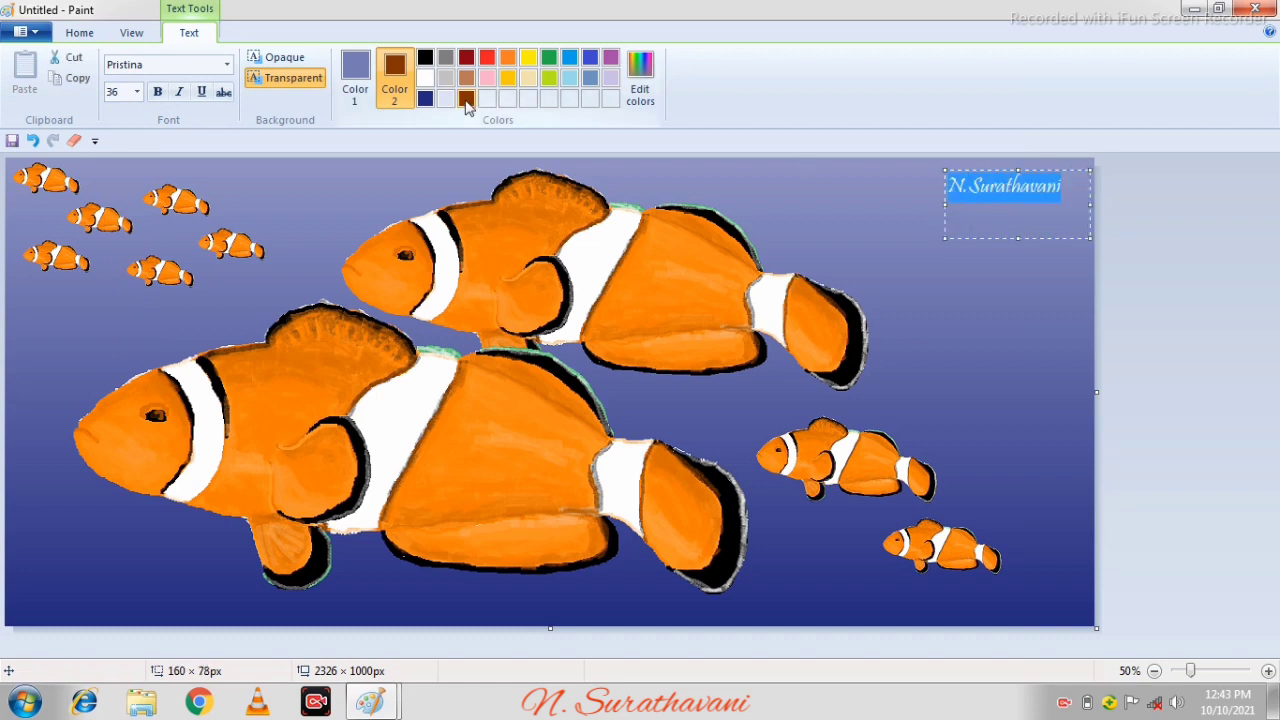
# Step: Recolour the signature text white
pyautogui.click(355, 75)
pyautogui.click(466, 98)
pyautogui.click(425, 77)
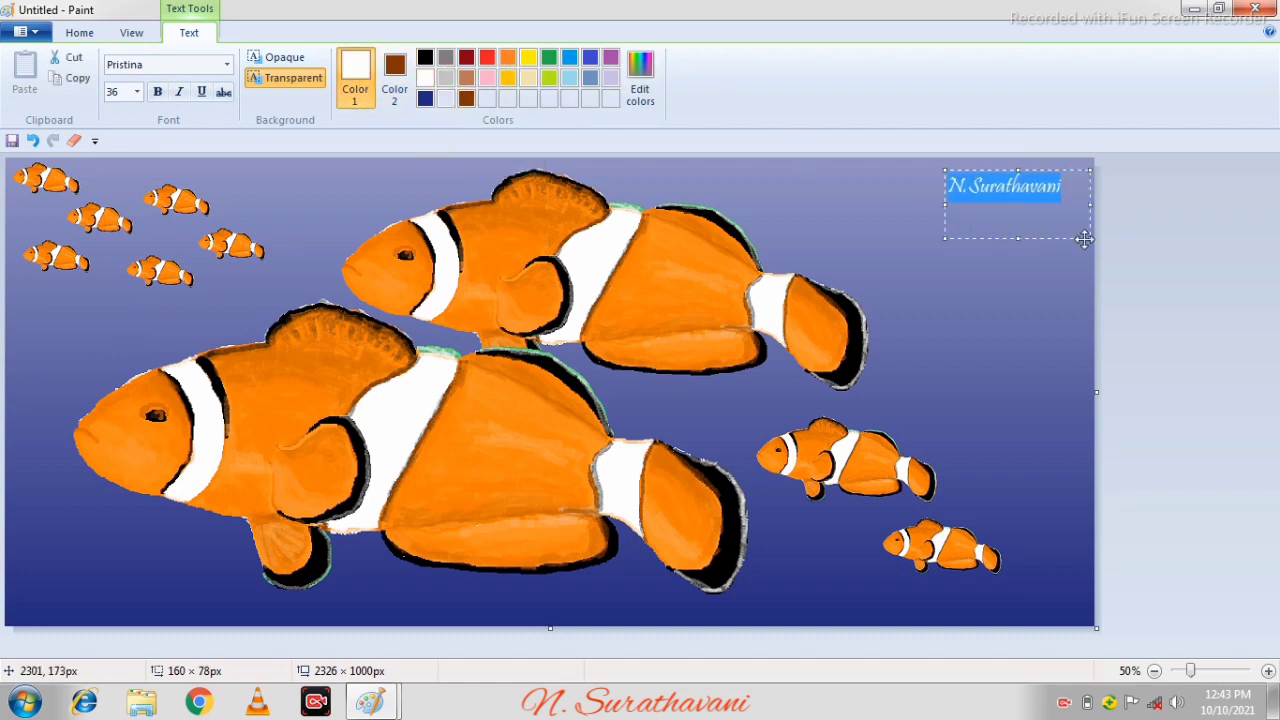
# Step: Set the signature to size 28 against the canvas's upper edge and narrow the canvas to 2200 × 1000 px
pyautogui.moveTo(1090, 238); pyautogui.dragTo(1040, 157)
pyautogui.click(137, 91)
pyautogui.click(120, 305)
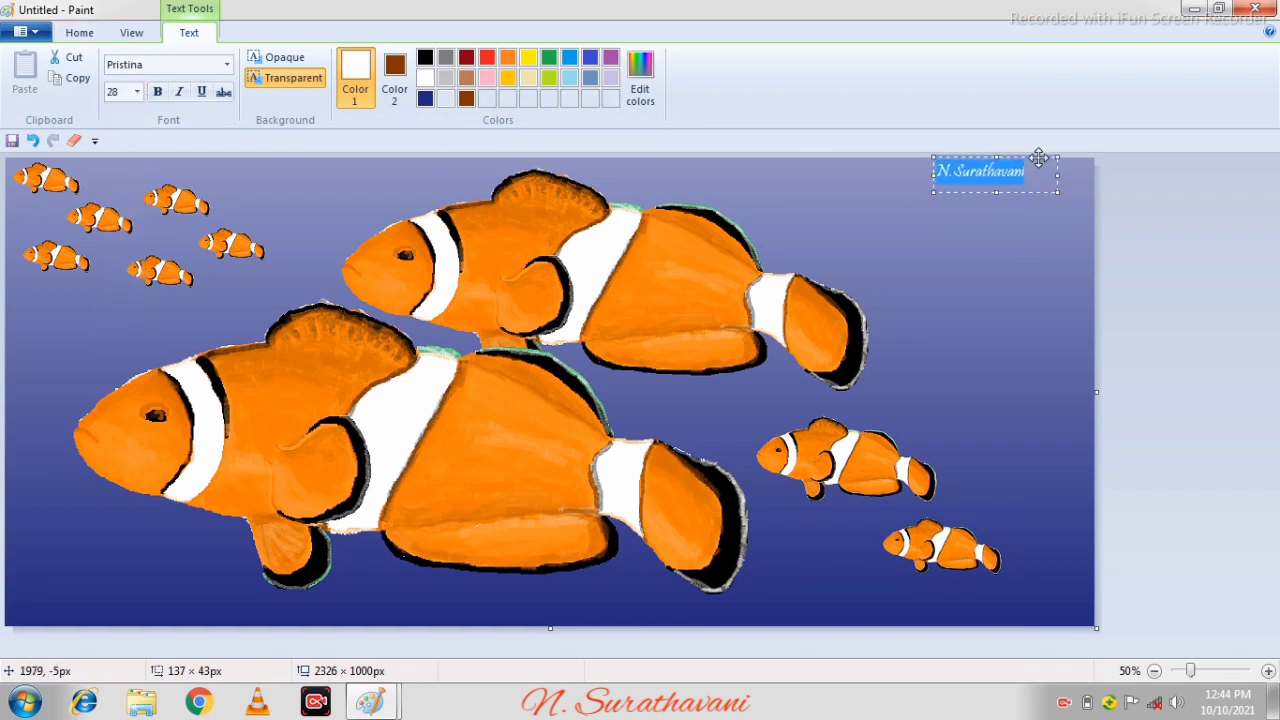
pyautogui.moveTo(1096, 392); pyautogui.dragTo(1037, 392)
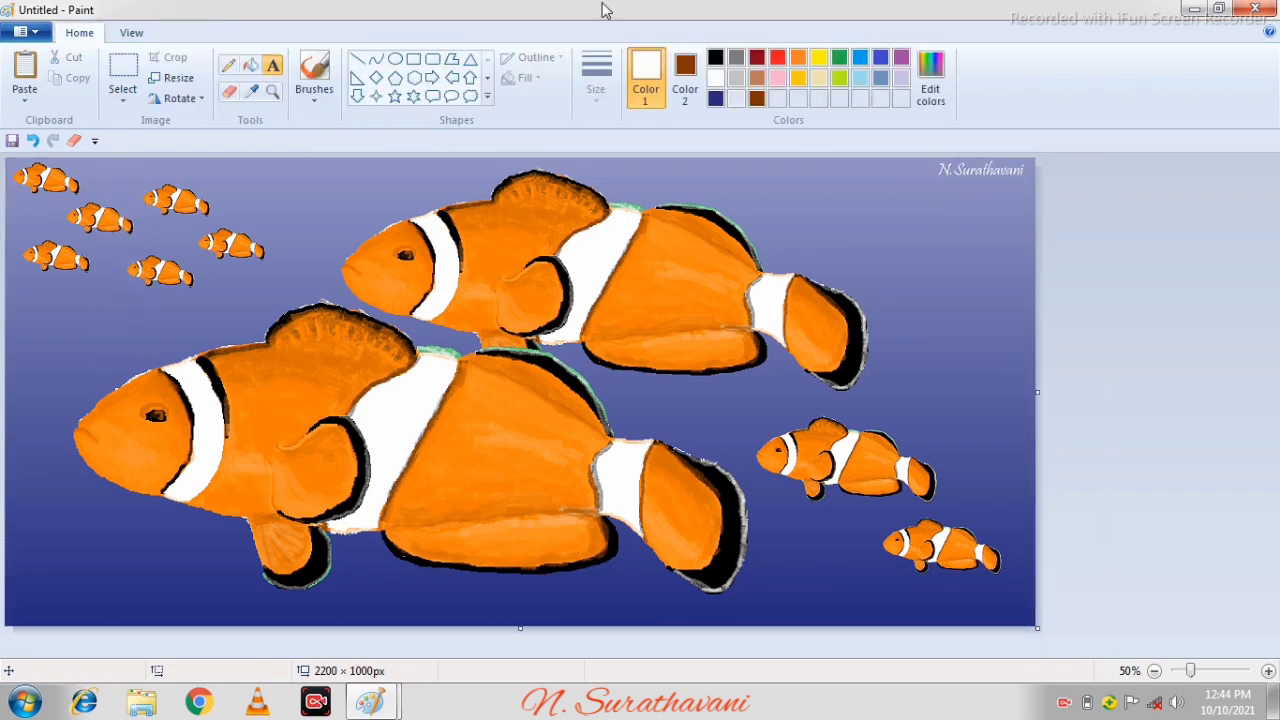